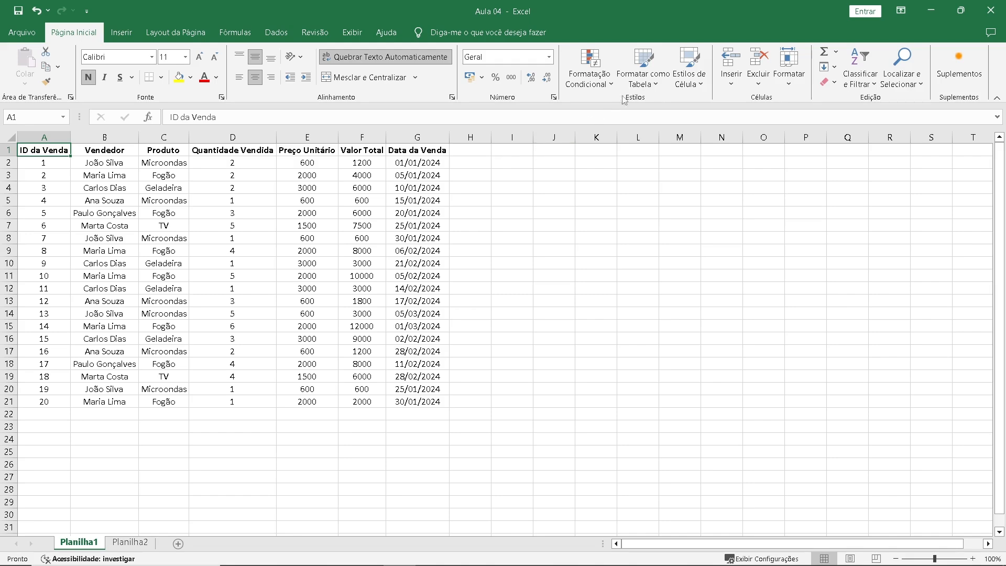
Format the sales data in A1:G21 as a table with headers, using the first blue style in the Média group.
click(640, 81)
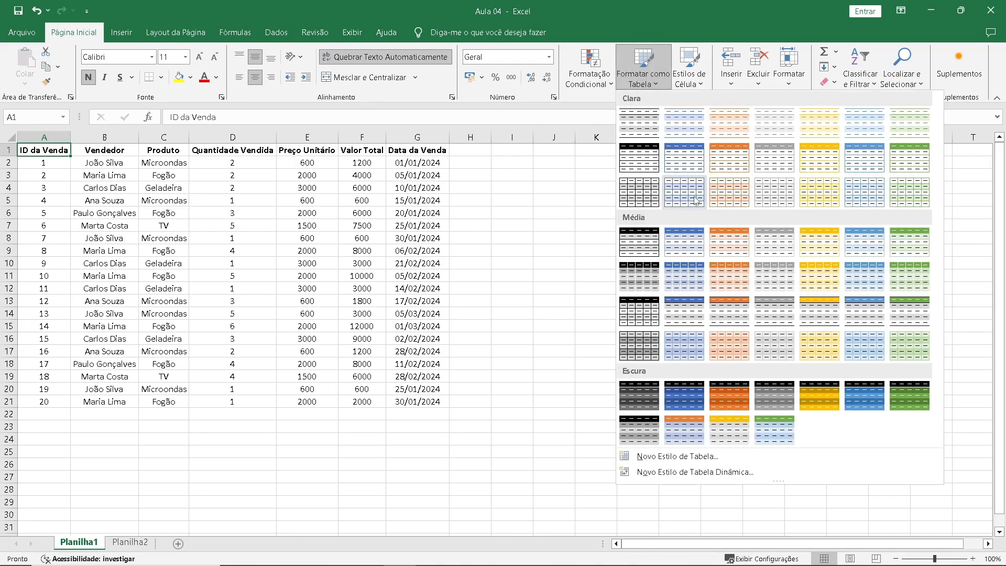
click(685, 239)
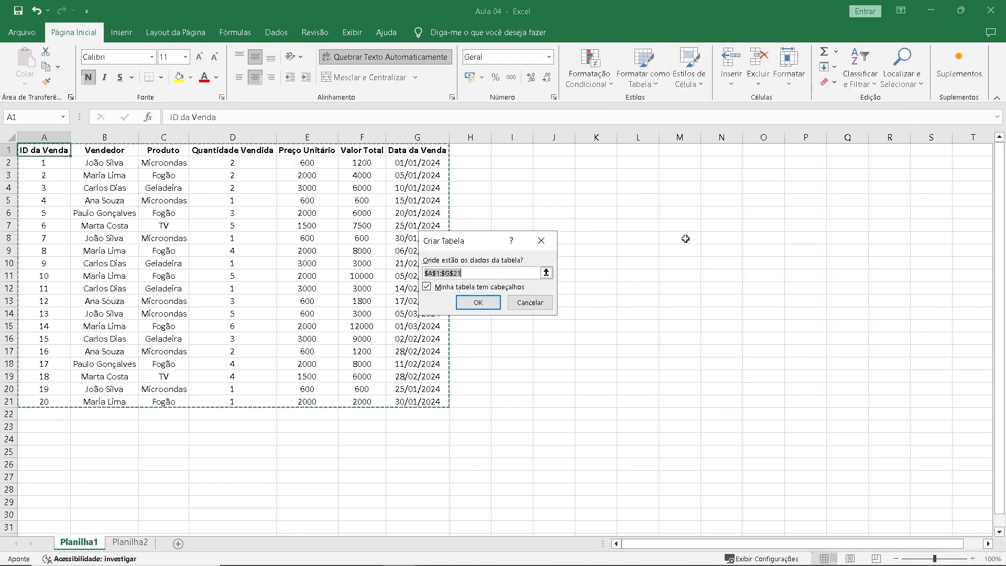
click(478, 302)
Apply the Moeda number format to the Preço Unitário and Valor Total values in E2:F21.
click(329, 164)
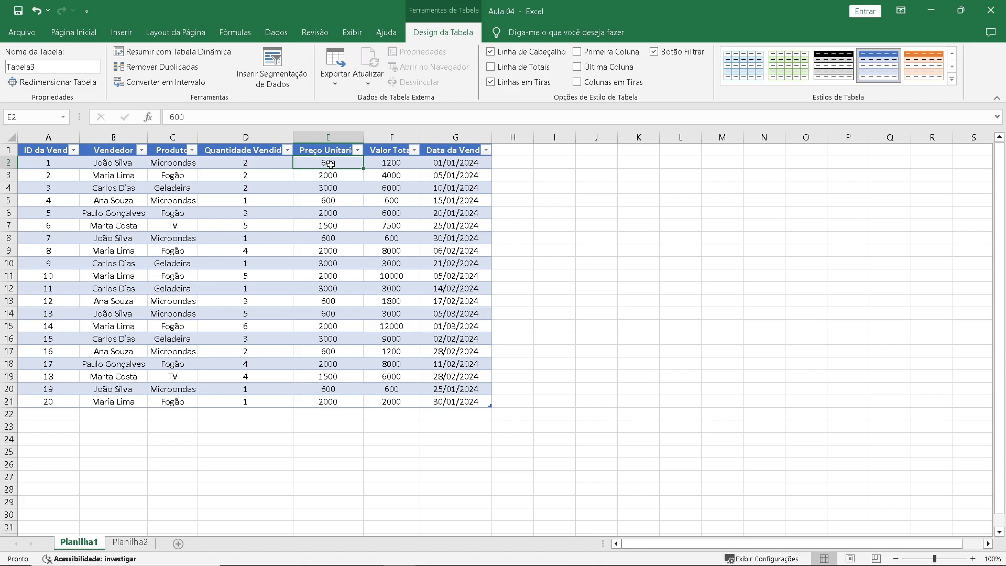
drag(330, 164, 388, 401)
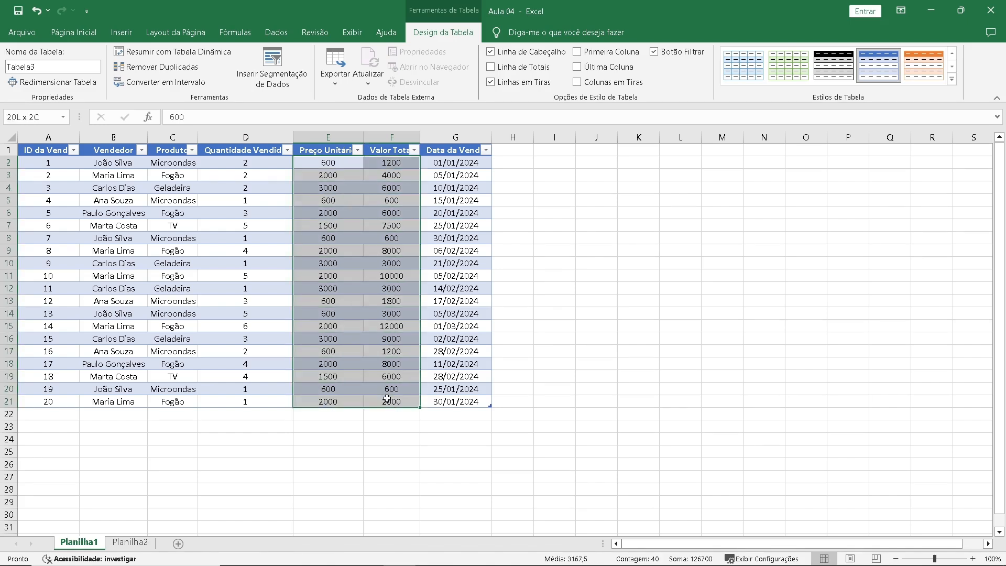
click(90, 37)
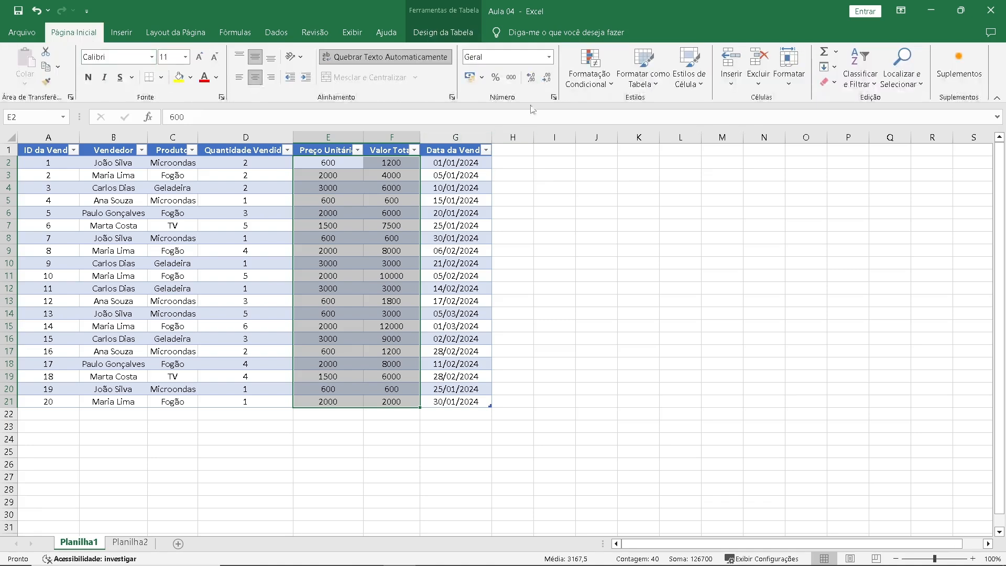
click(548, 57)
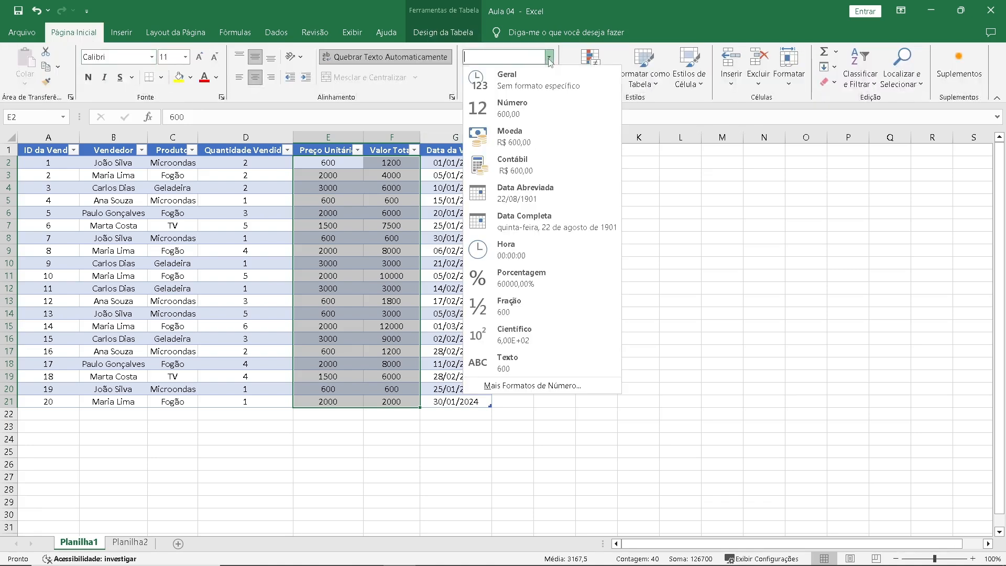
click(531, 138)
click(231, 236)
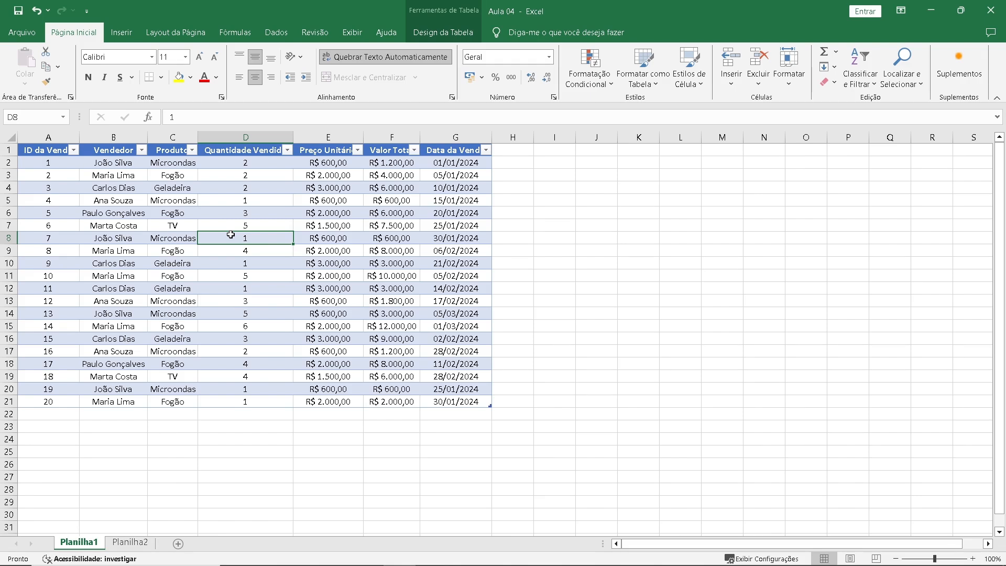
Add a new table column headed "Tipo de Venda" in cell H1.
click(519, 151)
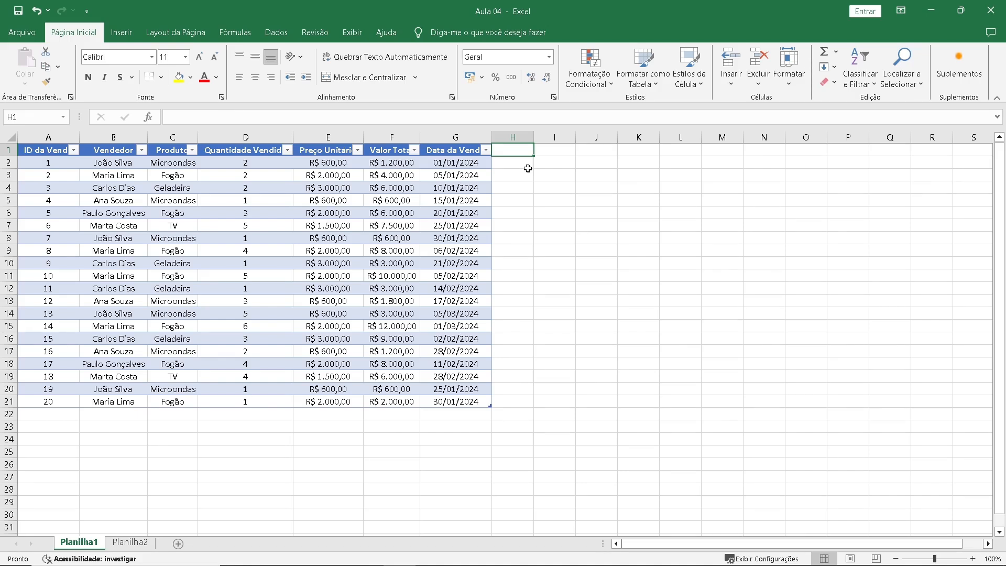
text(Tipo )
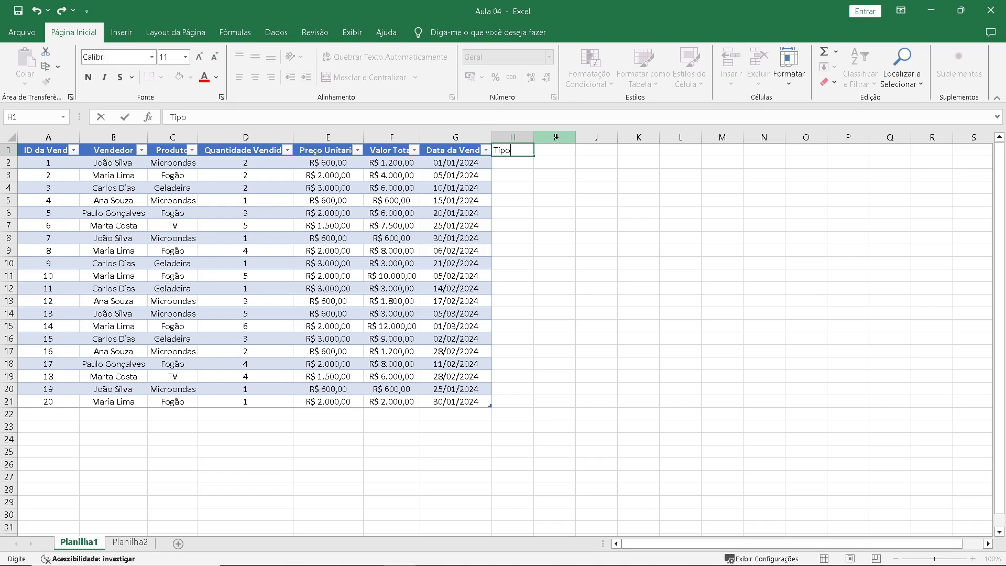
text(de Venda)
key(Return)
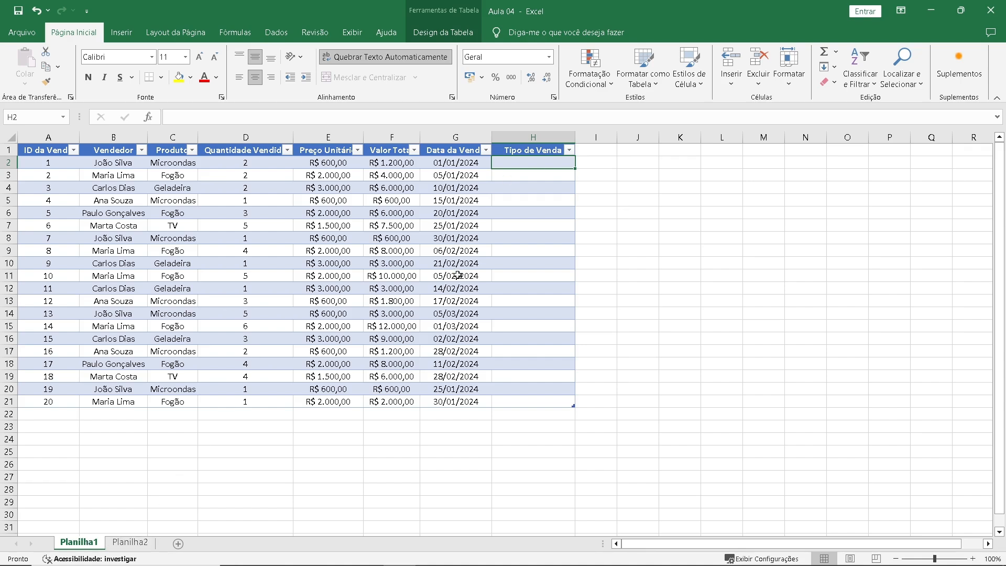
Examine the seller region table and each comparison operator in the Condição list on Planilha2.
click(130, 543)
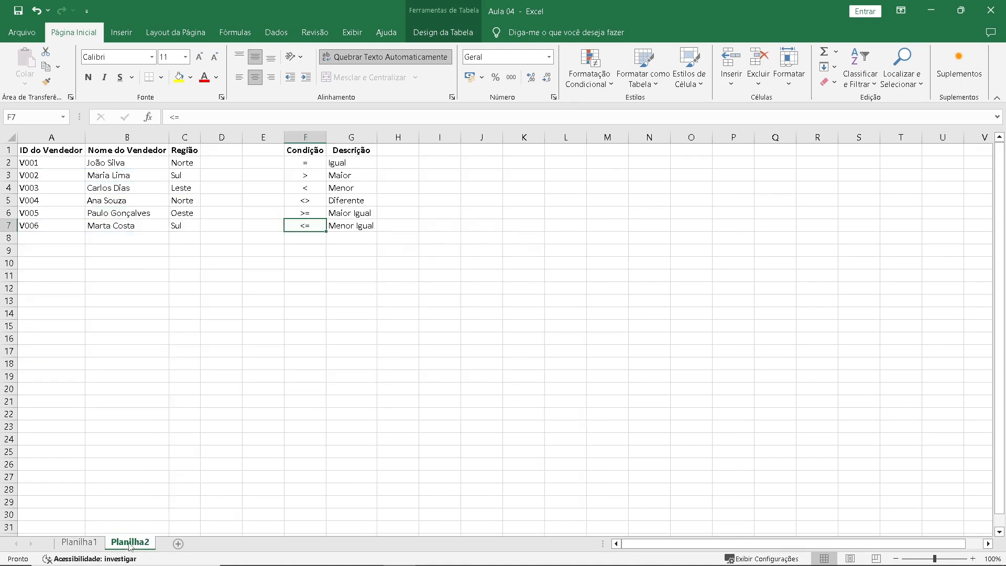
drag(61, 151, 177, 227)
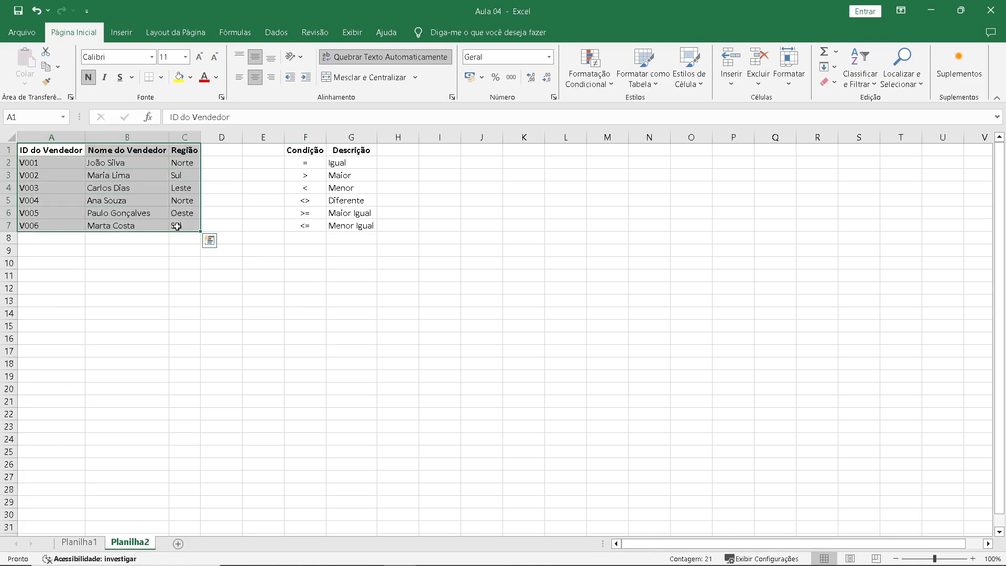
drag(296, 152, 346, 224)
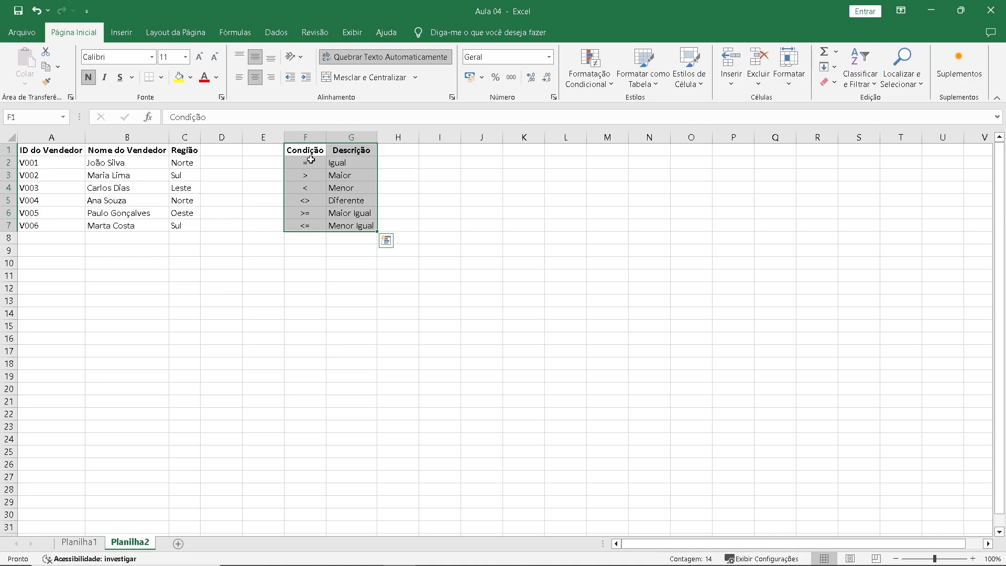
drag(311, 160, 314, 223)
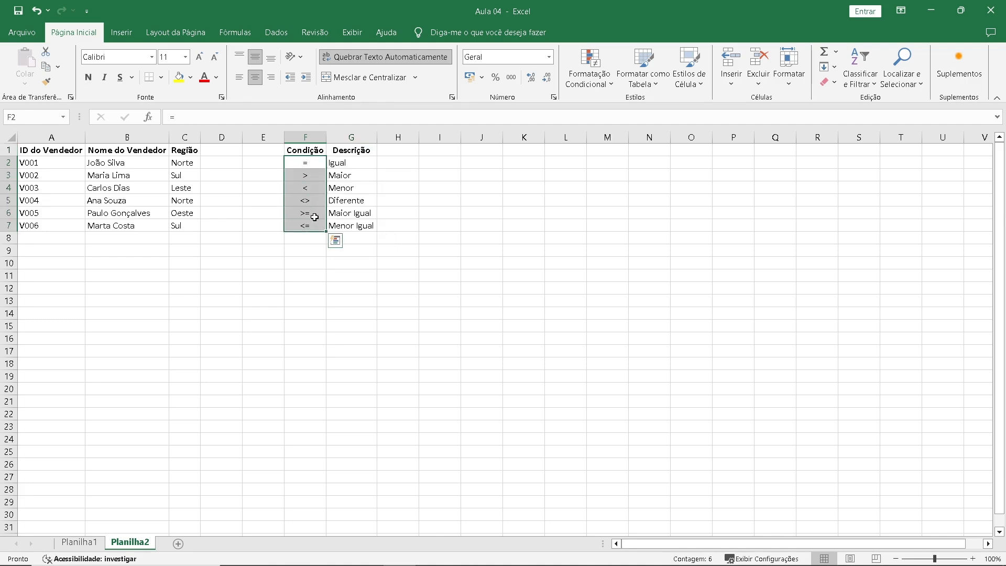
click(306, 164)
click(308, 175)
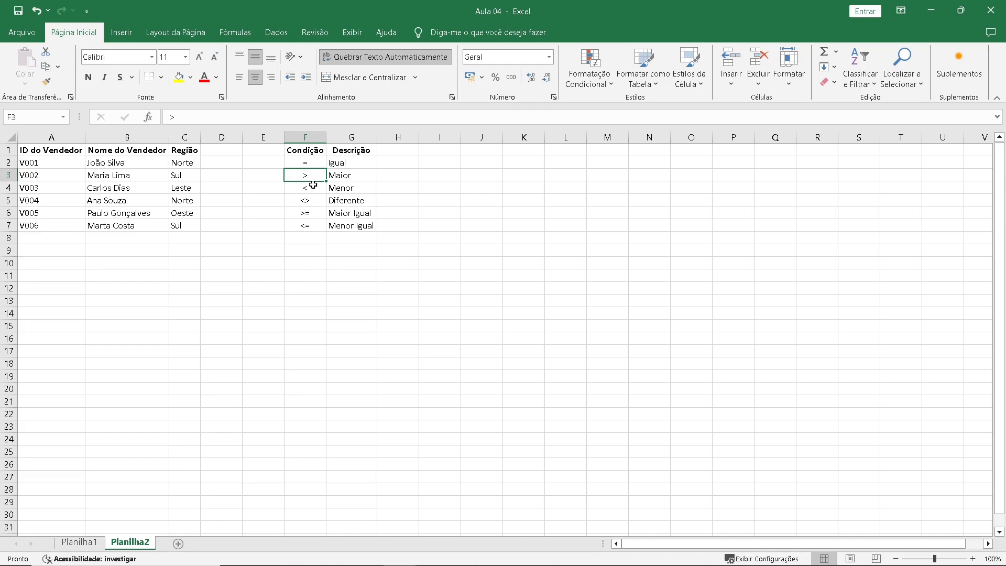
click(313, 186)
click(314, 198)
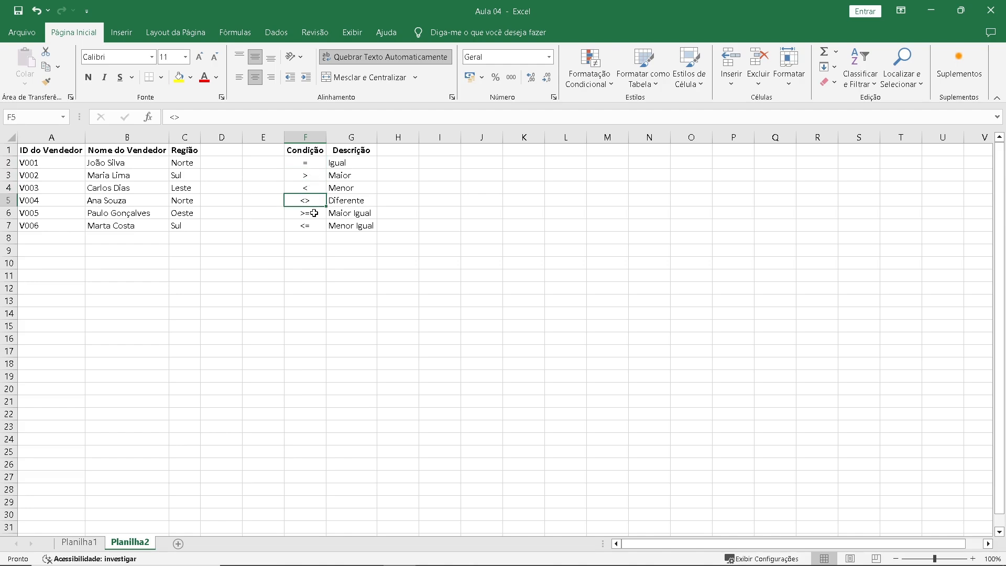
click(314, 212)
click(316, 227)
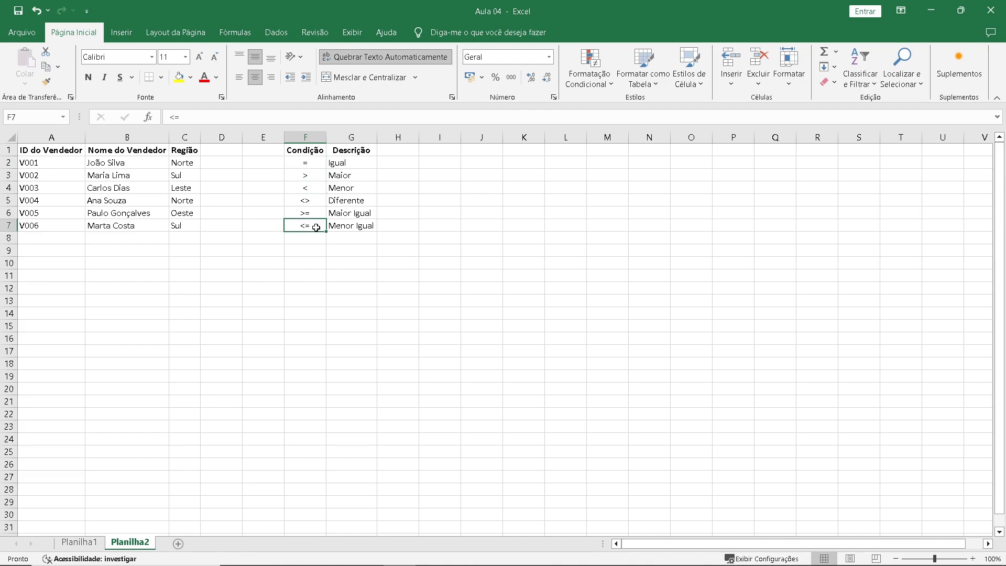
Insert the SE function from the Lógico category into cell H2 of Planilha1.
click(78, 542)
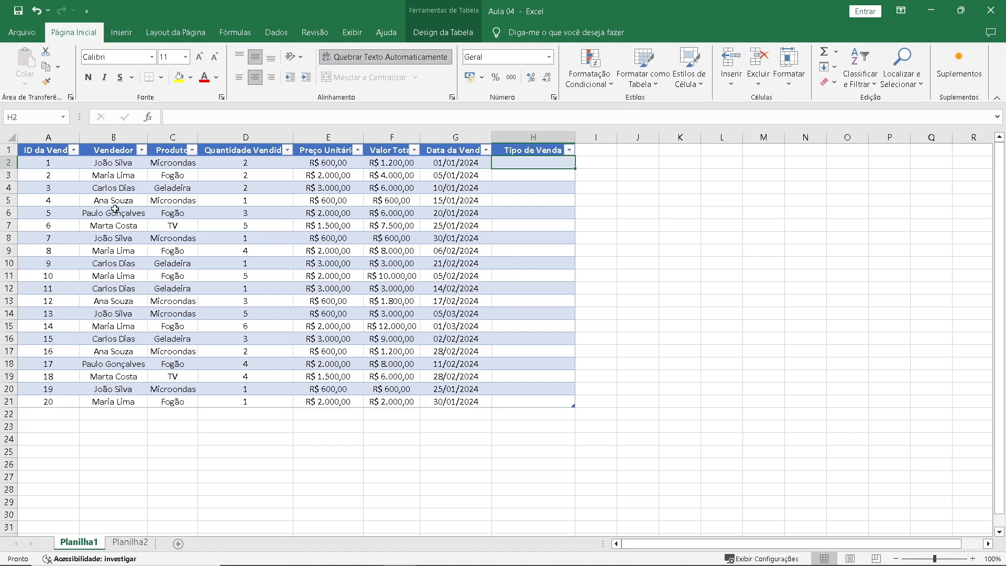
click(148, 117)
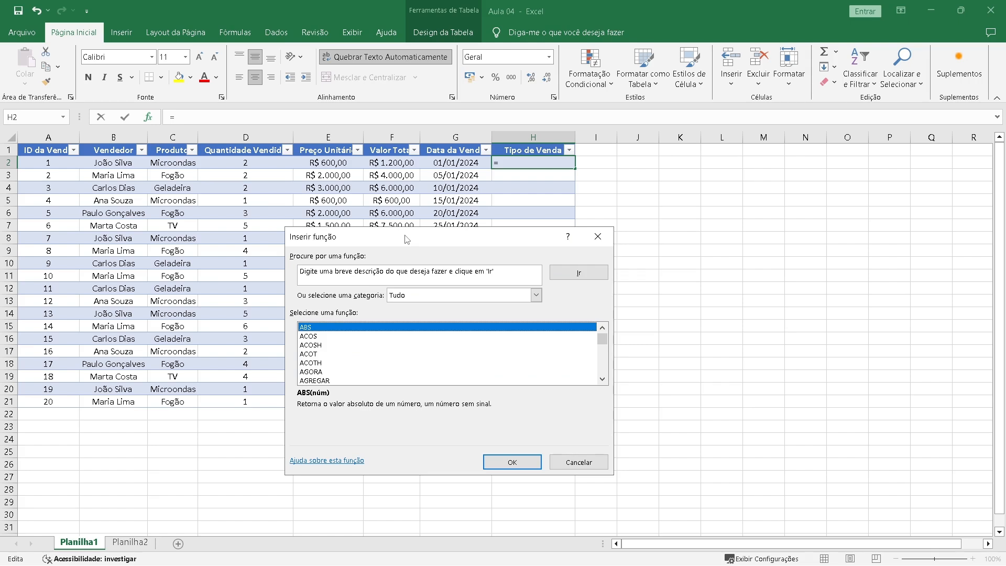
click(441, 295)
click(411, 388)
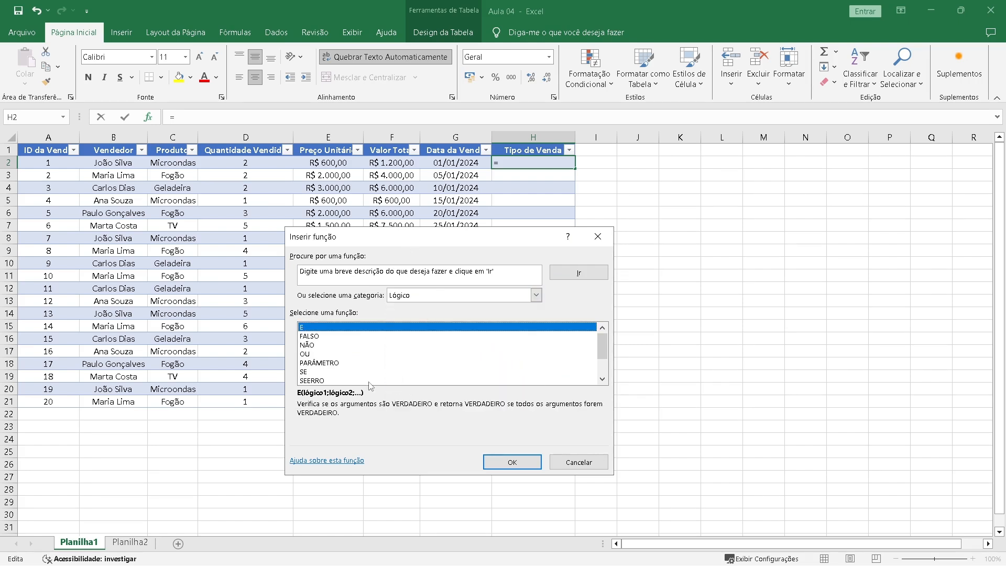
click(318, 371)
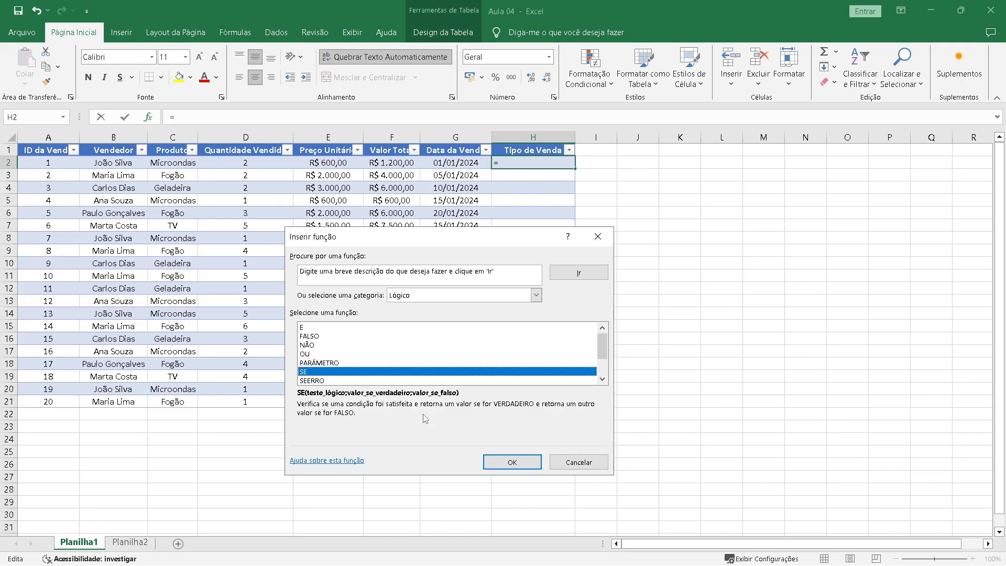
click(512, 462)
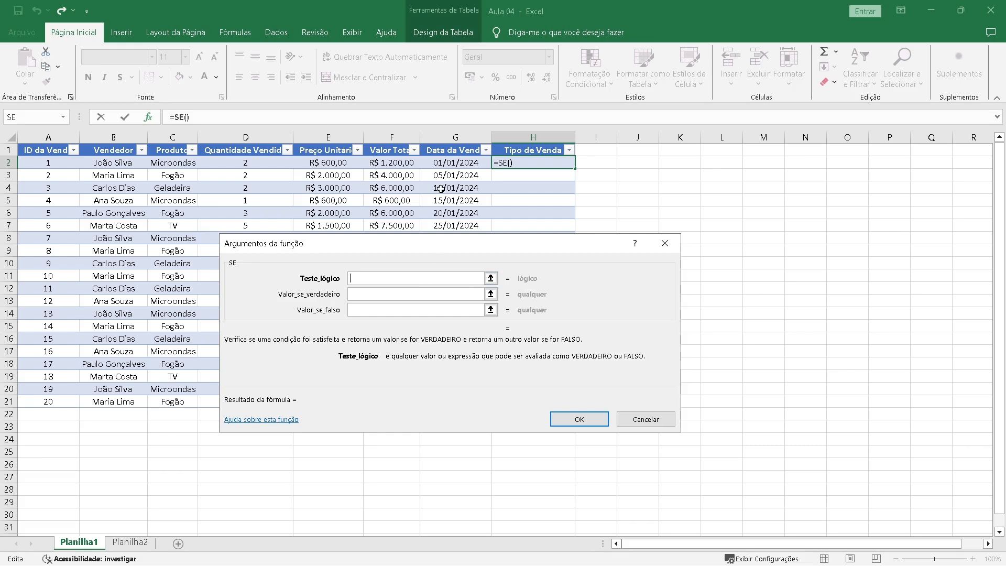
Set the SE function's logical test to [@[Valor Total]]>2000.
click(399, 164)
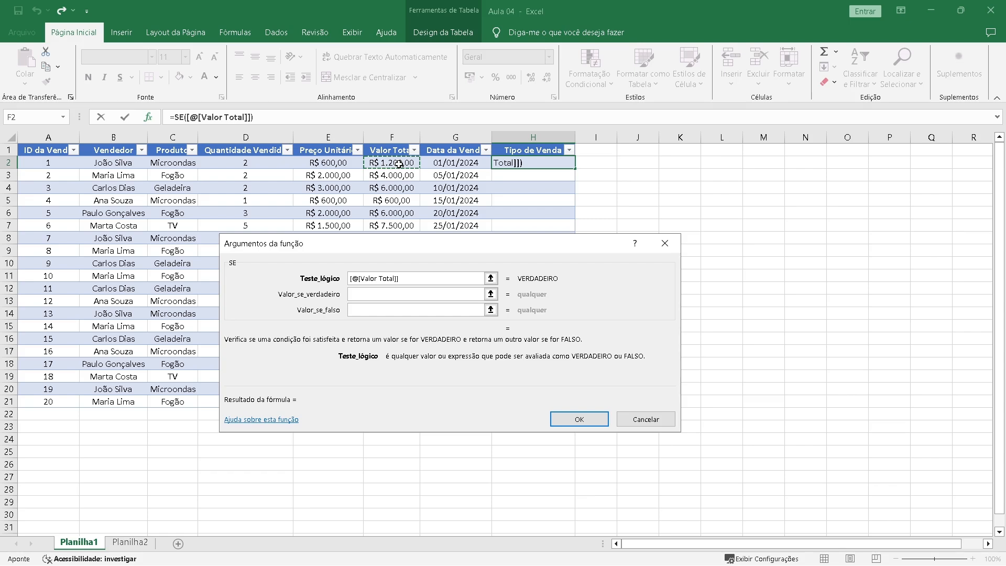
text(>2000)
Complete the SE function with "Venda Alta" as the true value and "Venda Baixa" as the false value.
click(380, 294)
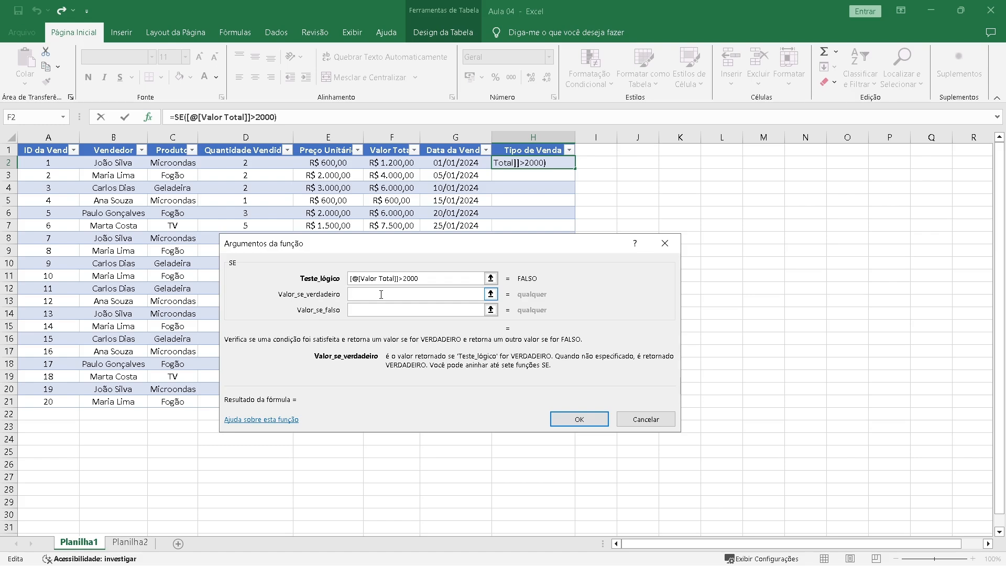
text("Venda Alta")
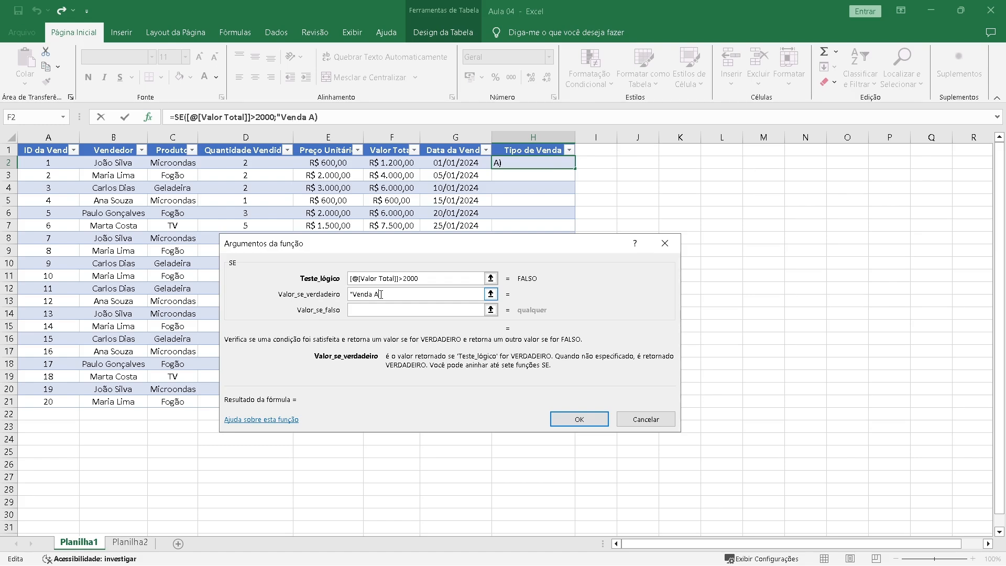
click(378, 310)
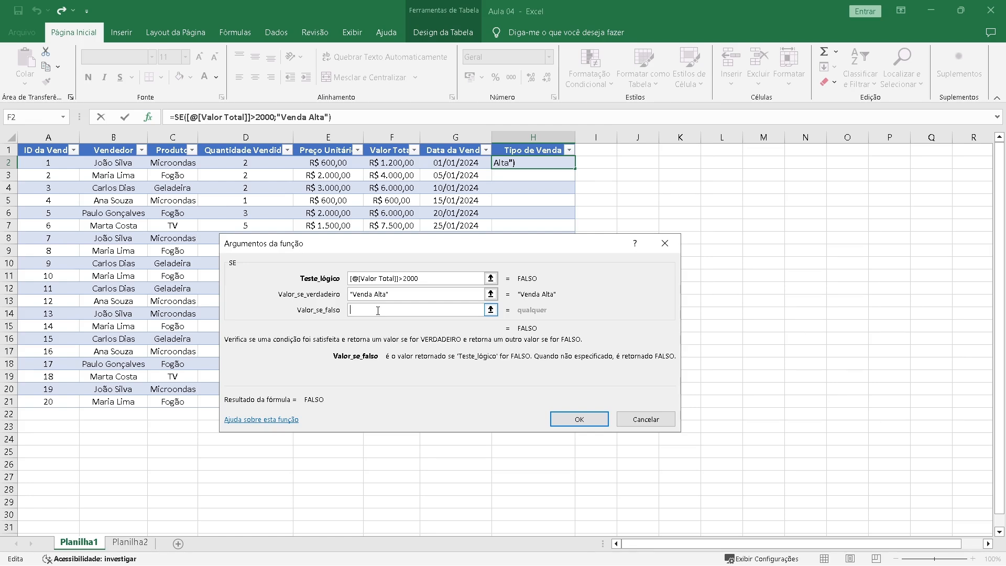
text("Venda Baixa")
click(411, 294)
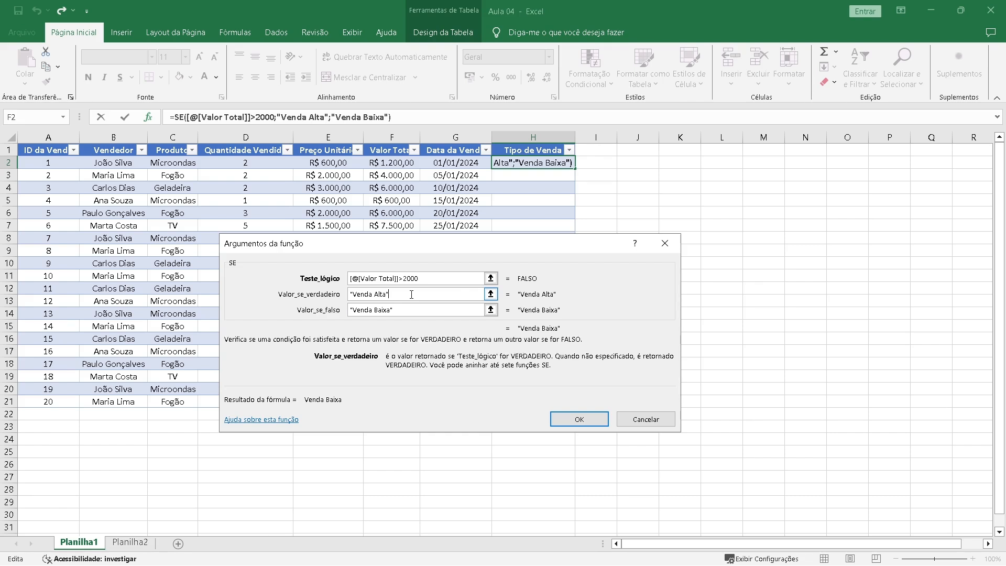
click(569, 419)
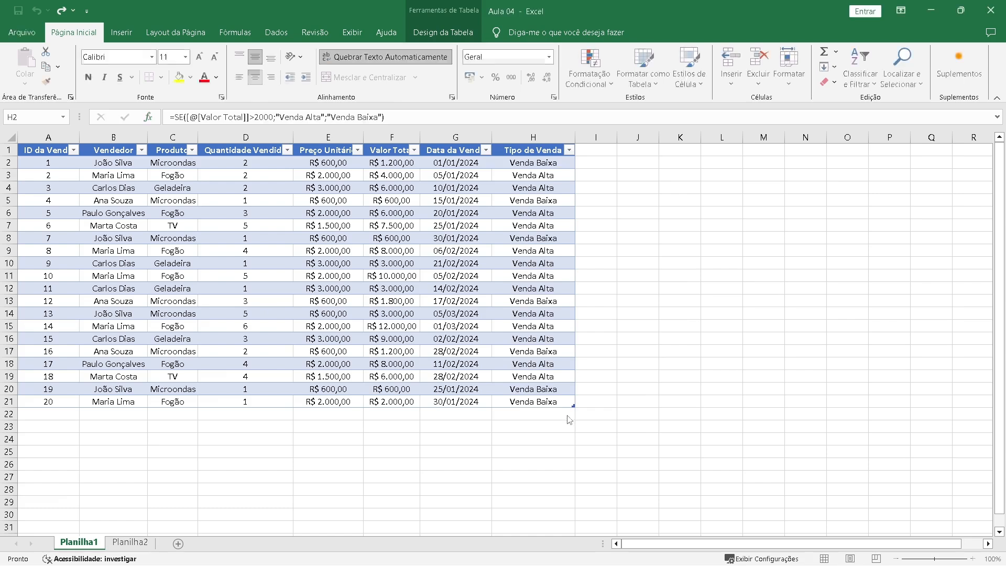
Add a new table column headed "Região" in cell I1.
drag(526, 163, 511, 403)
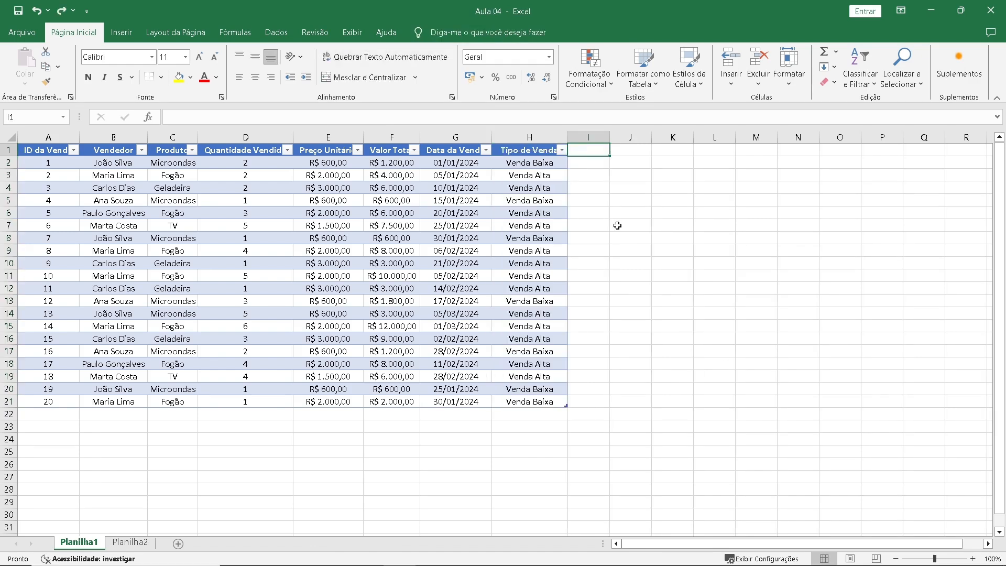
text(Região)
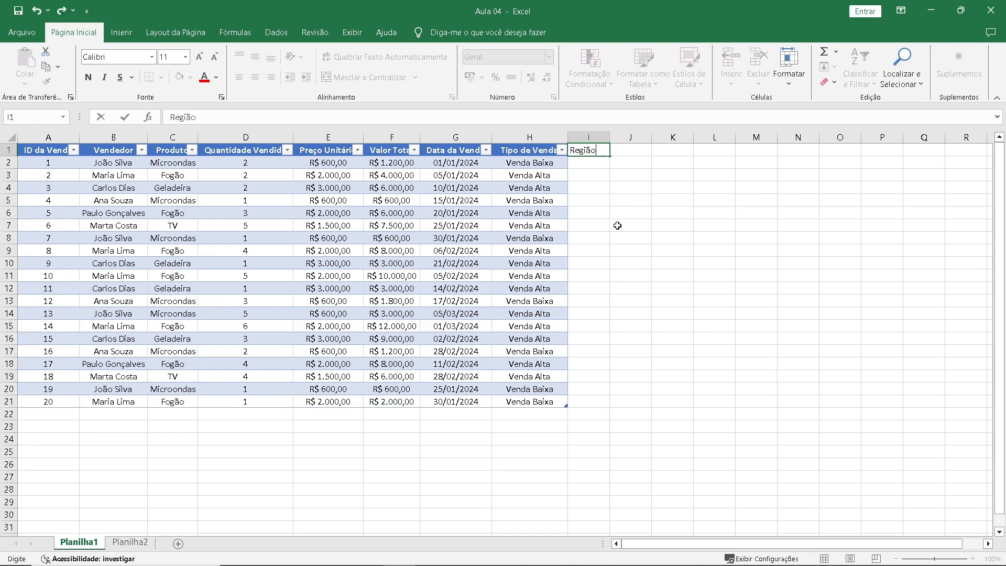
key(Return)
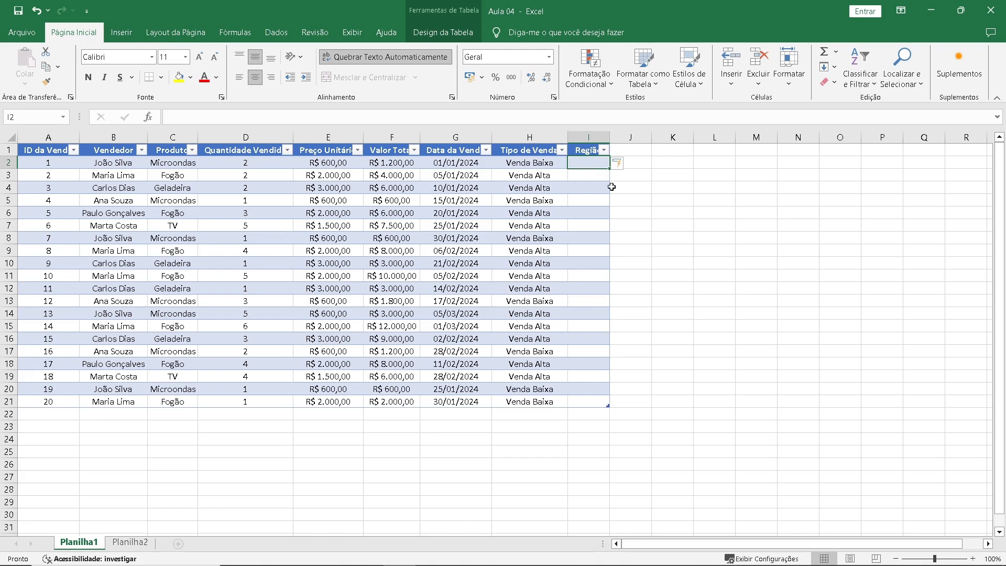
Start a PROCV formula in cell I2 of Planilha1 with the row's Vendedor cell as the lookup value.
text(=procv)
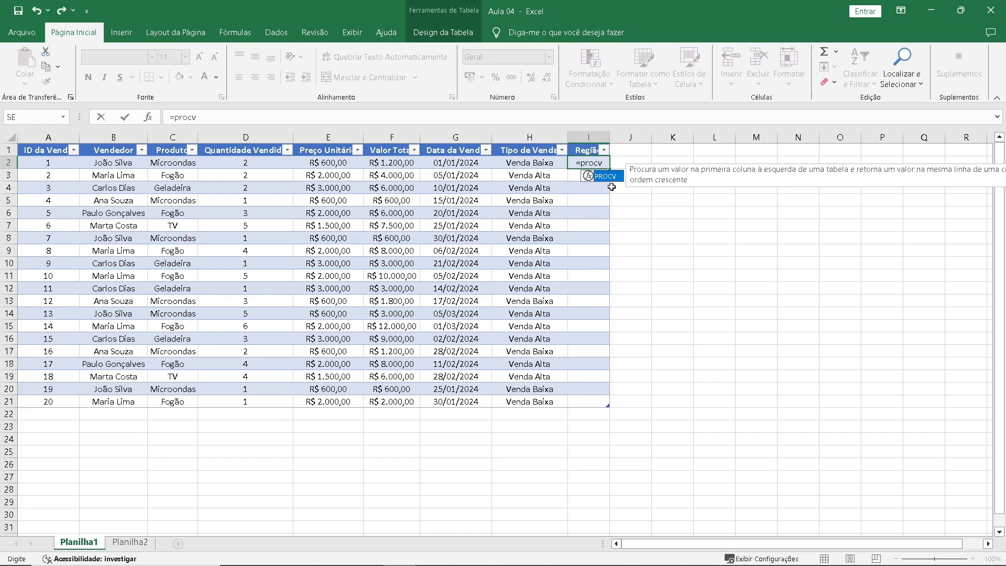
key(Tab)
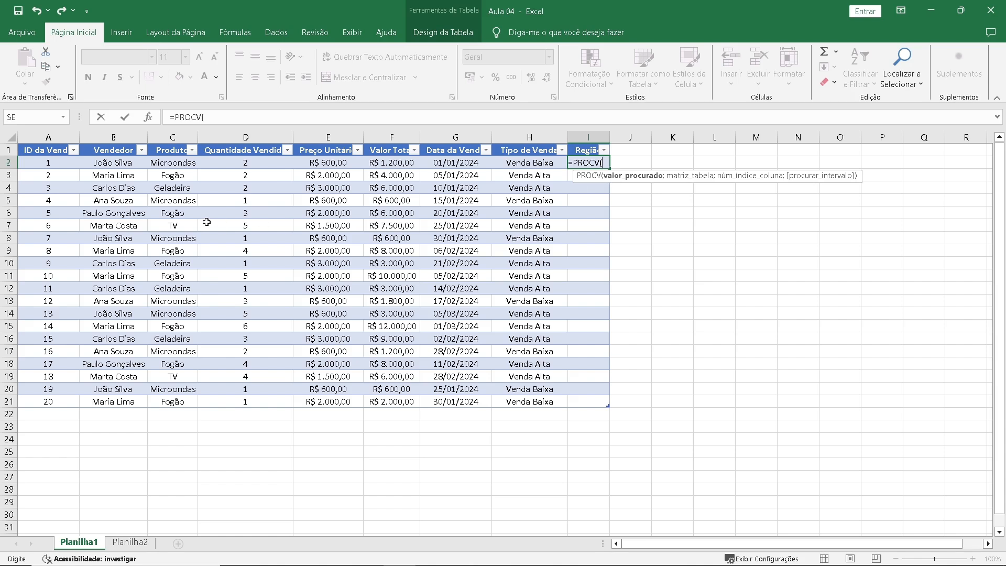
click(113, 165)
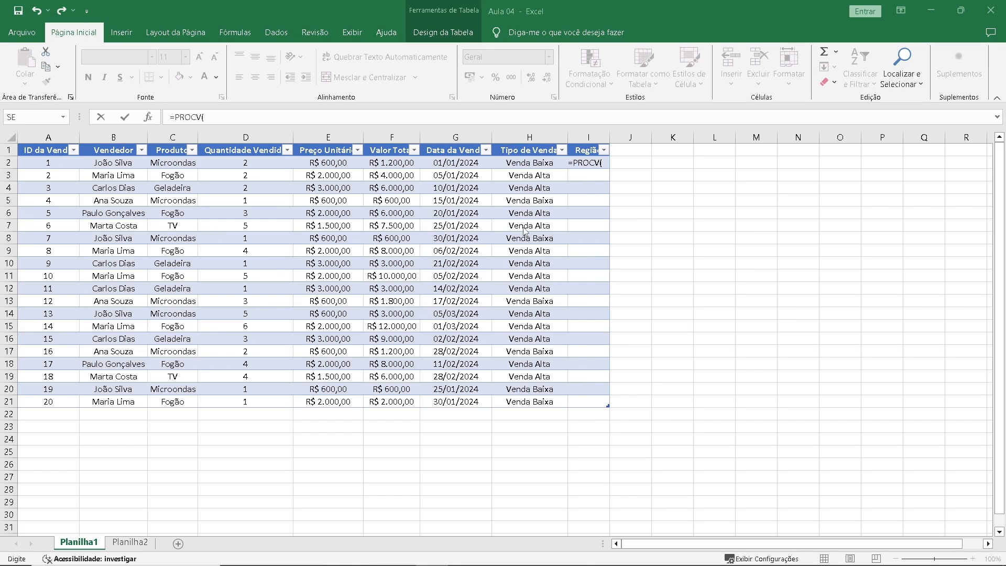
click(121, 162)
click(120, 163)
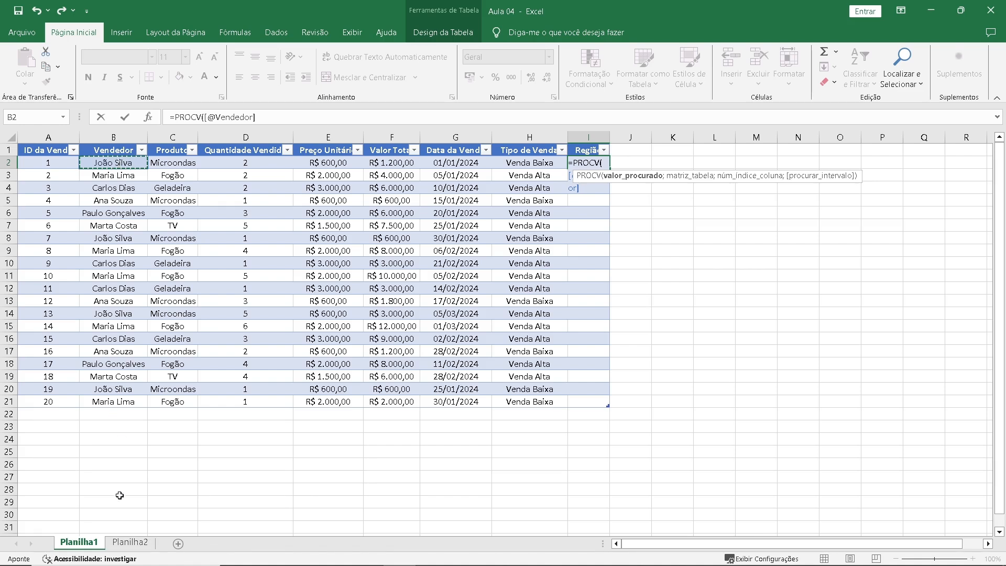
click(130, 541)
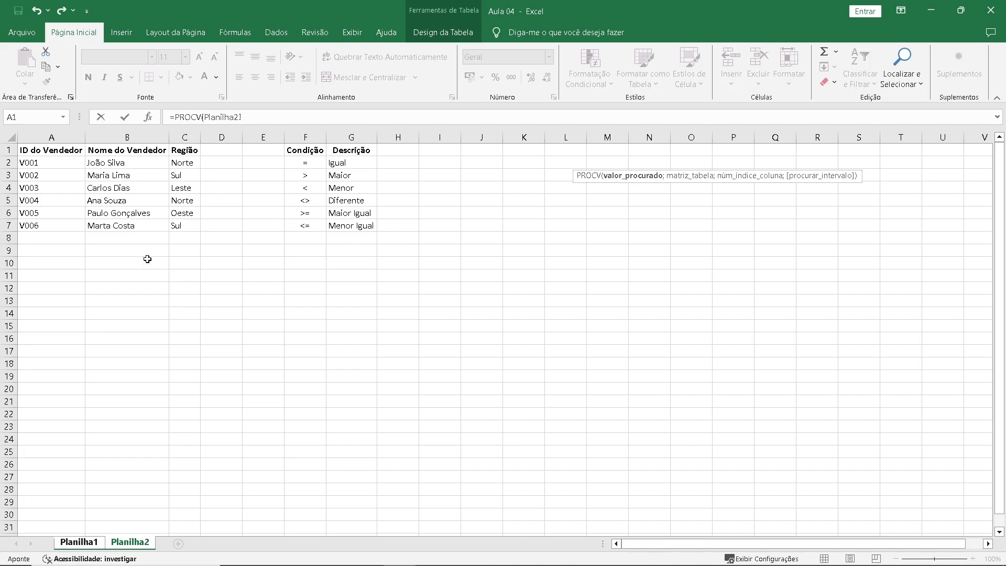
click(92, 542)
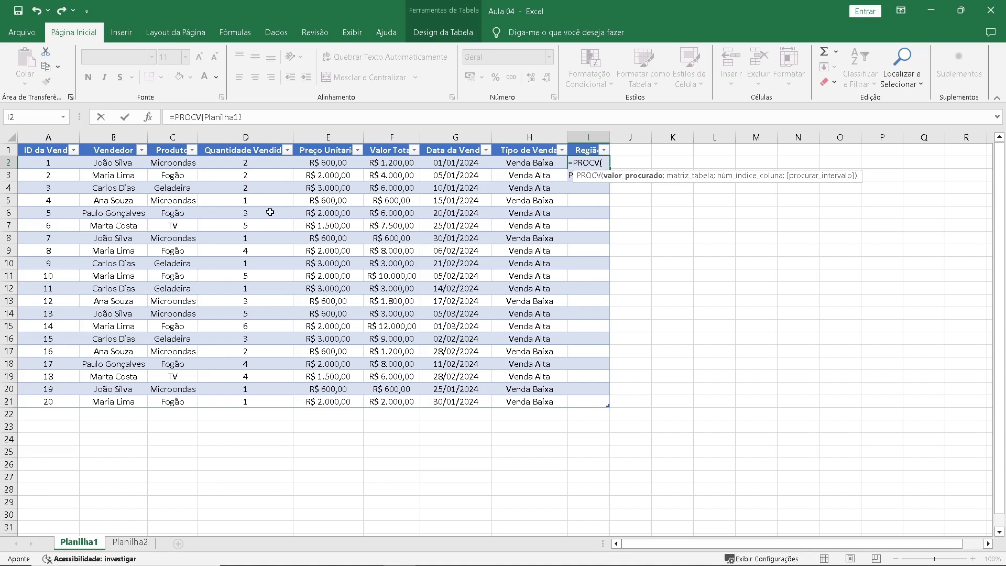
click(126, 164)
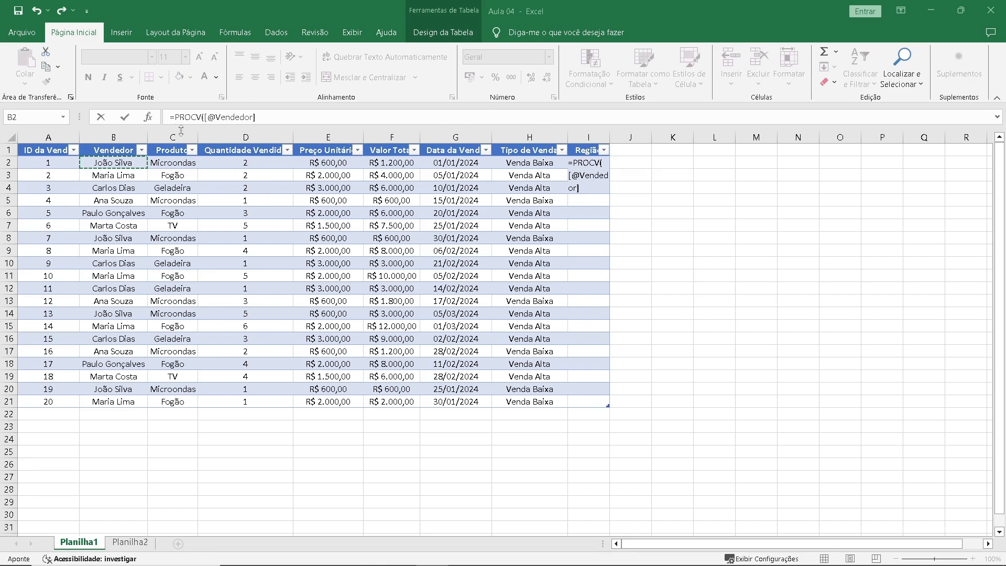
Open the arguments of the PROCV function and set its table array to Planilha2!B1:C7.
click(149, 119)
click(150, 118)
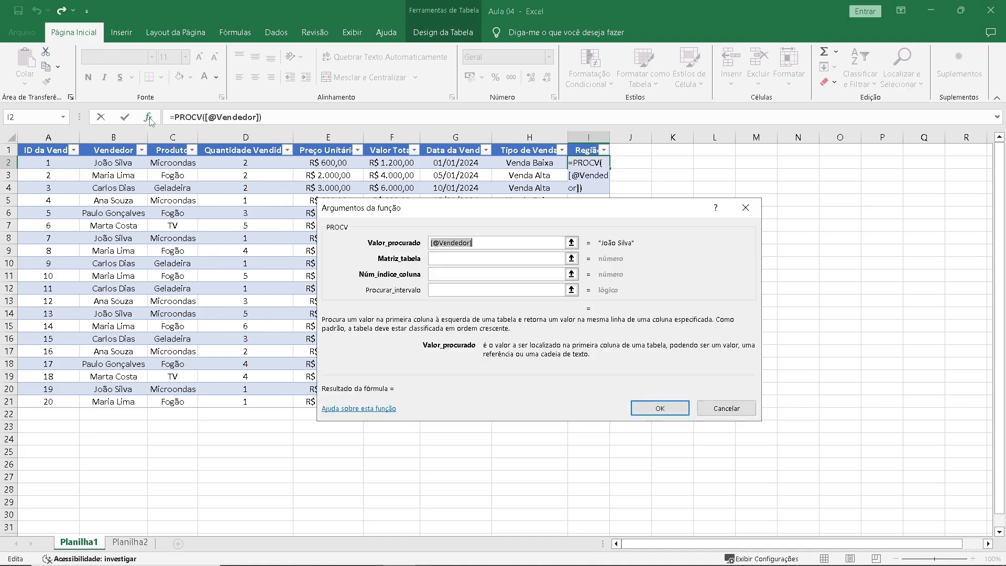
click(489, 239)
click(482, 255)
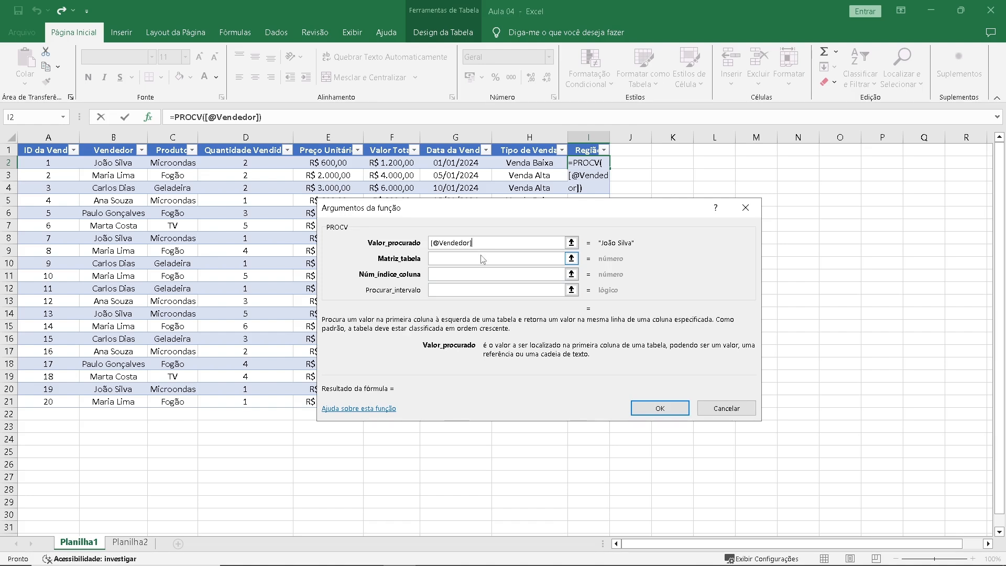
click(481, 257)
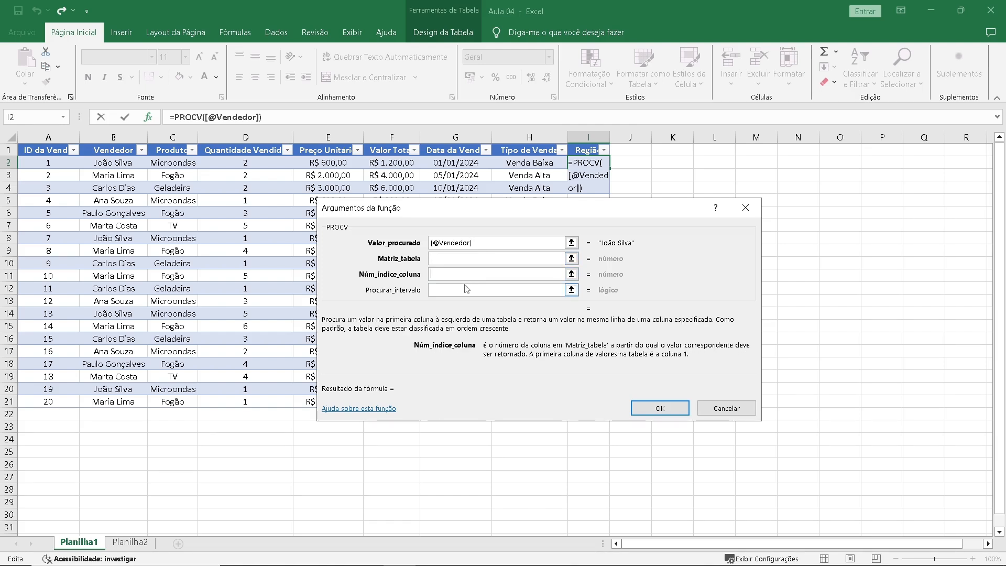
click(464, 291)
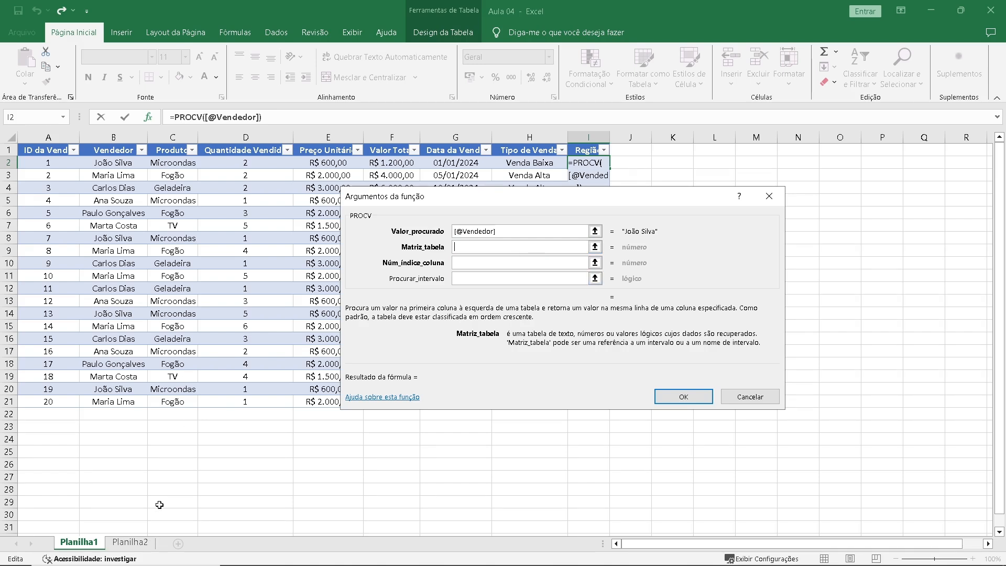
click(131, 542)
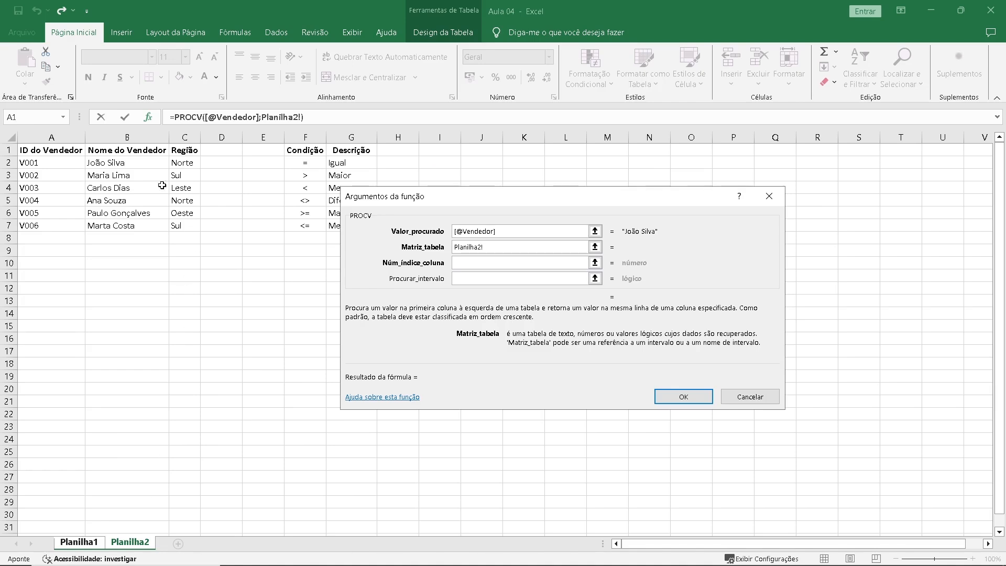
drag(134, 147, 178, 224)
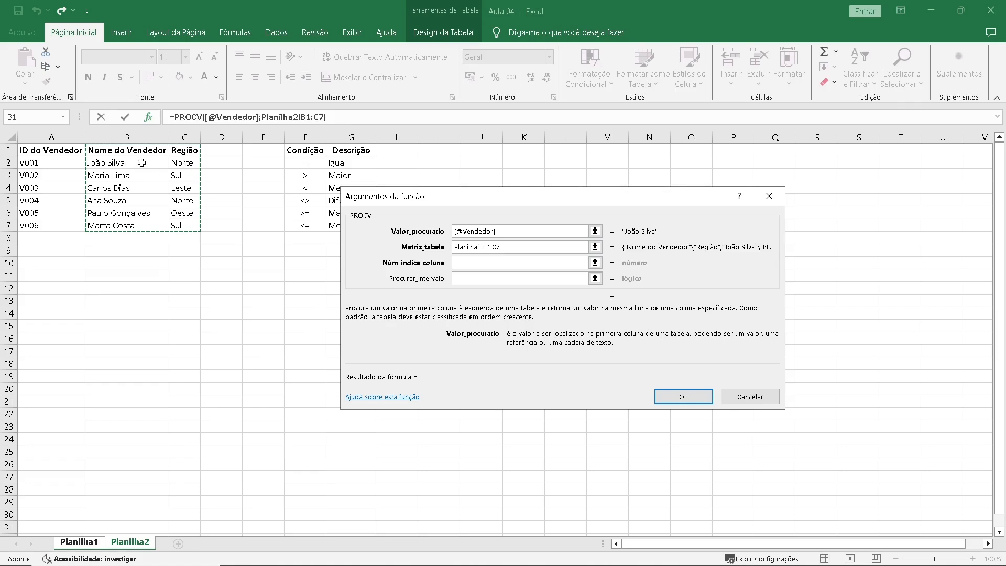
Complete the PROCV function with column index 2 and range lookup 0 to fill the Região column.
click(478, 264)
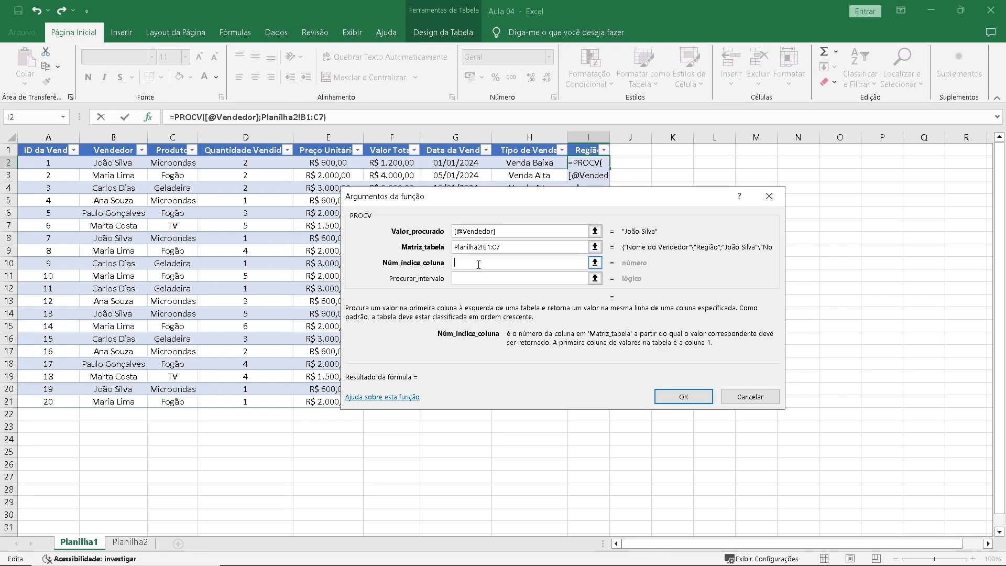
text(2)
click(480, 279)
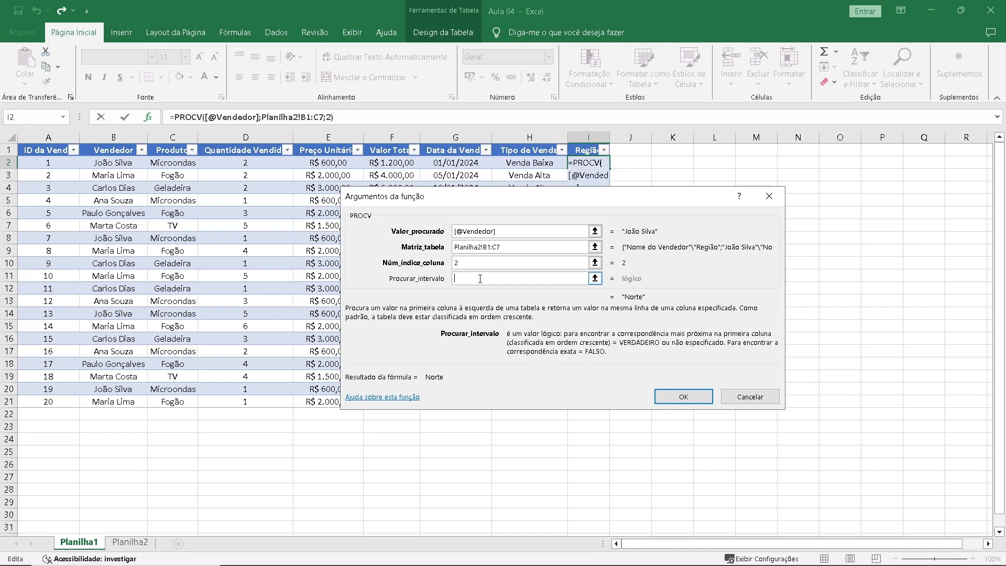
text(0)
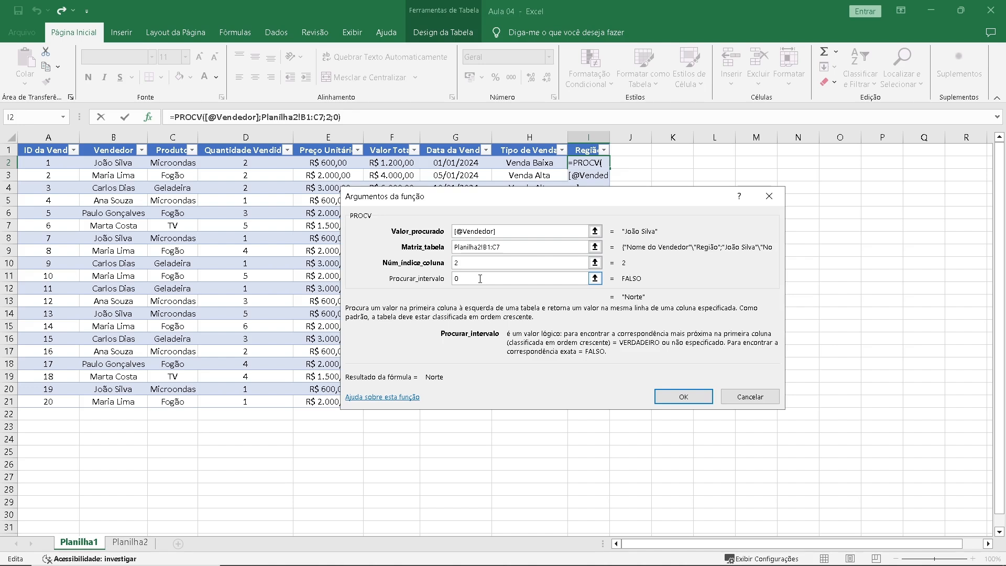
click(691, 398)
key(ctrl+y)
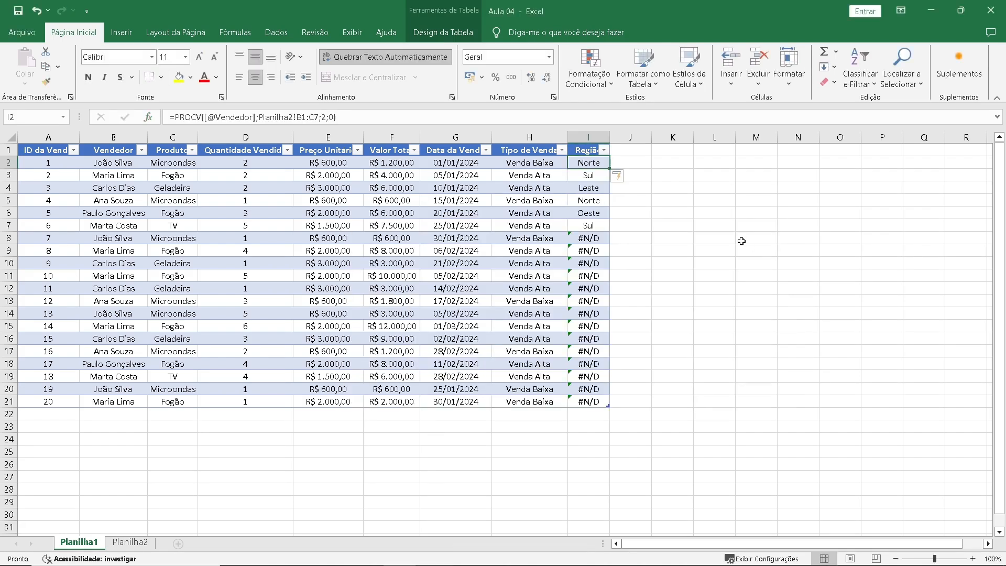
Examine the Região results and compare the PROCV formulas in cells I2, I3 and I4.
click(592, 227)
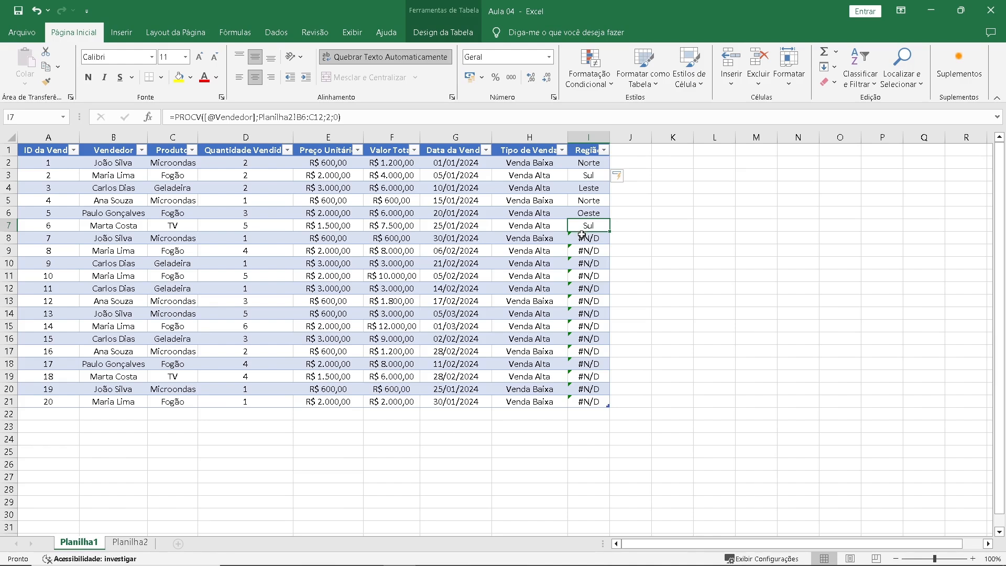
drag(579, 236, 576, 408)
click(596, 163)
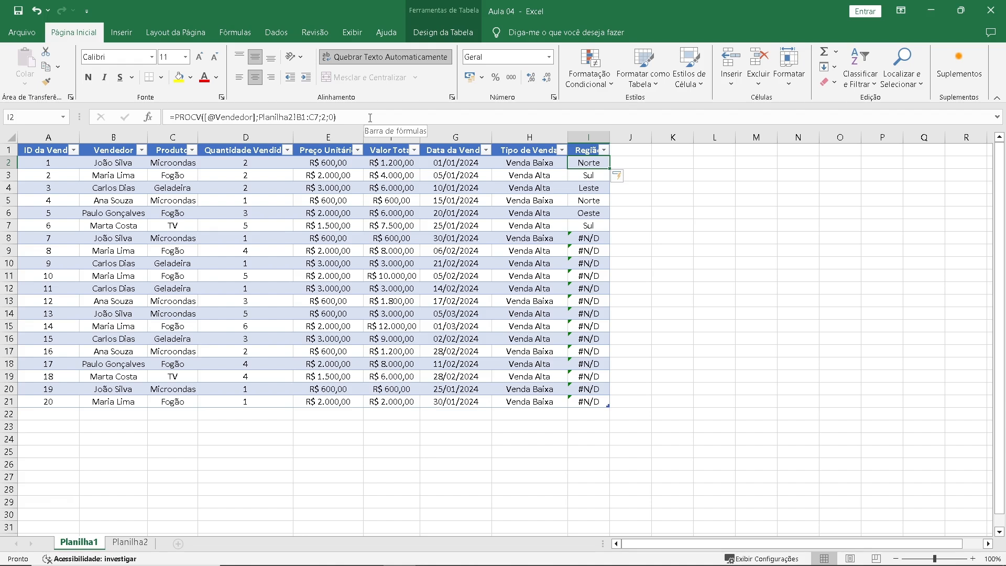
click(369, 118)
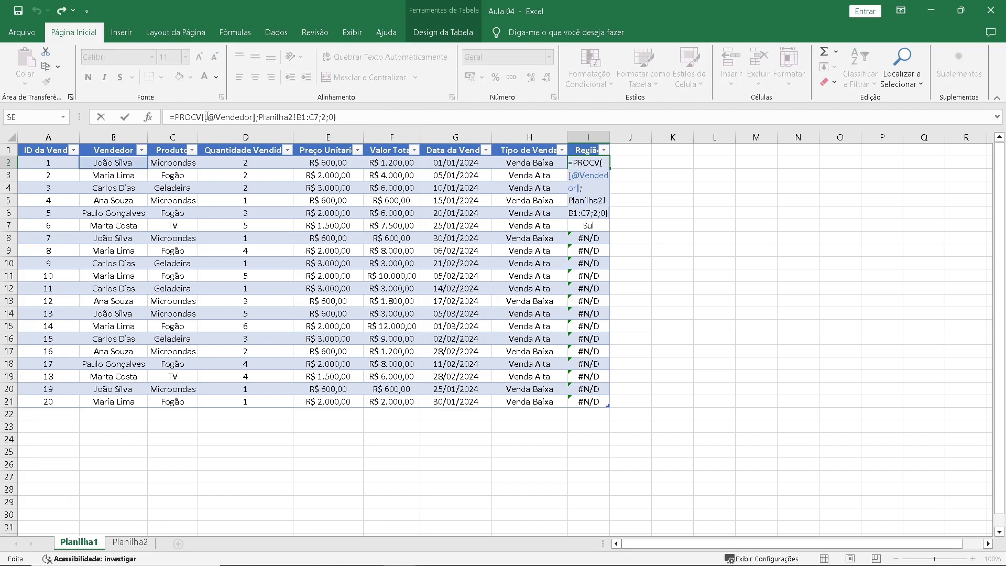
key(Return)
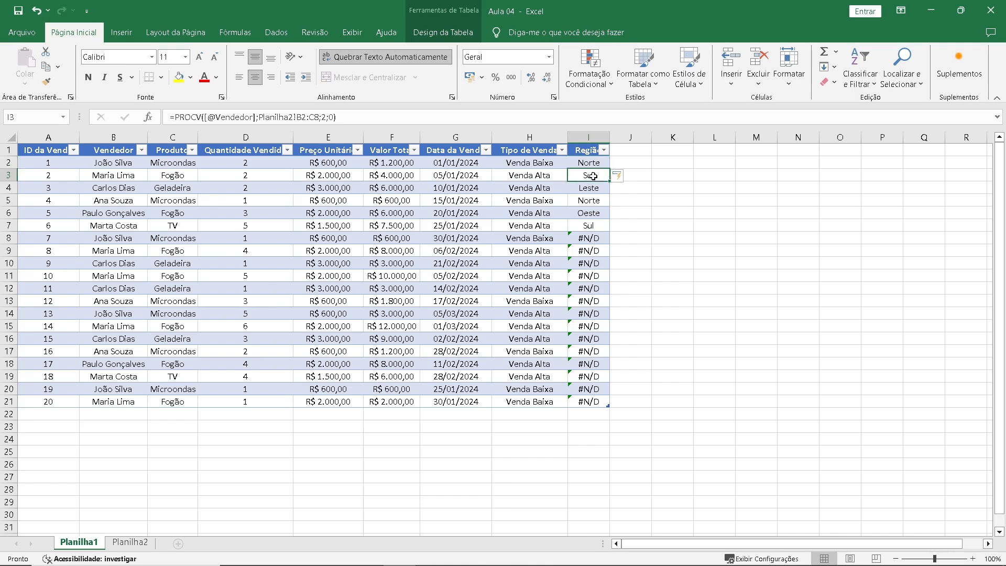
key(F2)
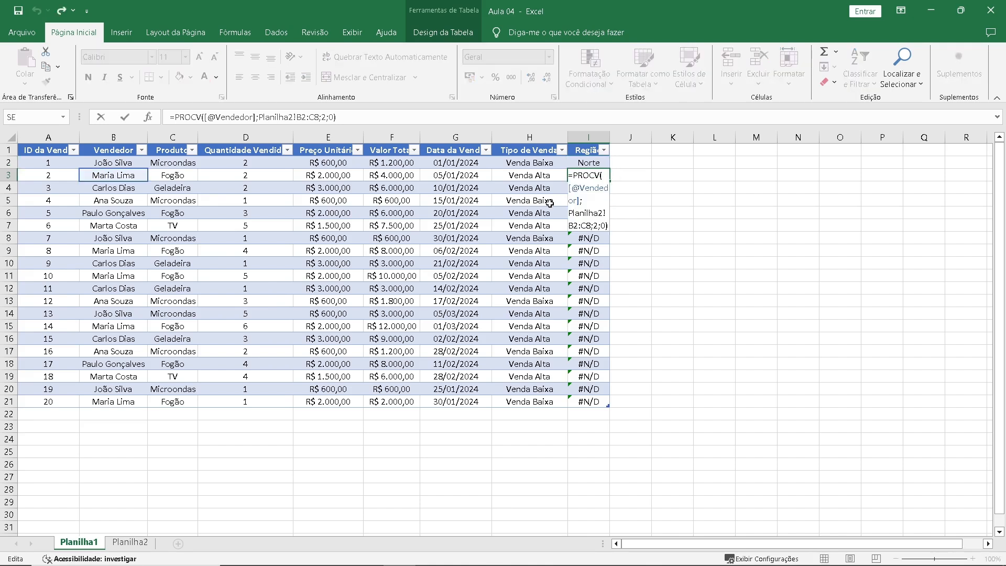
key(Escape)
click(586, 188)
key(F2)
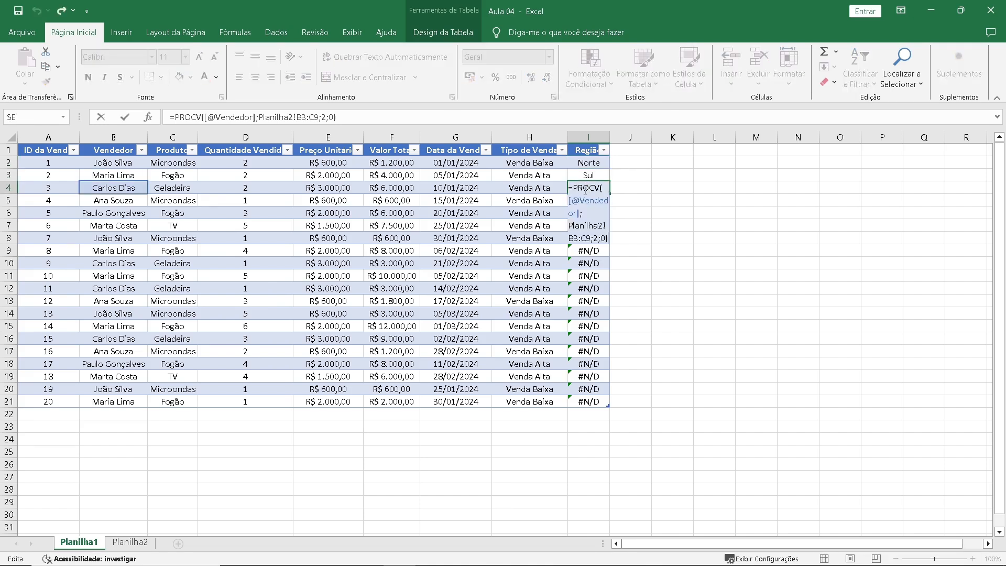
key(Escape)
Compare the PROCV table ranges in cells I7, I2 and I8, and inspect range B7:C13 on Planilha2.
click(591, 224)
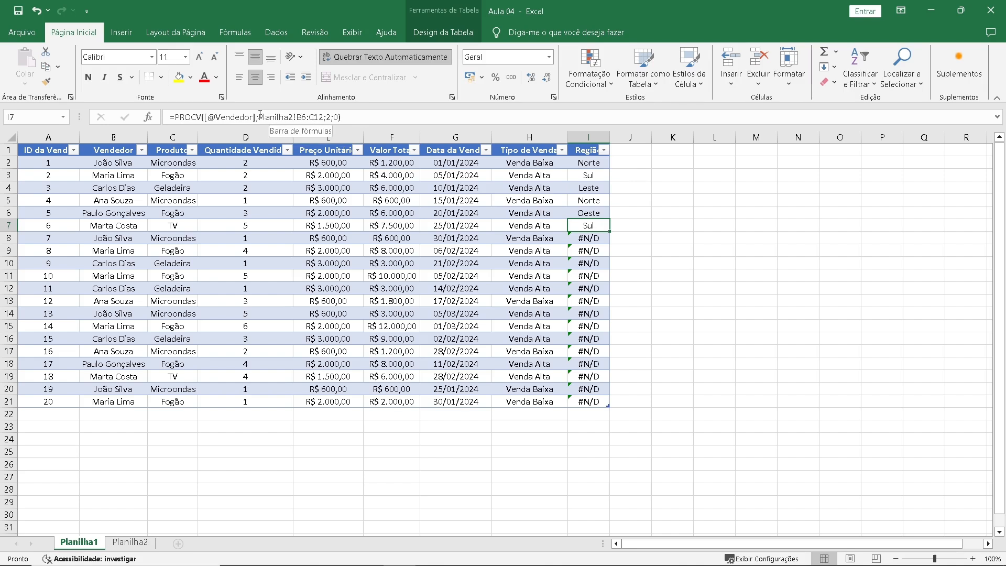
drag(259, 118, 323, 118)
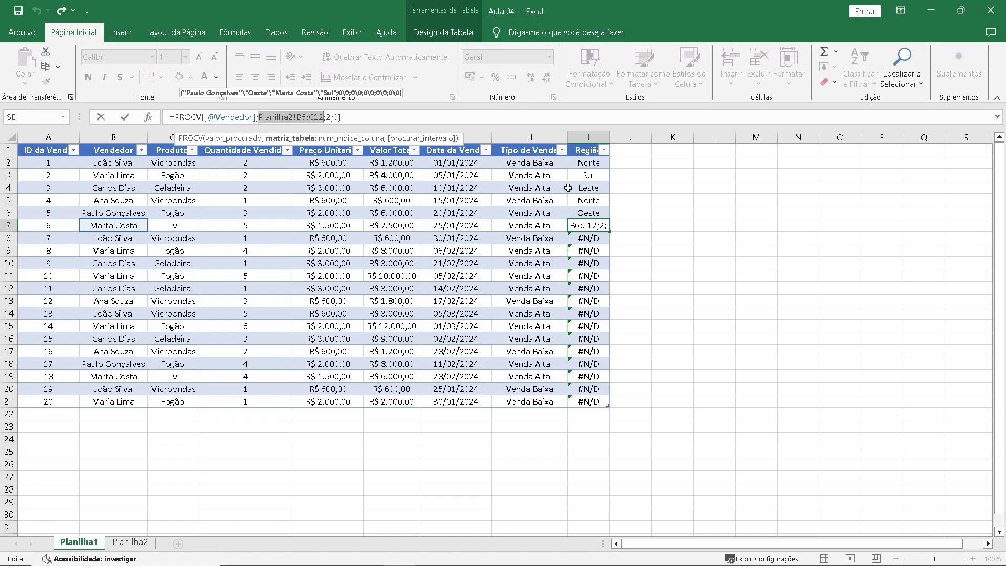
key(Return)
click(588, 163)
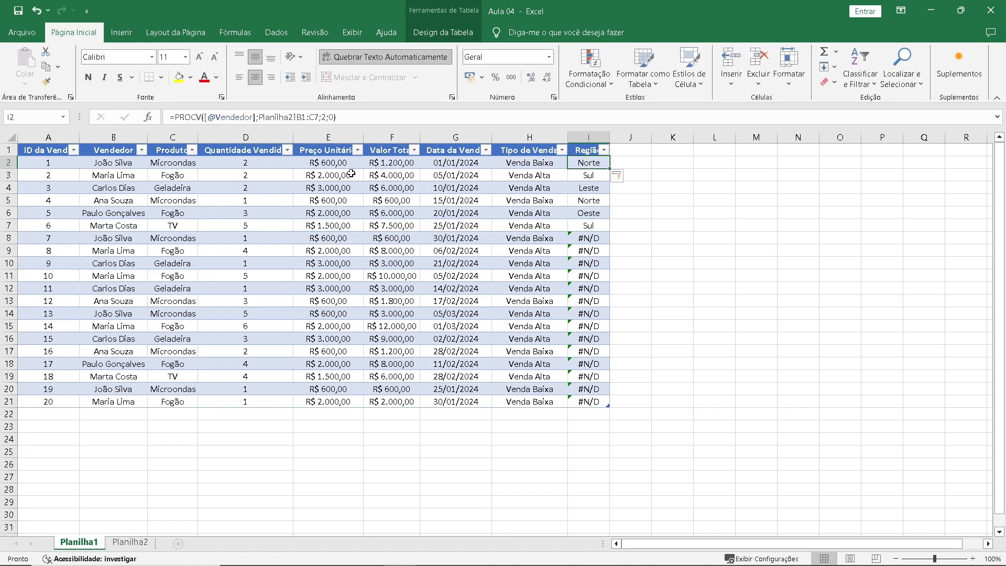
drag(260, 117, 319, 117)
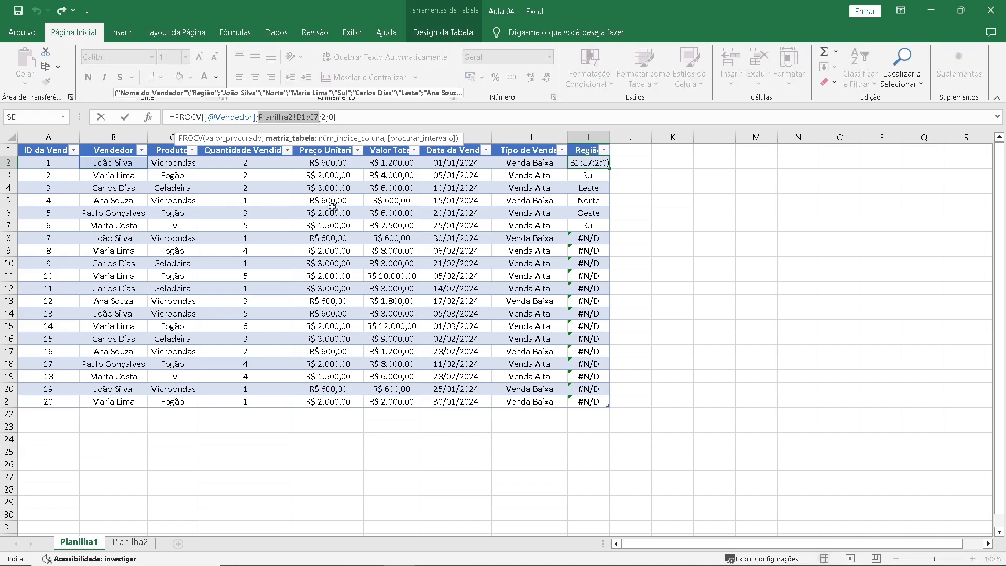
key(Return)
click(585, 244)
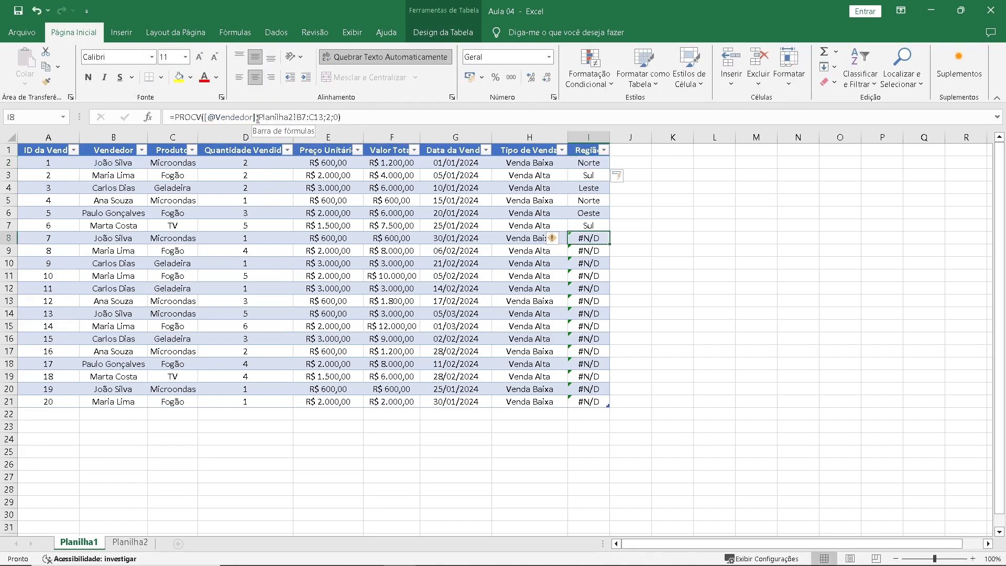
drag(257, 117, 323, 116)
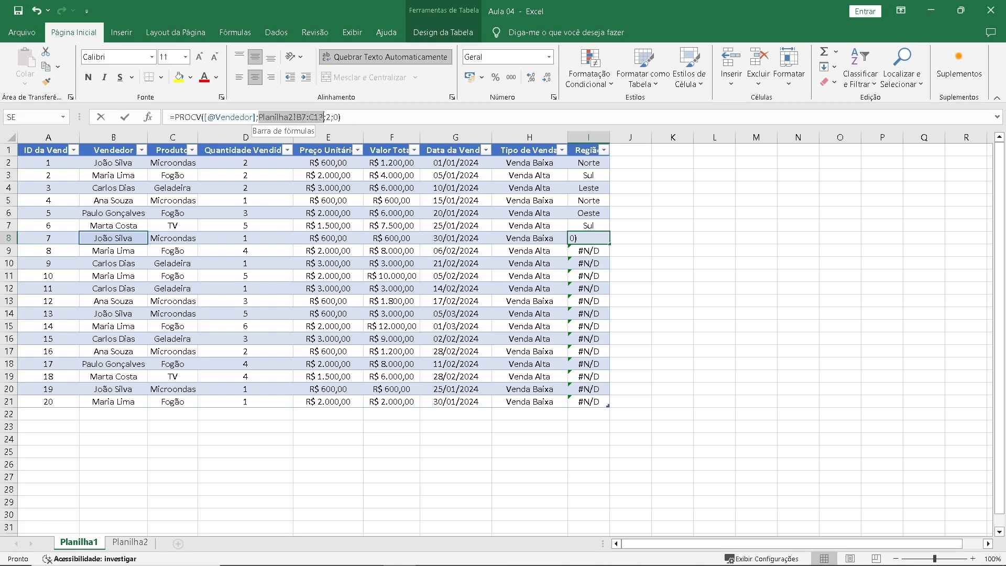
key(Return)
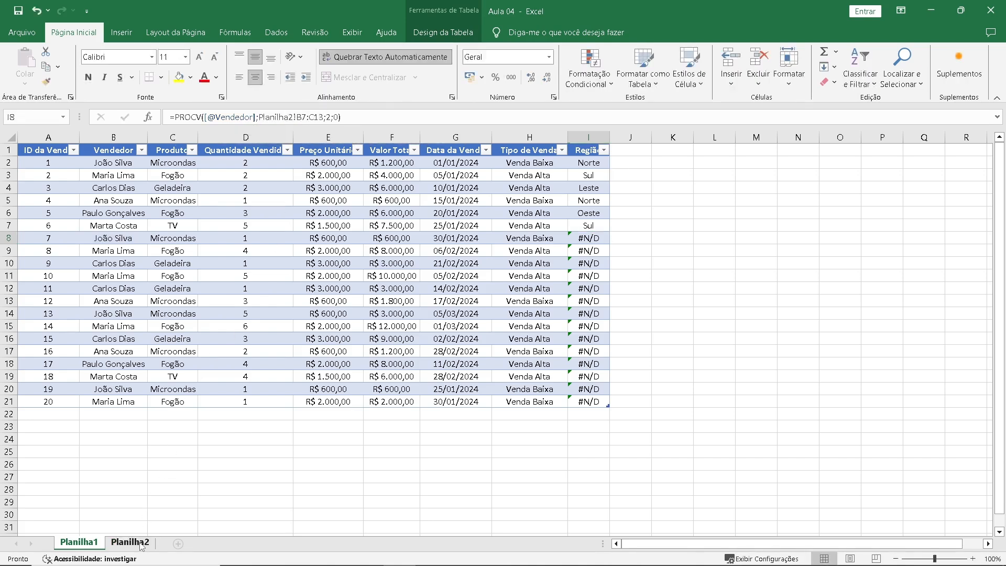
click(130, 541)
click(101, 237)
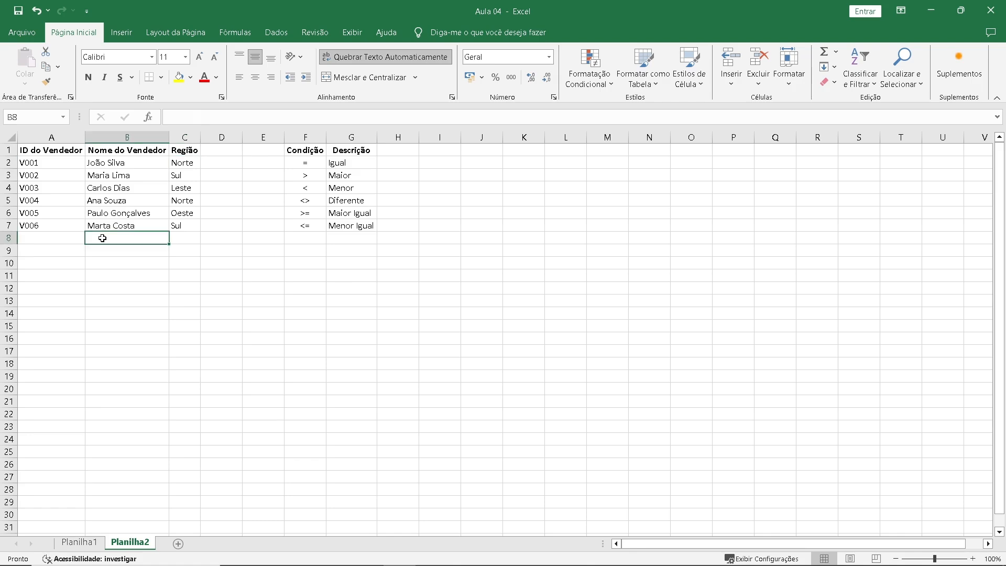
drag(108, 224, 169, 298)
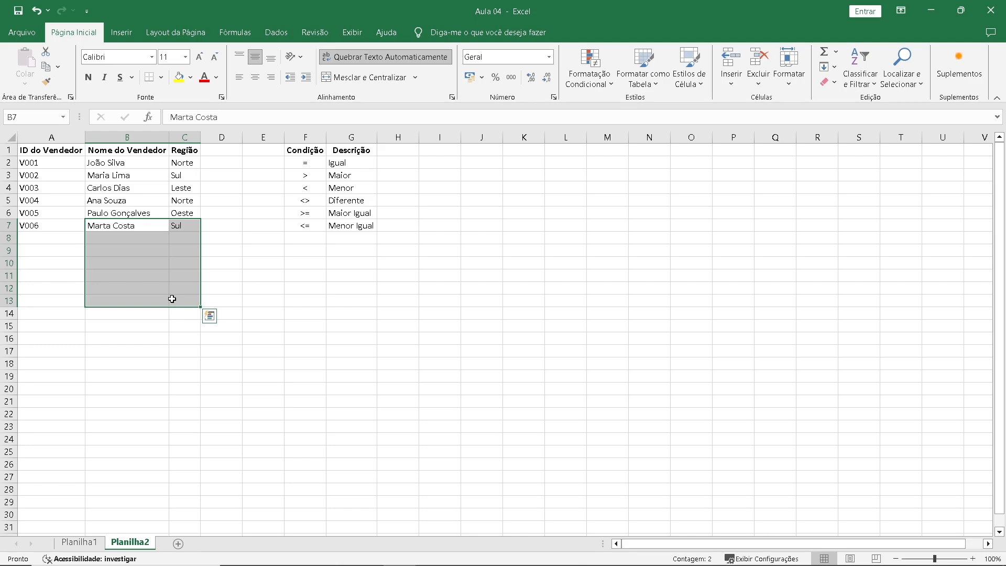
On Planilha1, make the PROCV table range in cell I2 absolute as Planilha2!$B$1:$C$7 for the Região column.
key(ctrl+Page_Up)
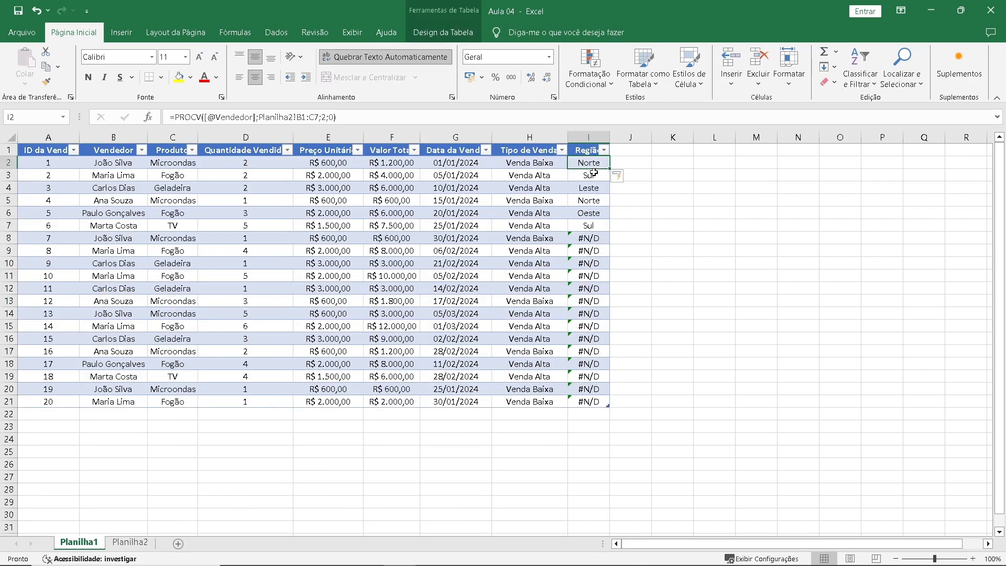
click(260, 117)
drag(272, 116, 319, 117)
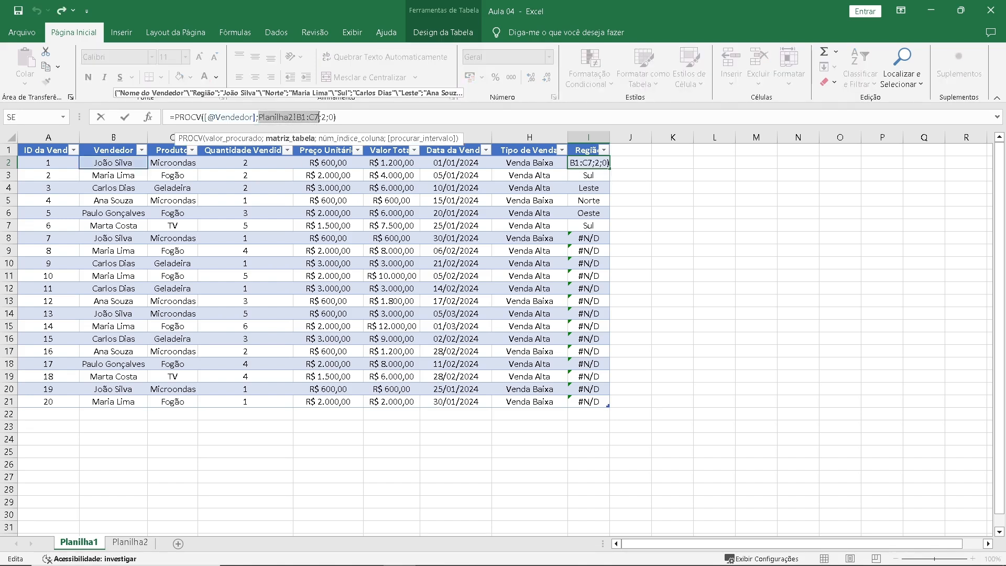
key(F4)
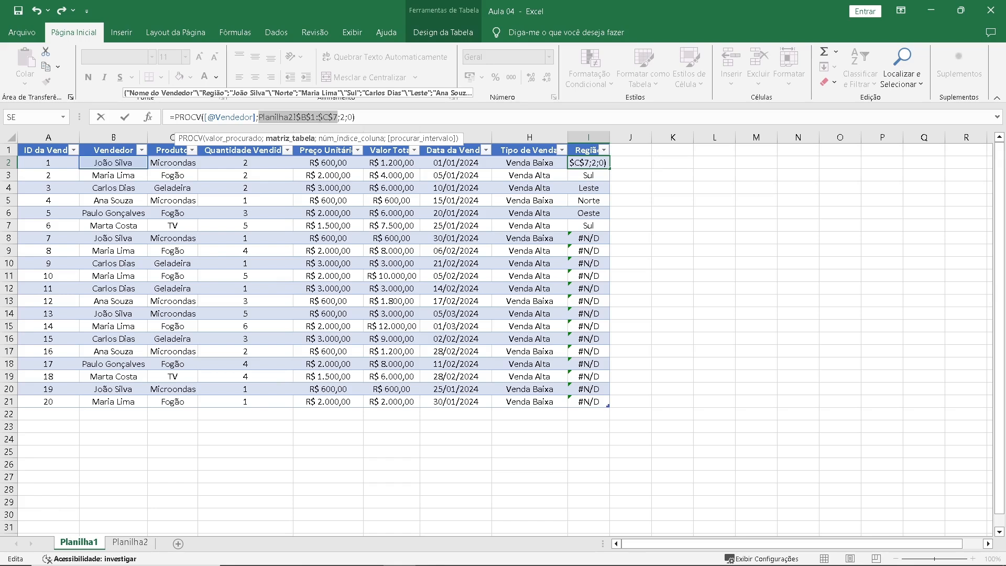
key(Return)
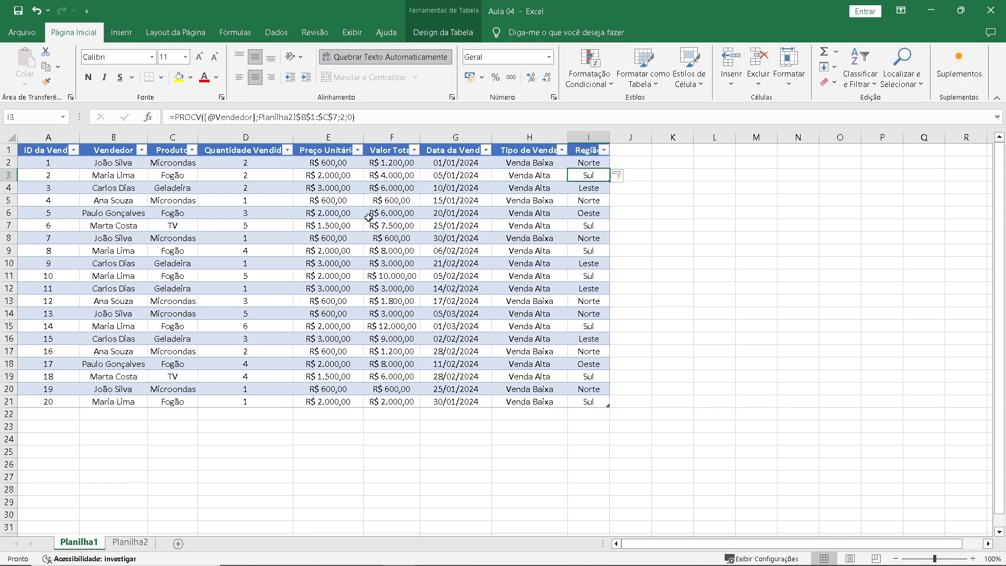
Check the PROCV table range in the Região formulas of cells I5 and I8.
click(590, 203)
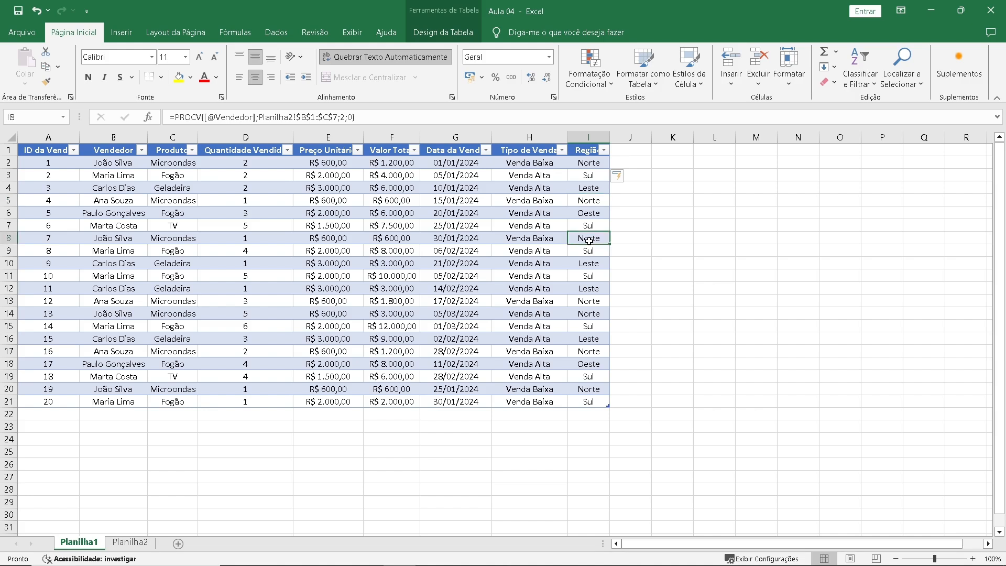
click(589, 241)
click(377, 116)
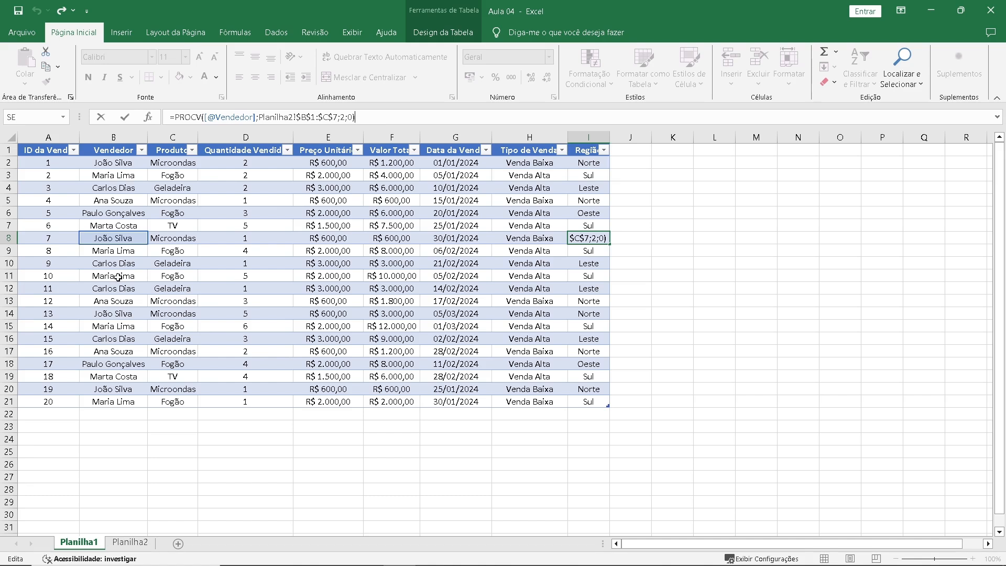
key(Return)
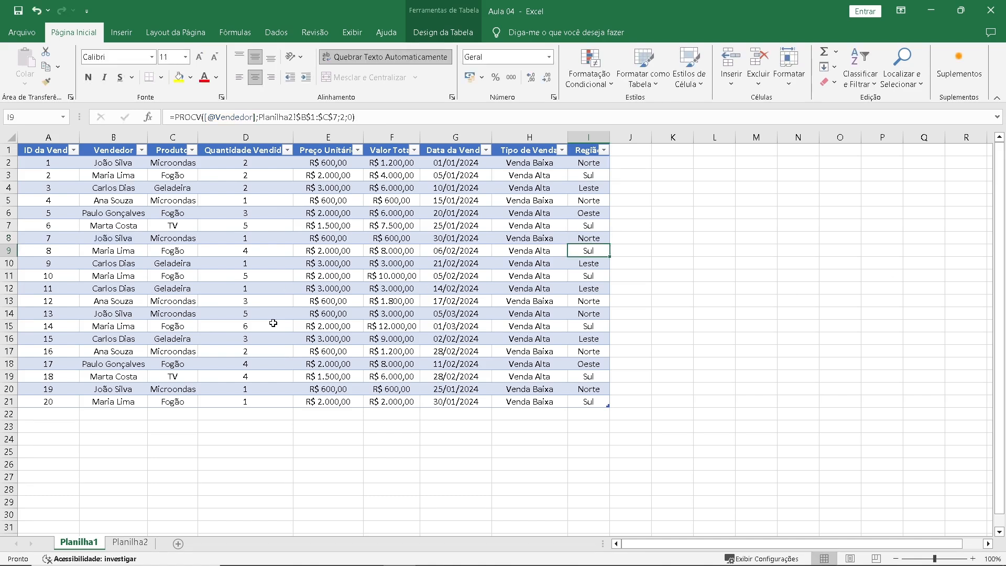
Replace the sellers in cells B11 and B15 with the first name of a seller missing from the Planilha2 list.
click(109, 275)
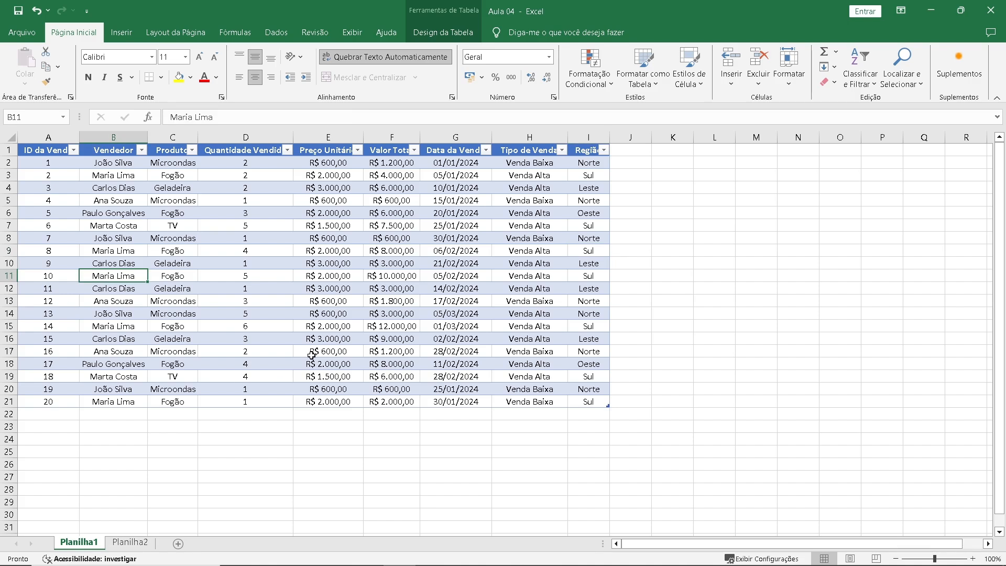
text(Luci)
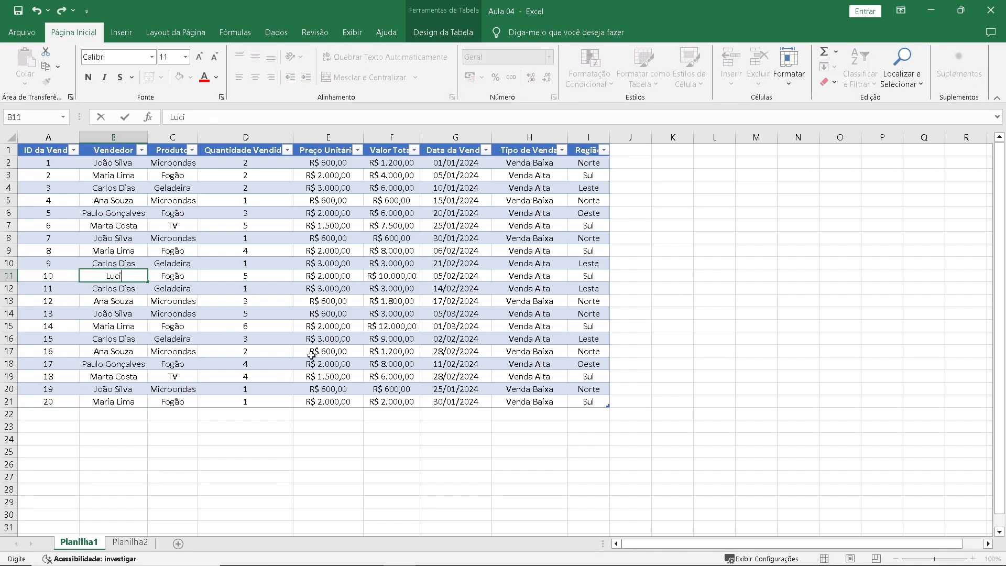
text(ano)
key(Return)
key(Down)
key(Down)
key(Down)
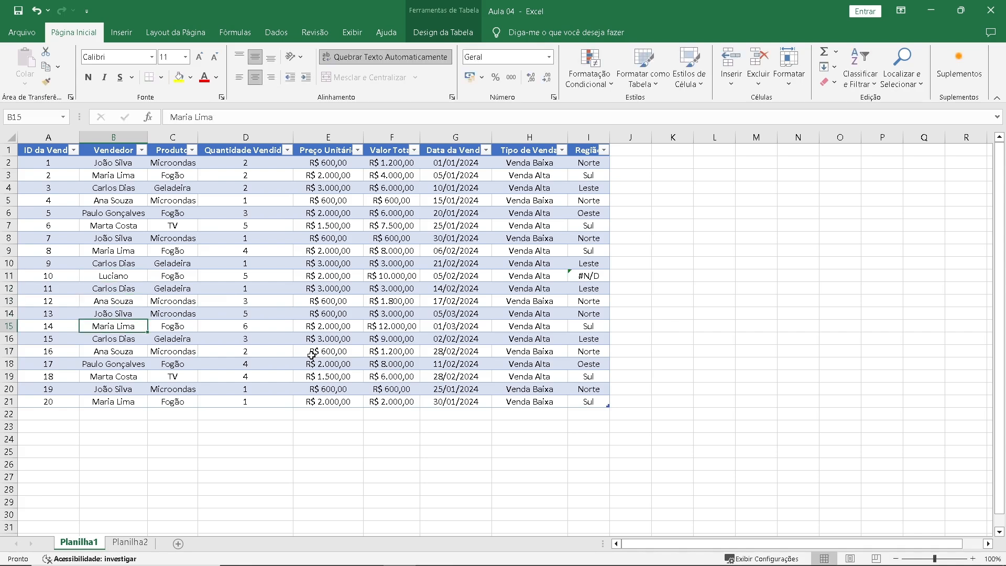
text(Luciano)
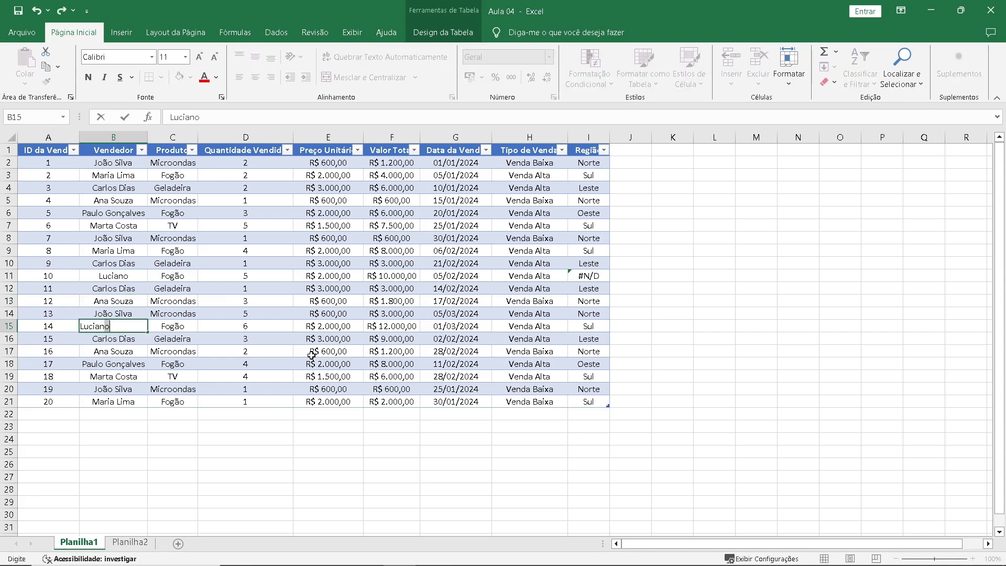
key(Return)
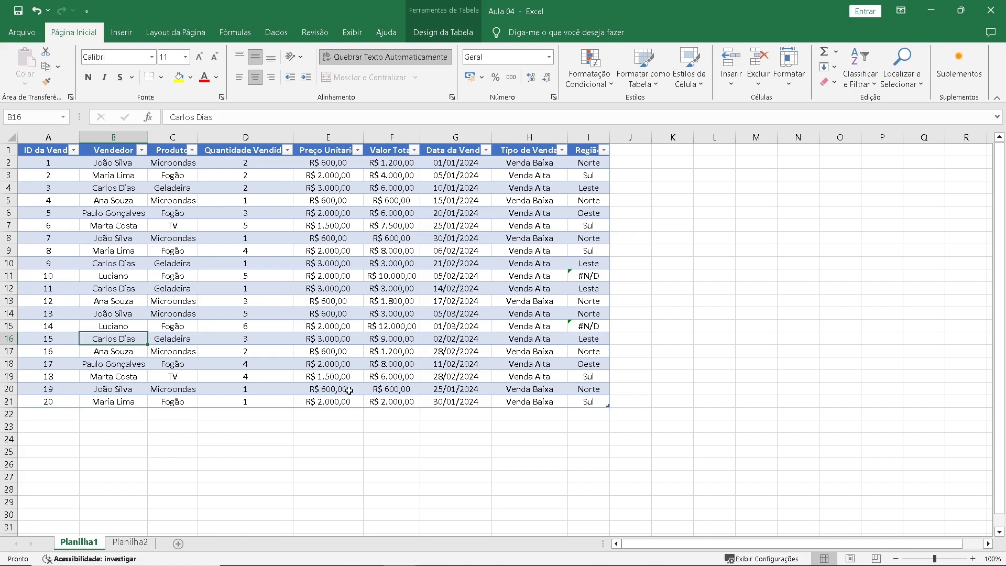
Compare the seller names listed on Planilha2 with the Região result in cell I11 of Planilha1.
click(130, 542)
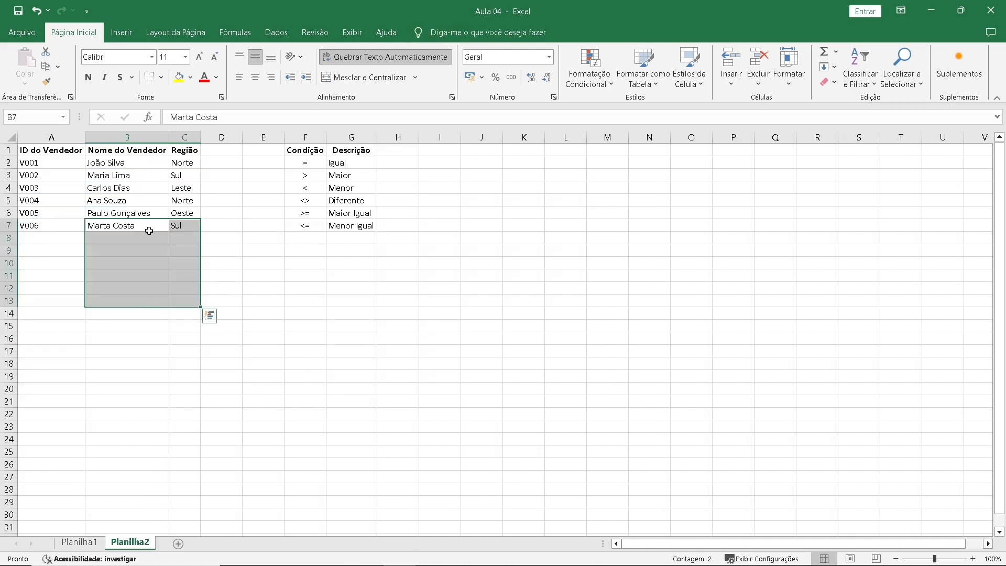
click(135, 188)
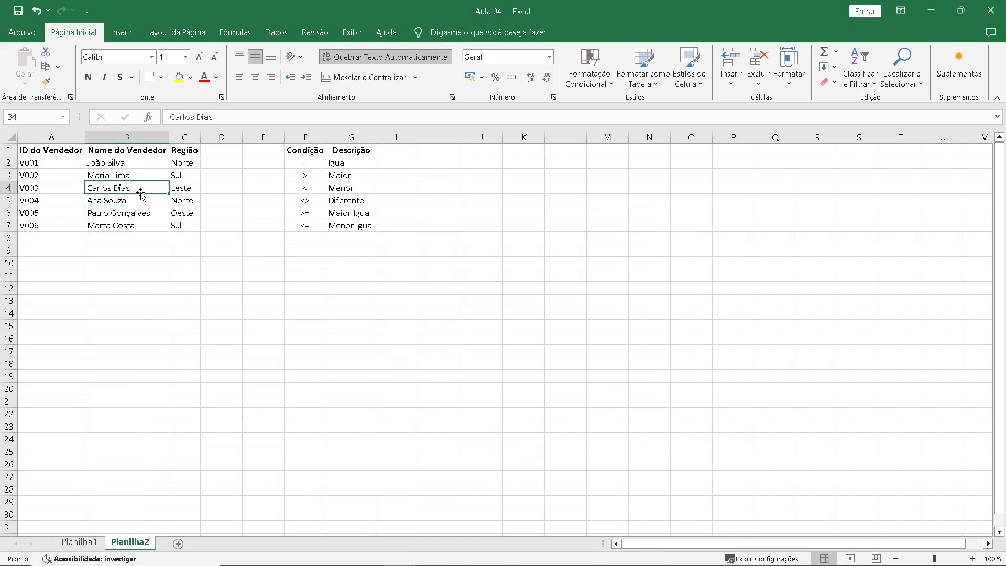
click(127, 164)
click(80, 541)
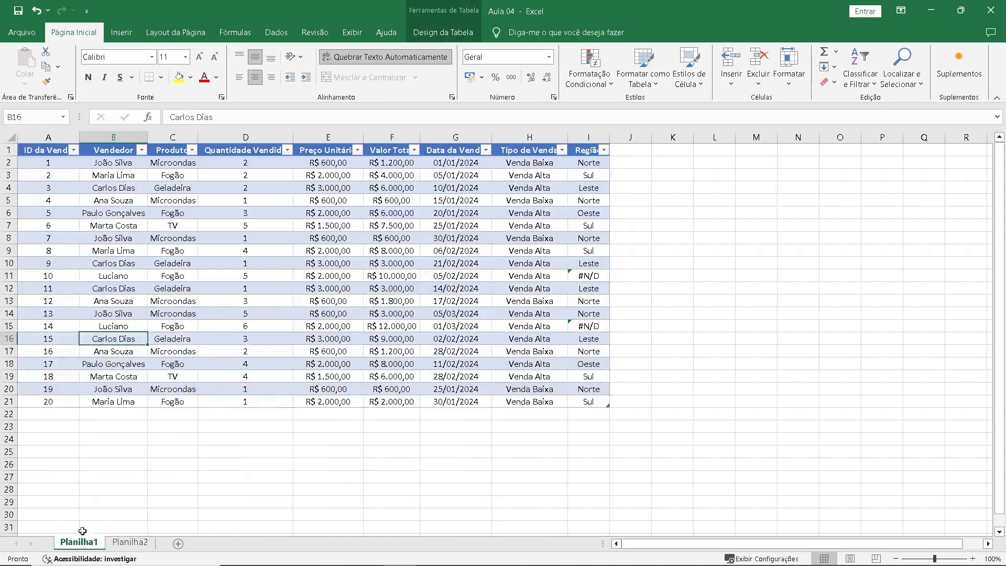
click(597, 275)
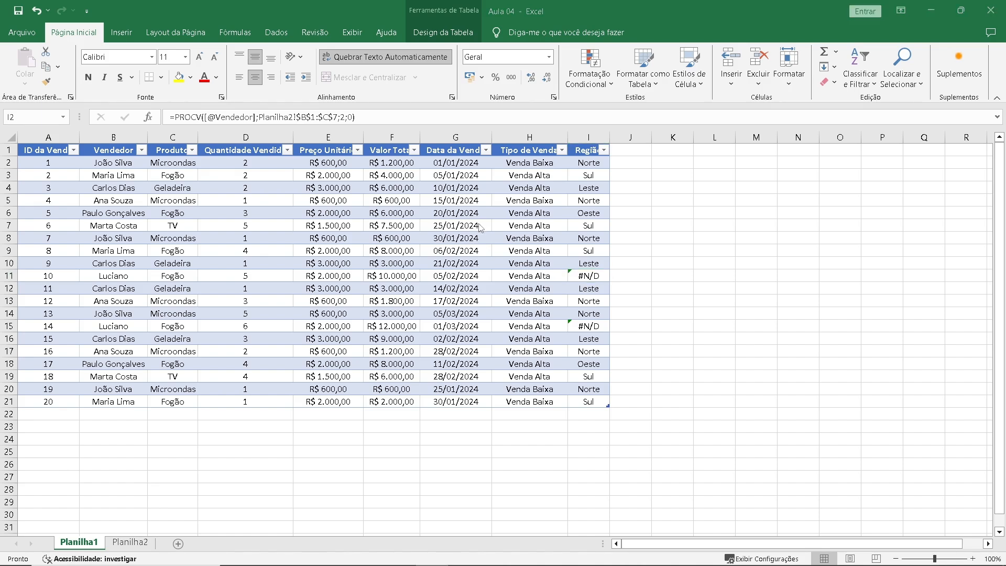
Insert the SEERRO function in front of PROCV in the Região formula of cell I2.
click(576, 166)
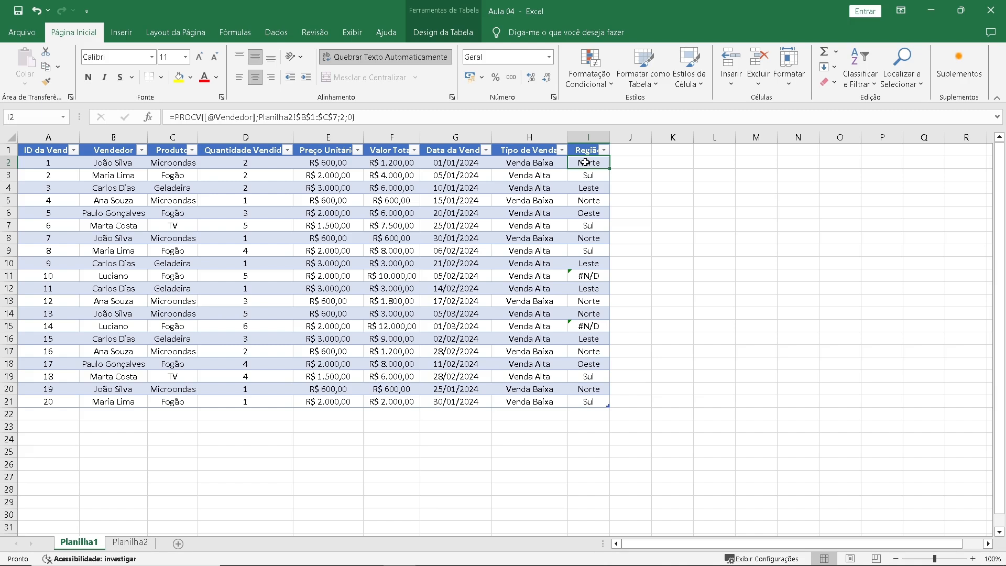
click(176, 116)
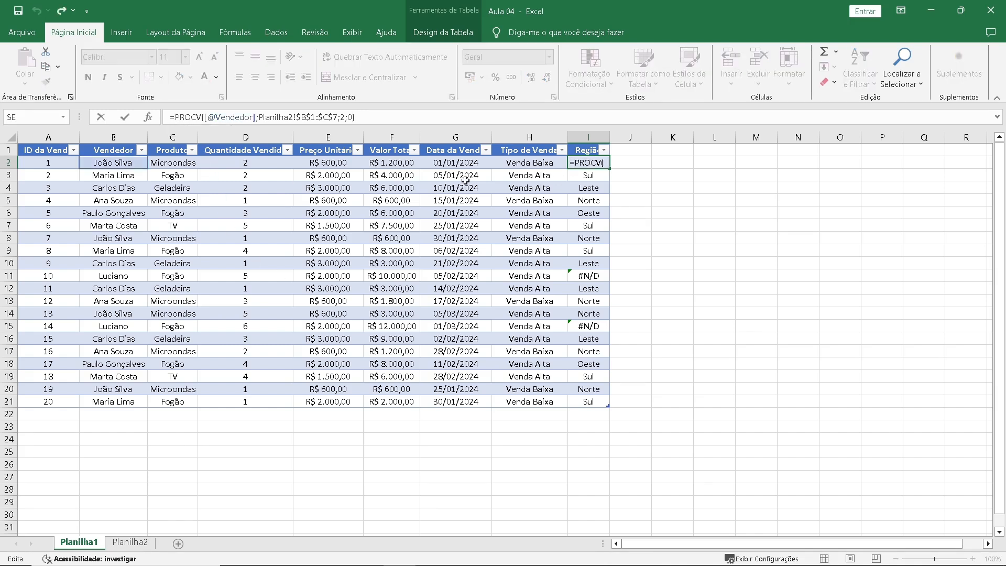
text(se)
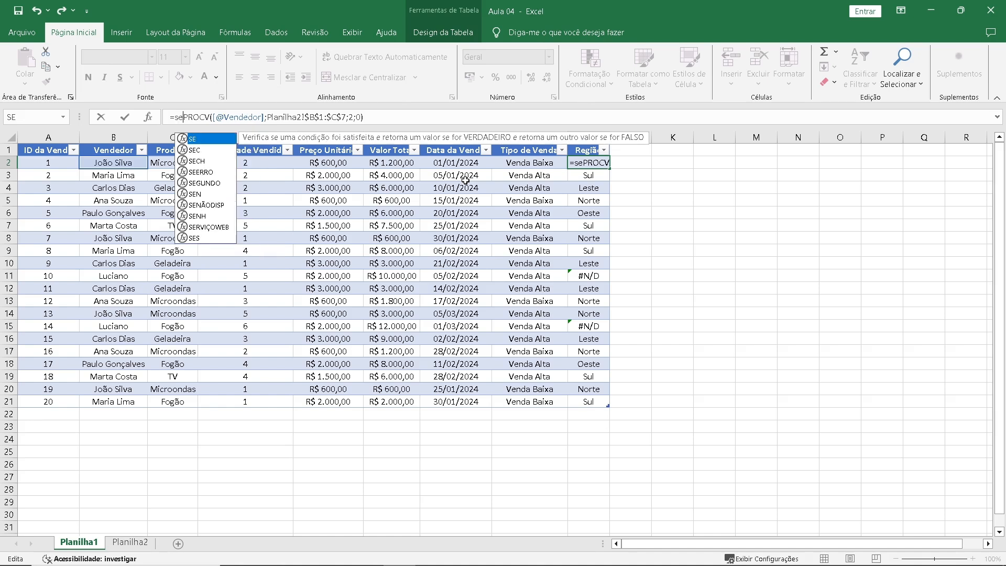
key(Down)
key(Down)
key(Down)
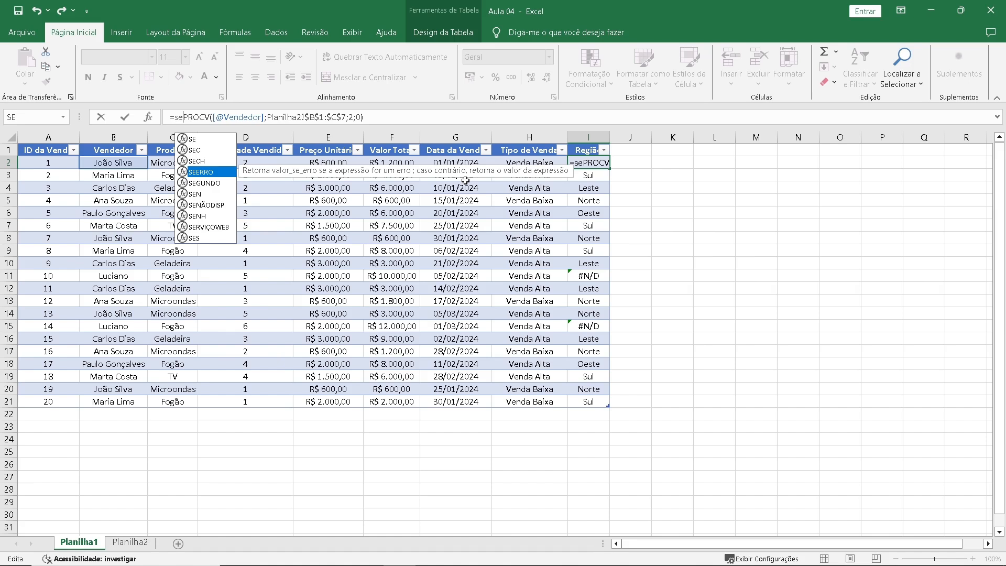
key(Tab)
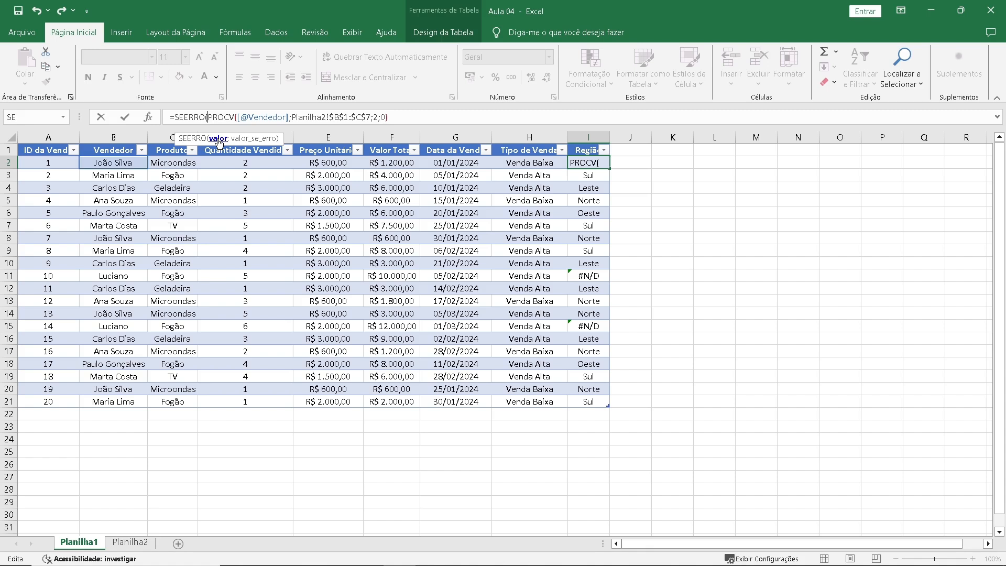
Complete SEERRO with "Não Encontrado" as the value for errors and apply the formula to the Região column.
click(404, 118)
text(;)
text("Não Encontra)
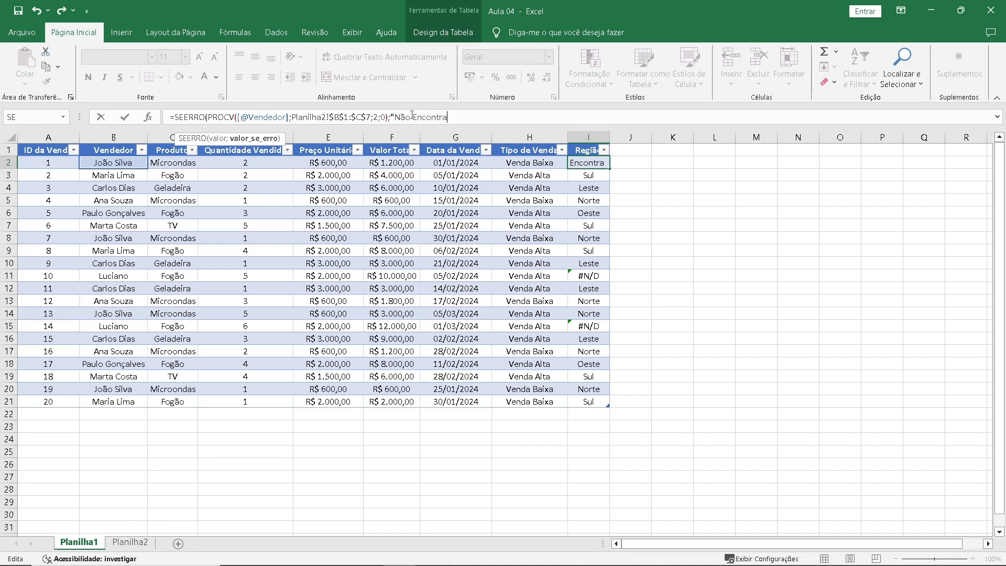
text(do"))
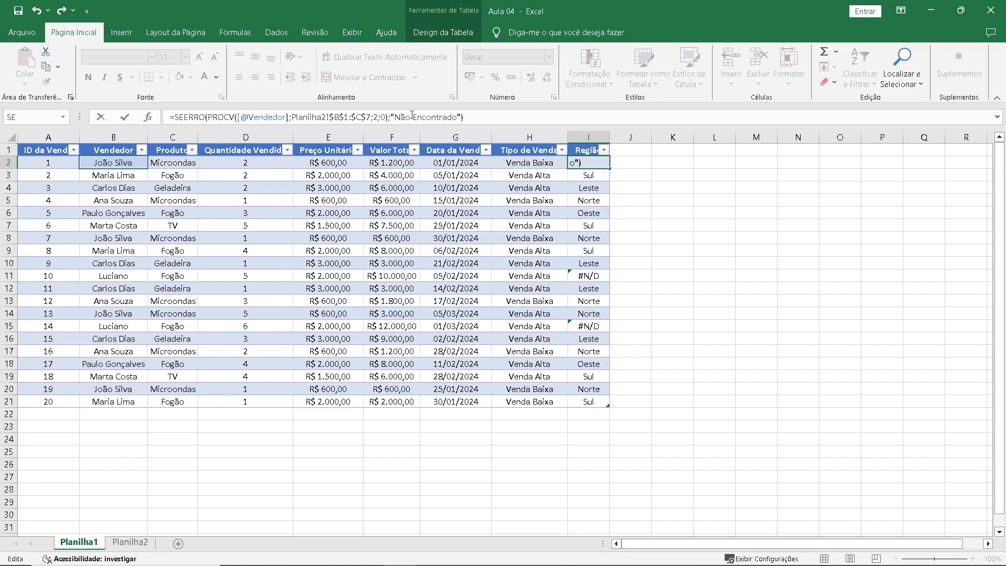
key(Return)
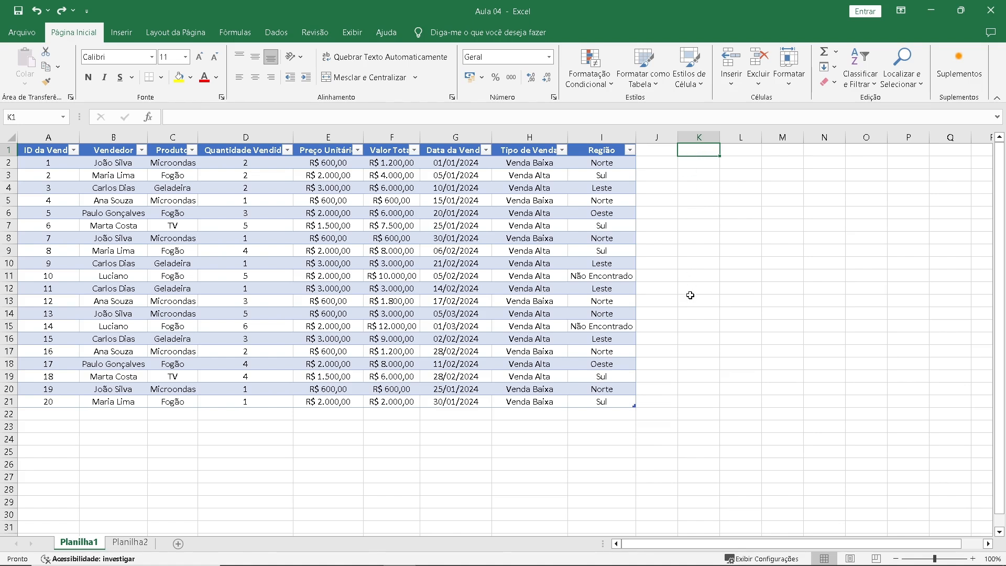
Copy the Produto column C1:C21 to cell K1 and widen column K to fit the product names.
click(694, 166)
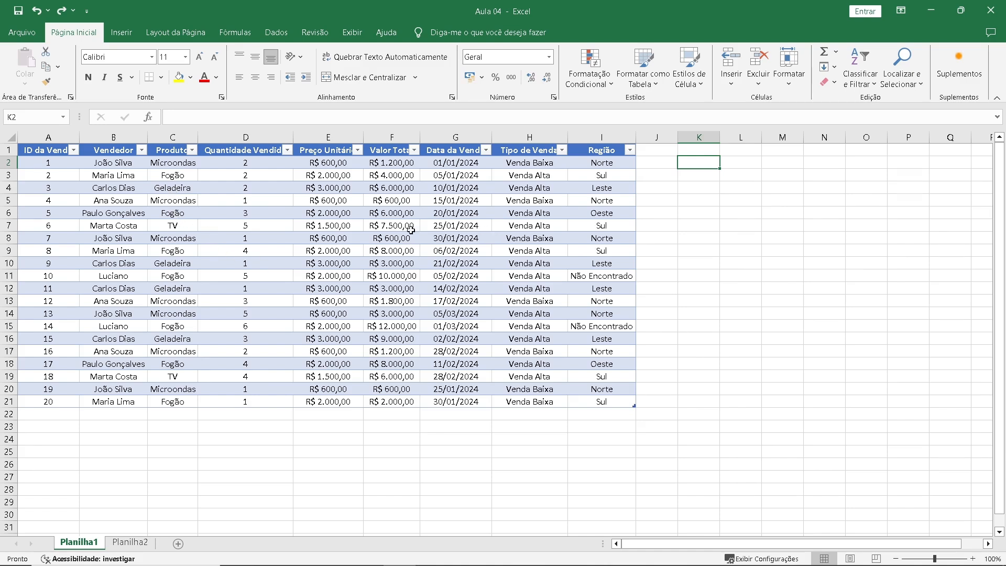
click(175, 153)
drag(174, 153, 184, 398)
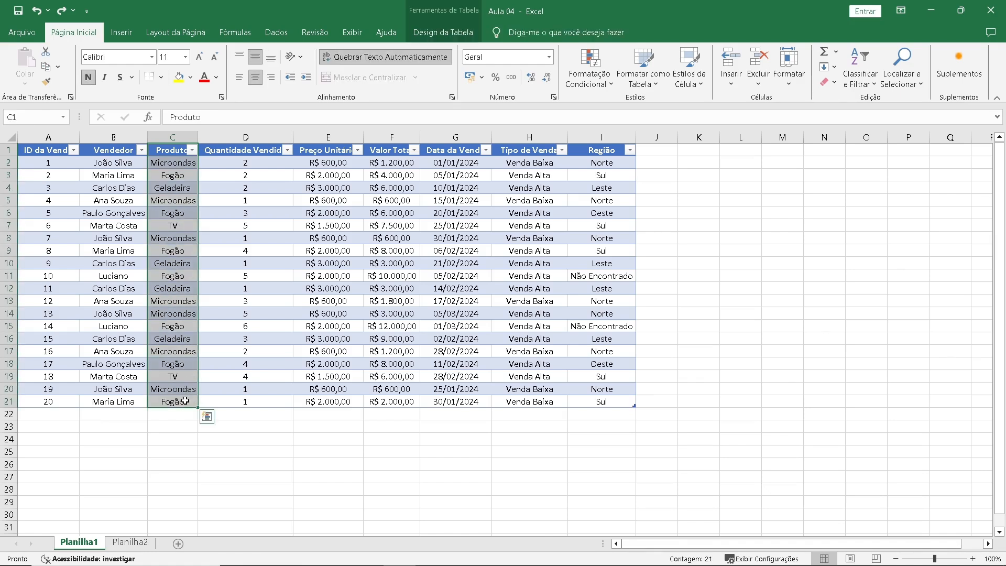
key(ctrl+c)
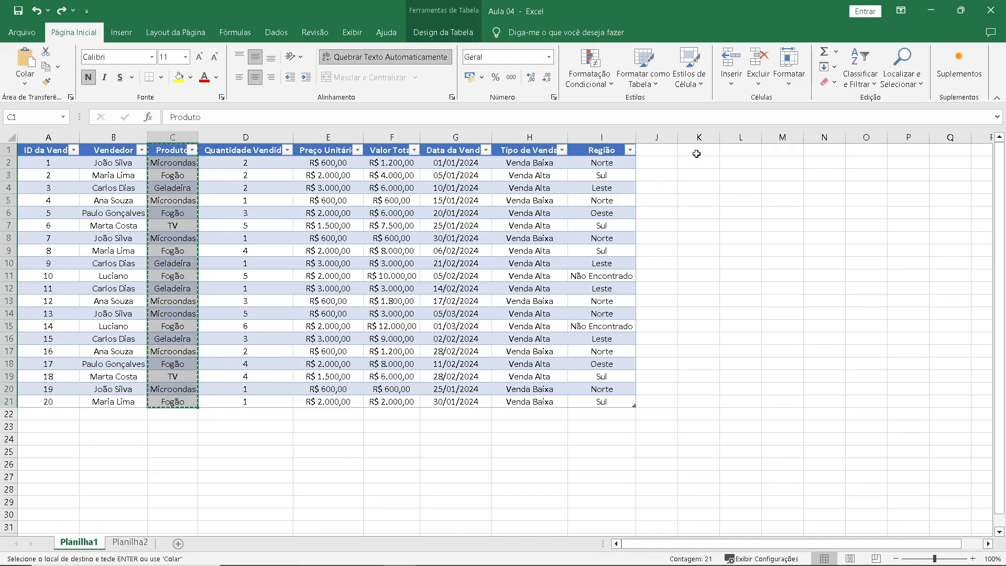
click(699, 151)
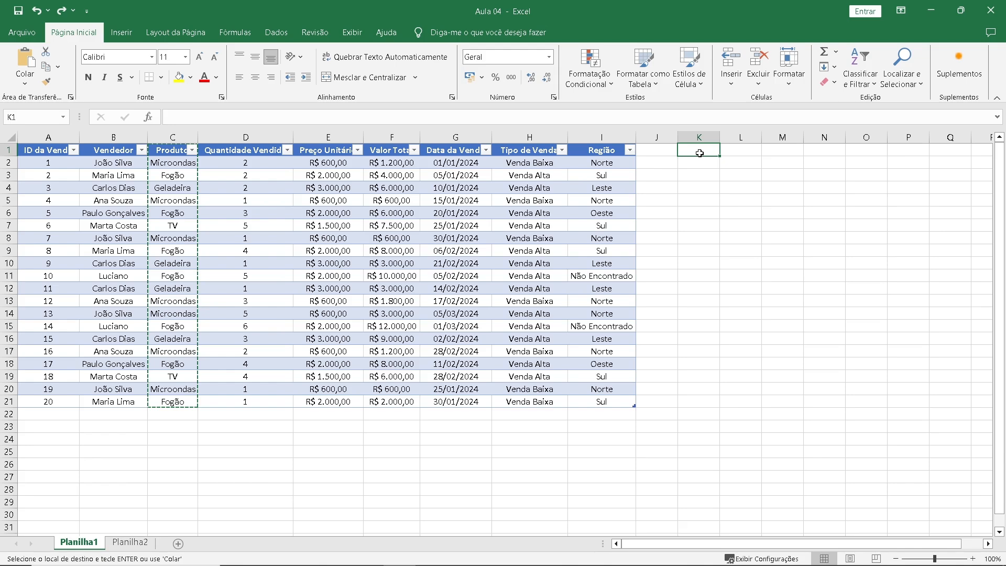
key(ctrl+v)
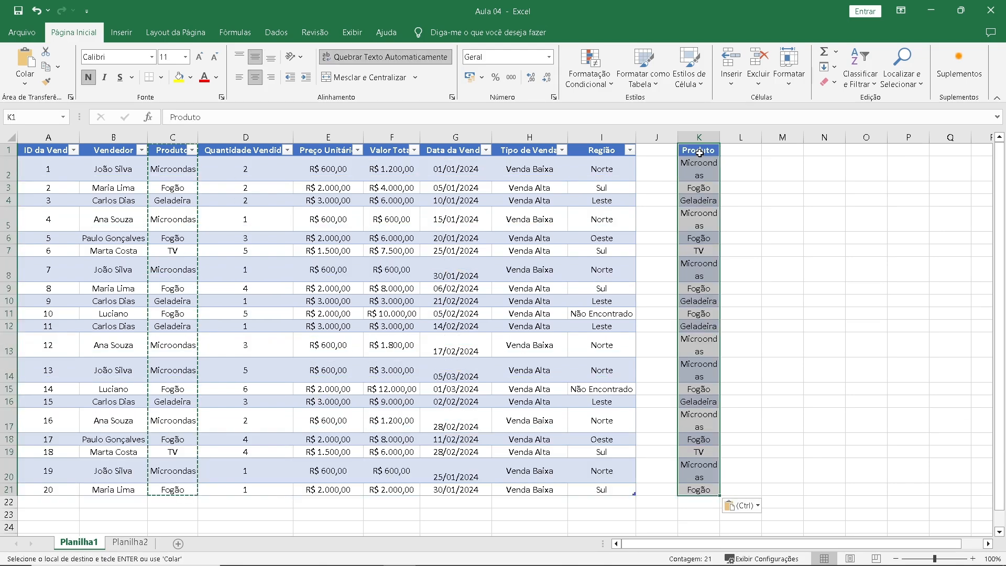
drag(719, 137, 733, 138)
click(725, 160)
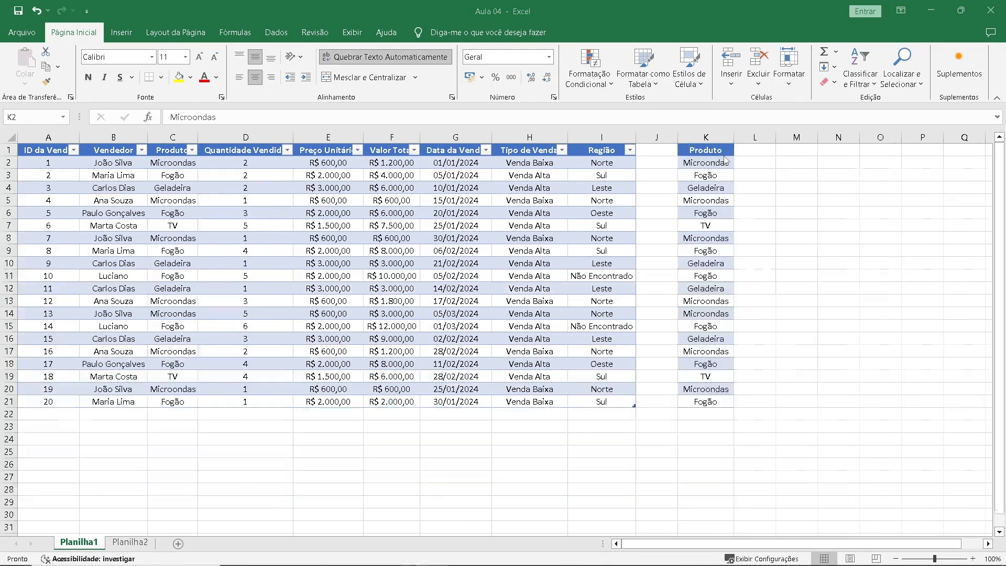
Remove the duplicate values from the copied Produto list in K1:K21, treating the first row as a header.
click(722, 163)
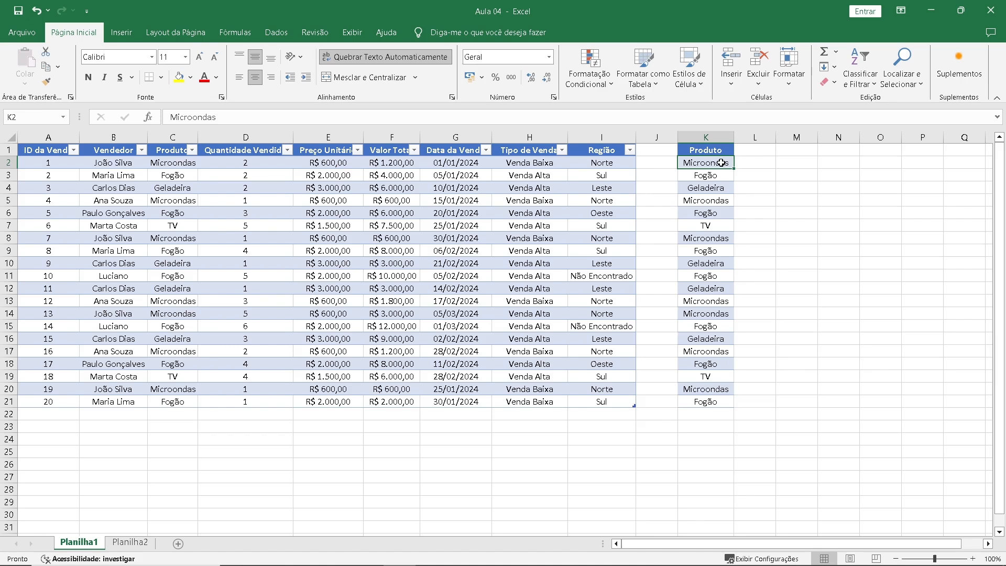
drag(718, 161, 704, 401)
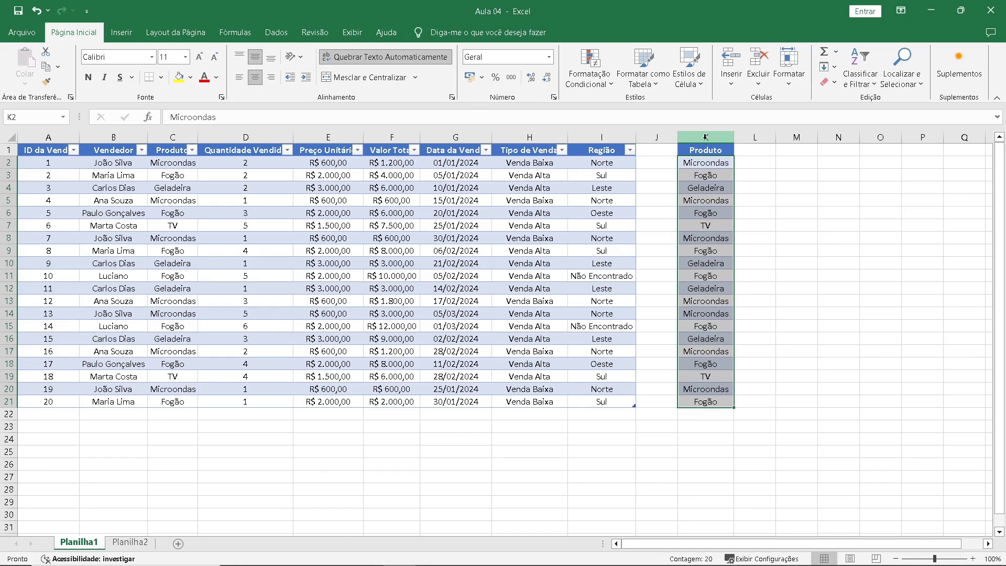
drag(706, 150, 705, 399)
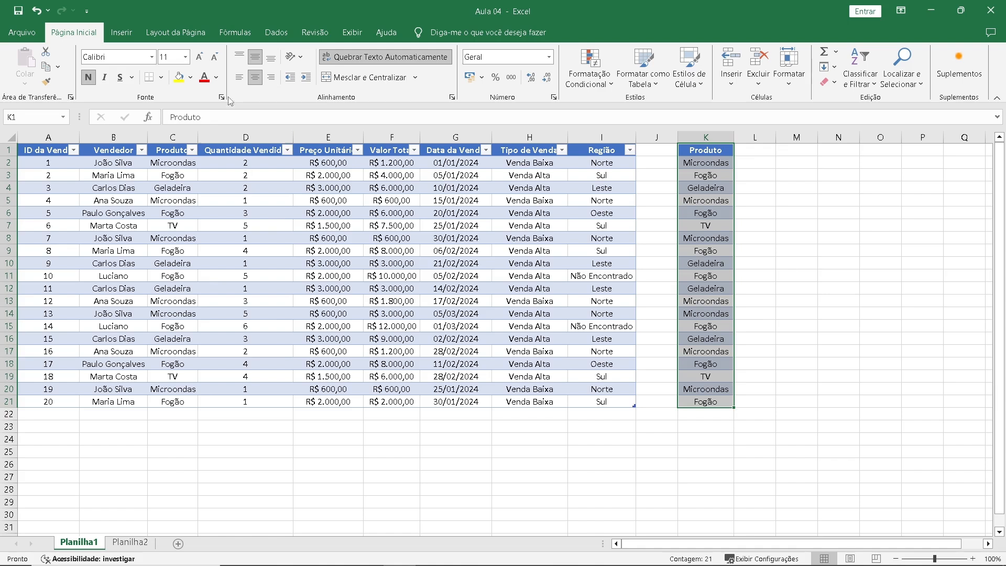
click(275, 35)
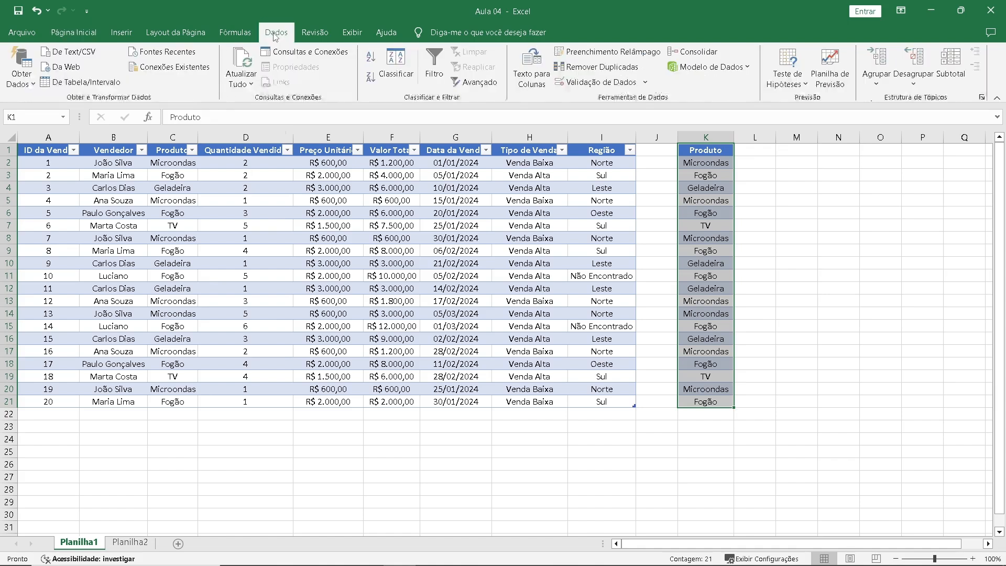
click(601, 68)
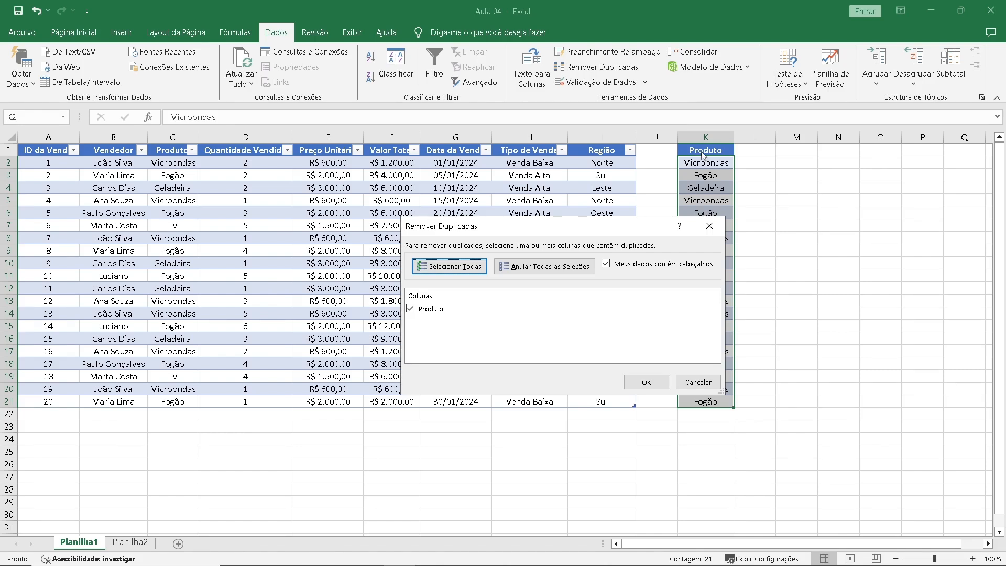
click(643, 383)
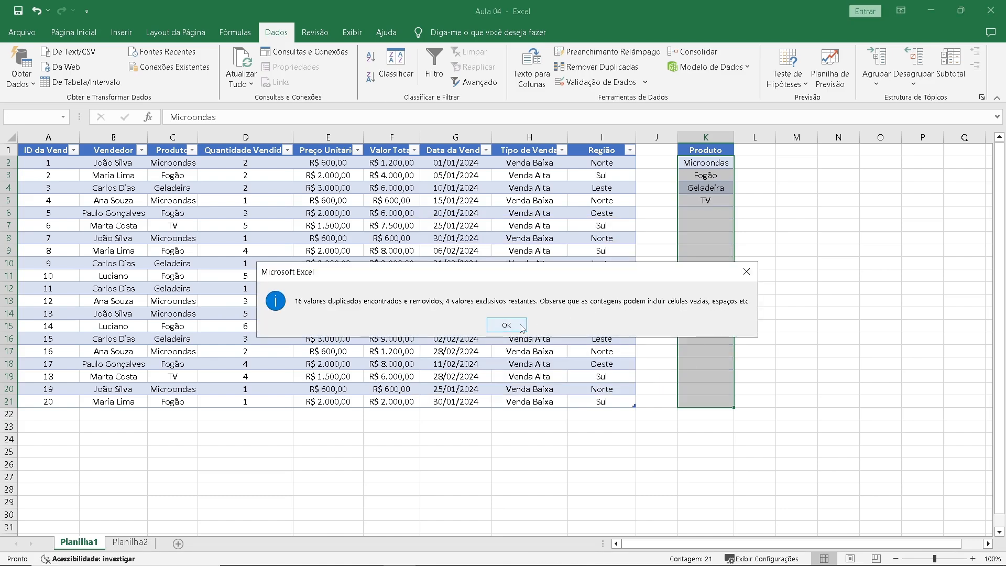
drag(491, 279, 503, 257)
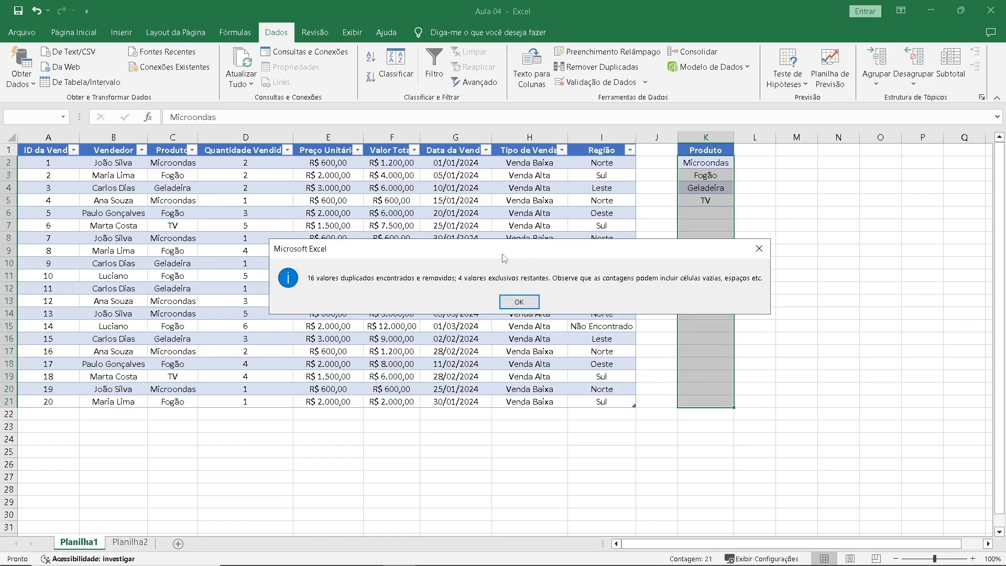
click(518, 302)
Enter a CONT.SE formula in L2 that counts the product in K2 within the table's Produto column, Tabela3[Produto].
click(754, 150)
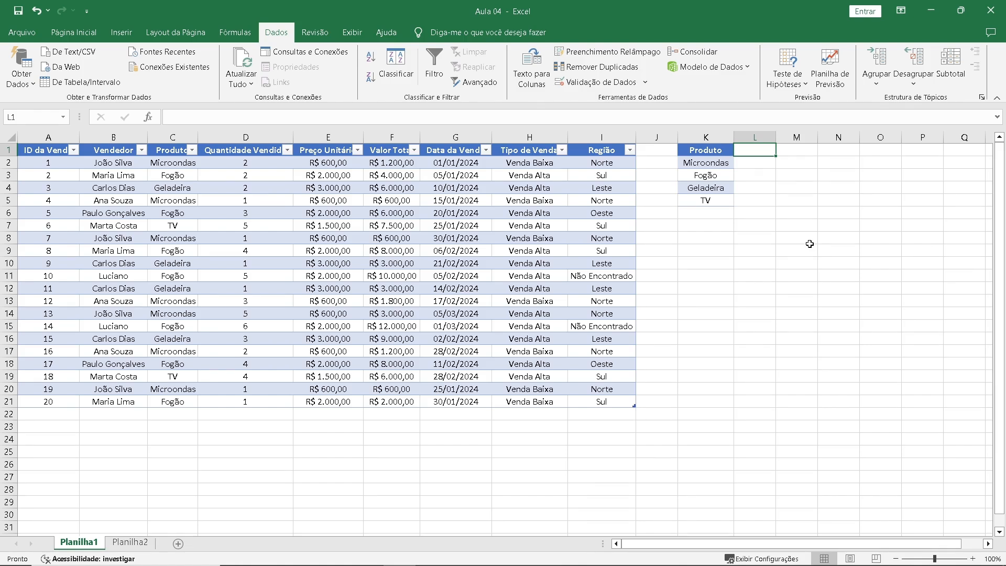
click(748, 165)
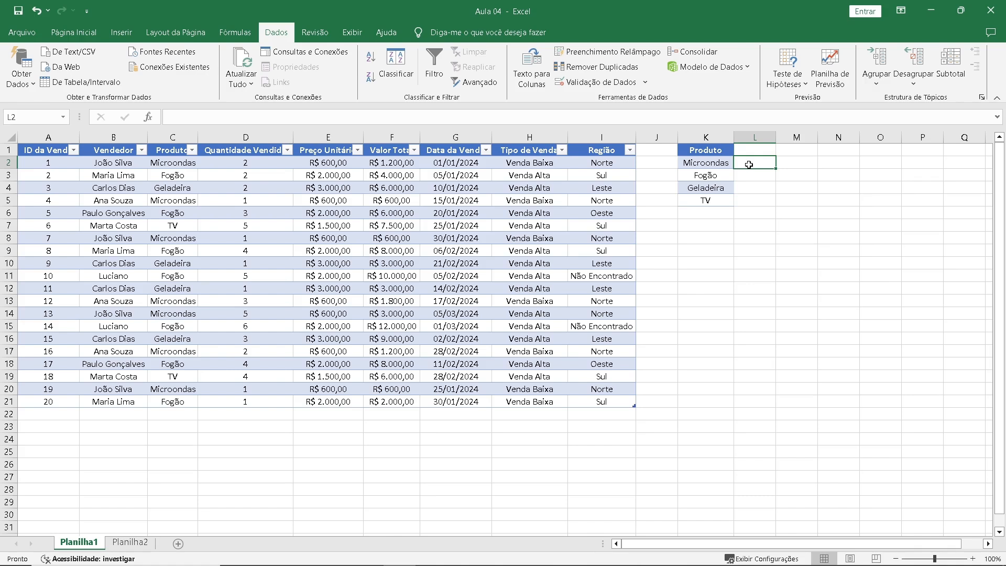
text(=)
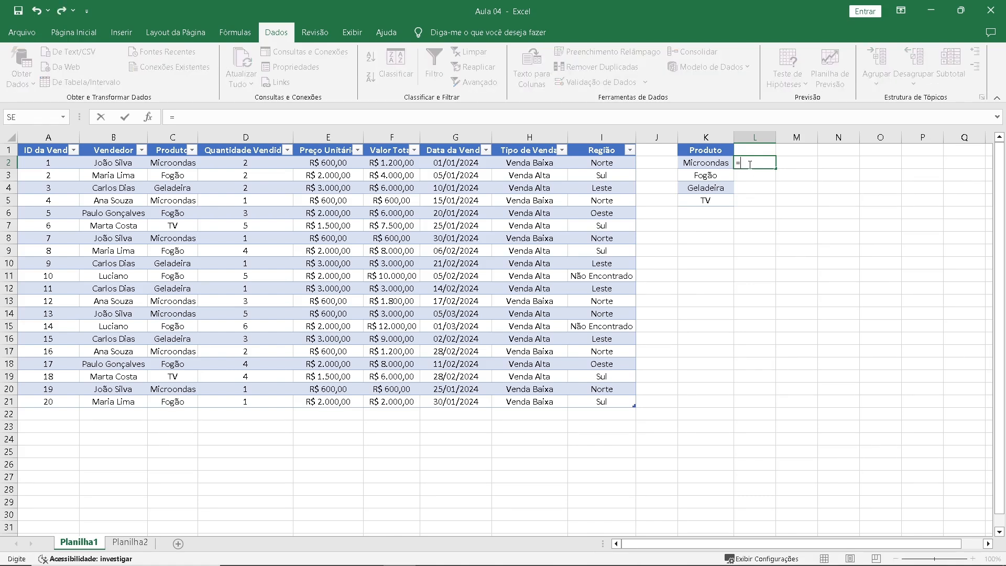
text(con)
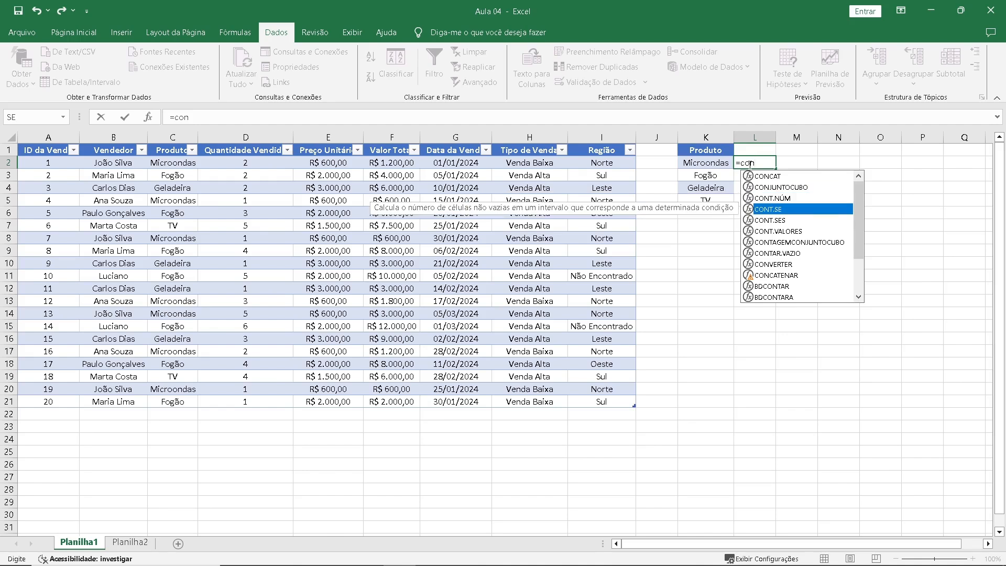
key(Tab)
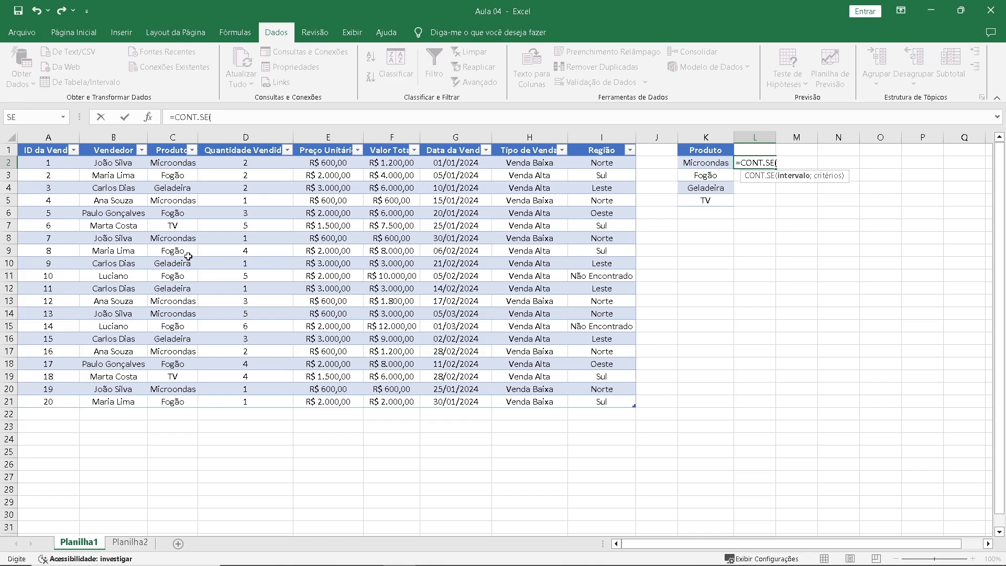
click(172, 164)
drag(172, 164, 172, 403)
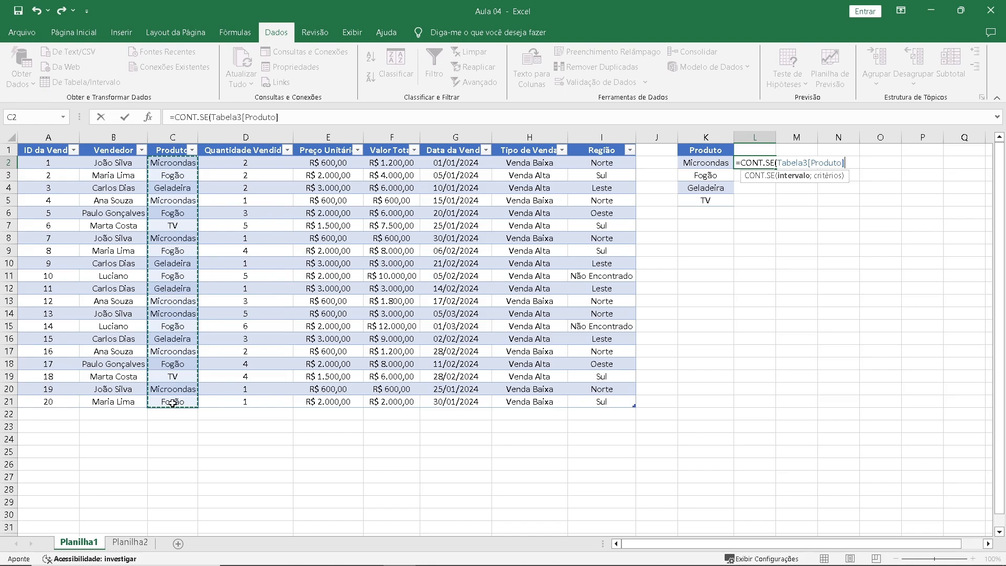
text(;)
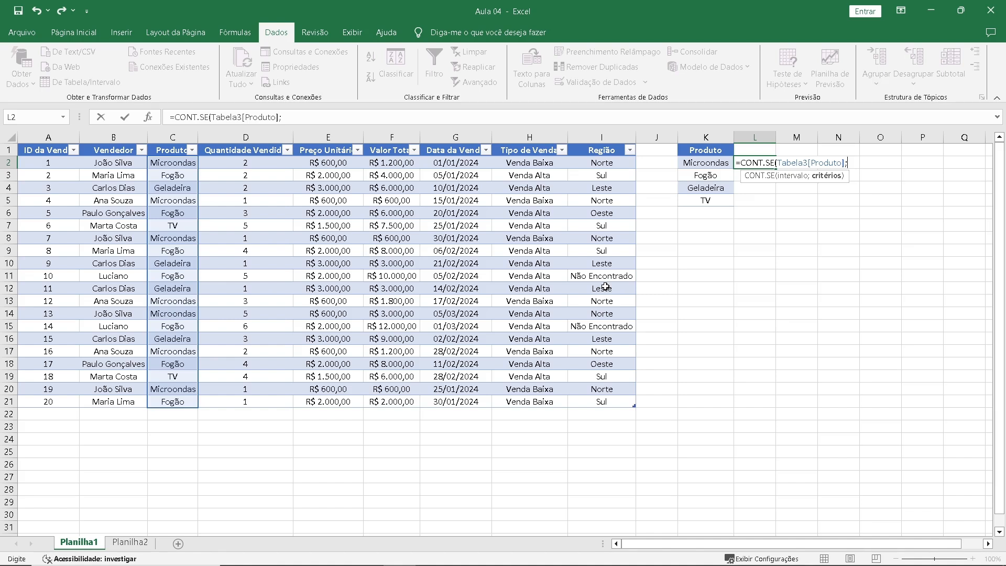
click(702, 164)
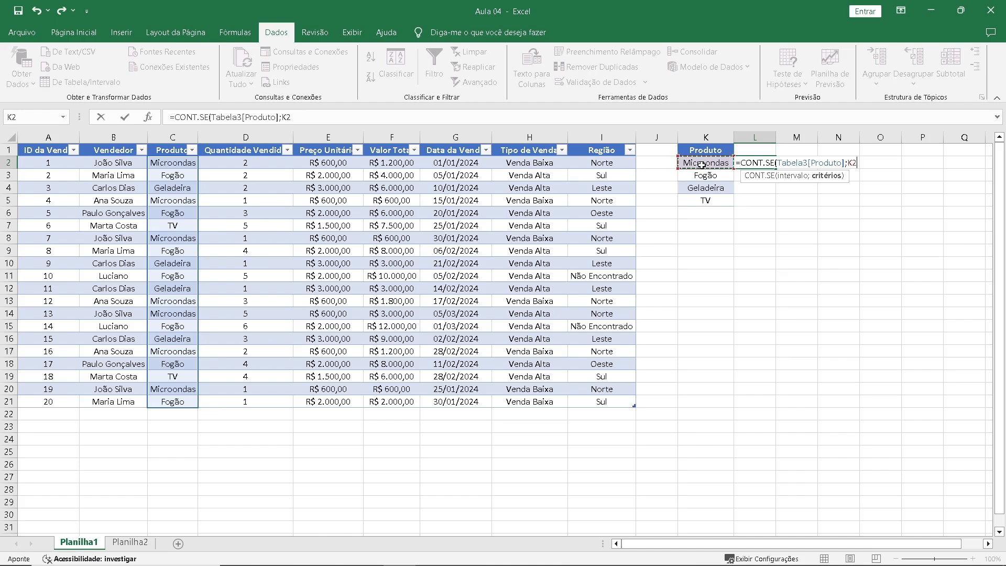
key(Return)
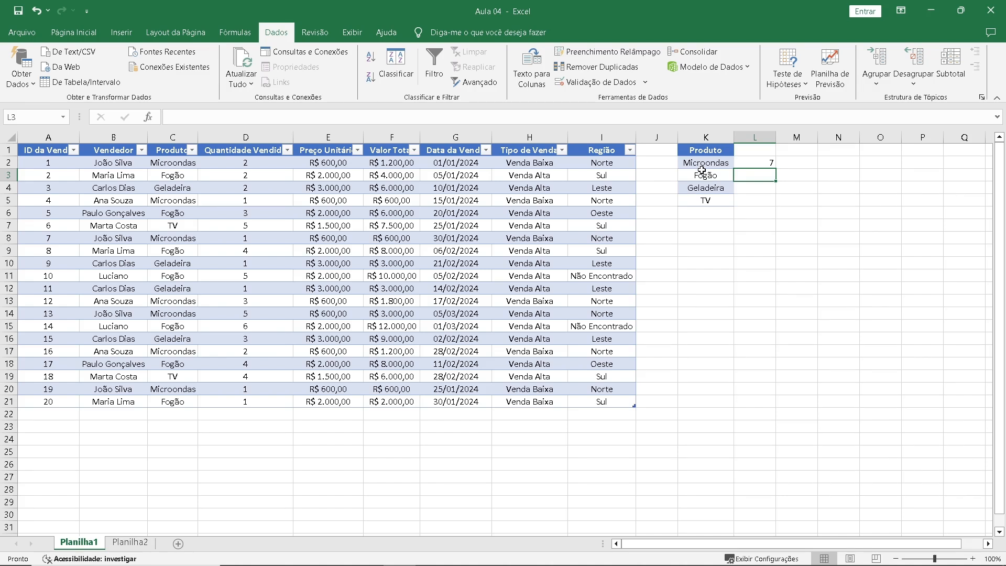
Fill the CONT.SE formula from L2 down to L5 and check the formula in each filled cell.
key(ctrl+z)
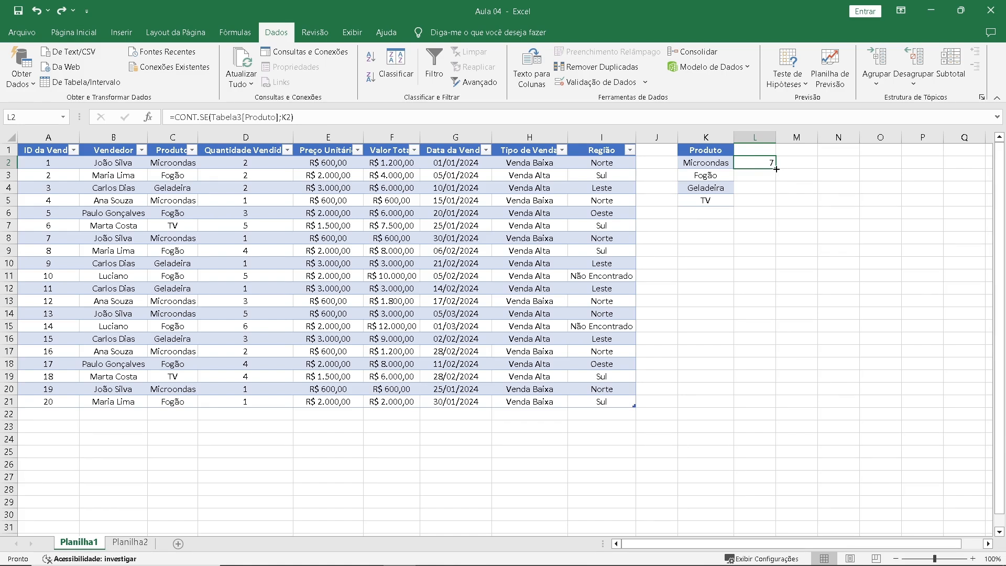
drag(775, 169, 775, 203)
click(747, 180)
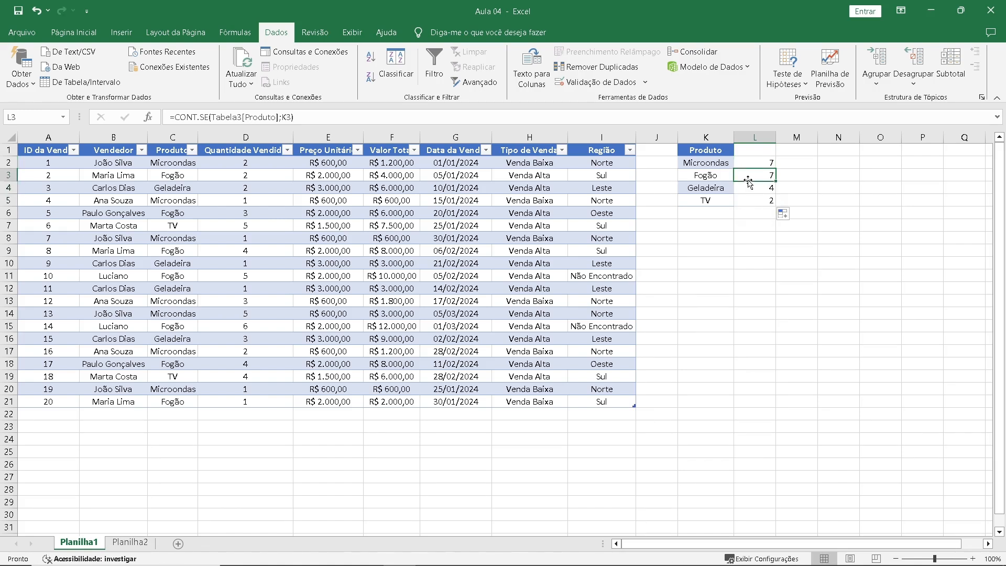
click(757, 187)
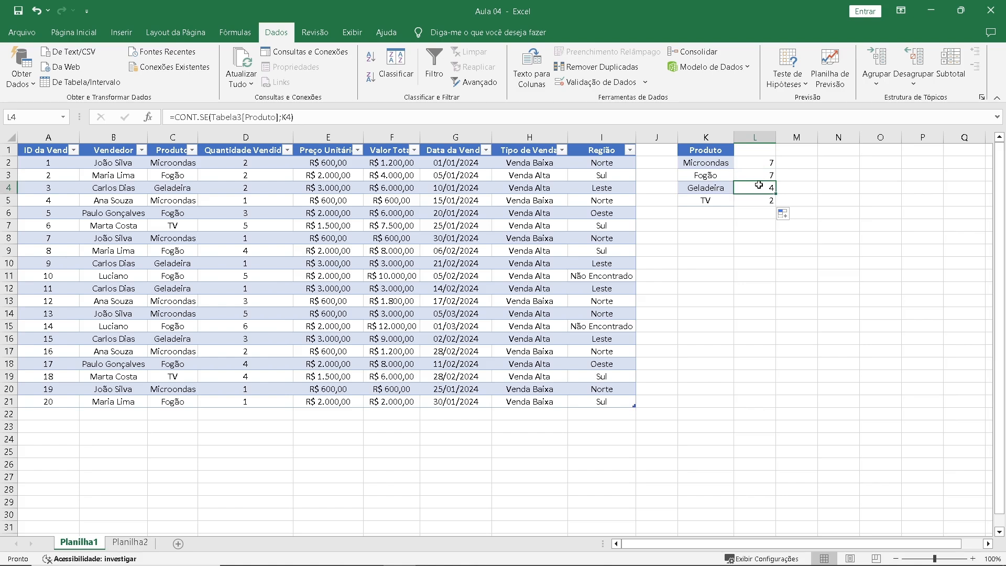
click(761, 164)
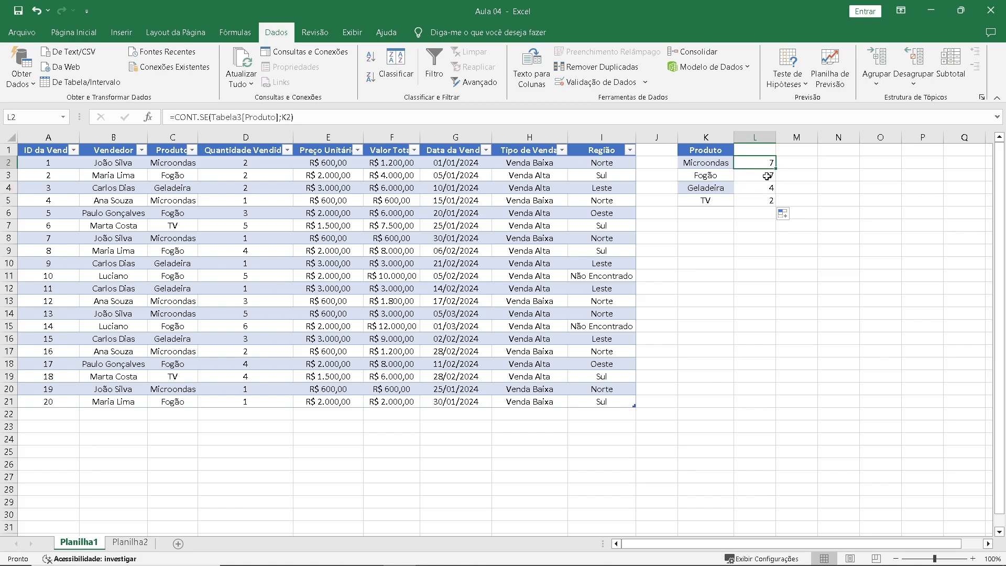
click(767, 176)
click(763, 189)
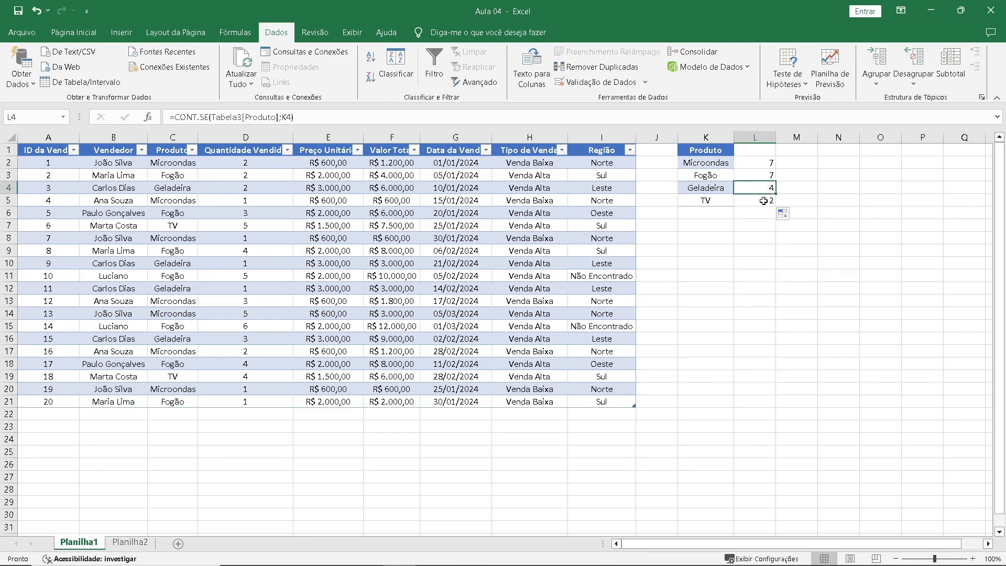
click(763, 200)
Copy the product list K1:K5 to K8 and enter the heading "Quantidade" in L1.
click(708, 151)
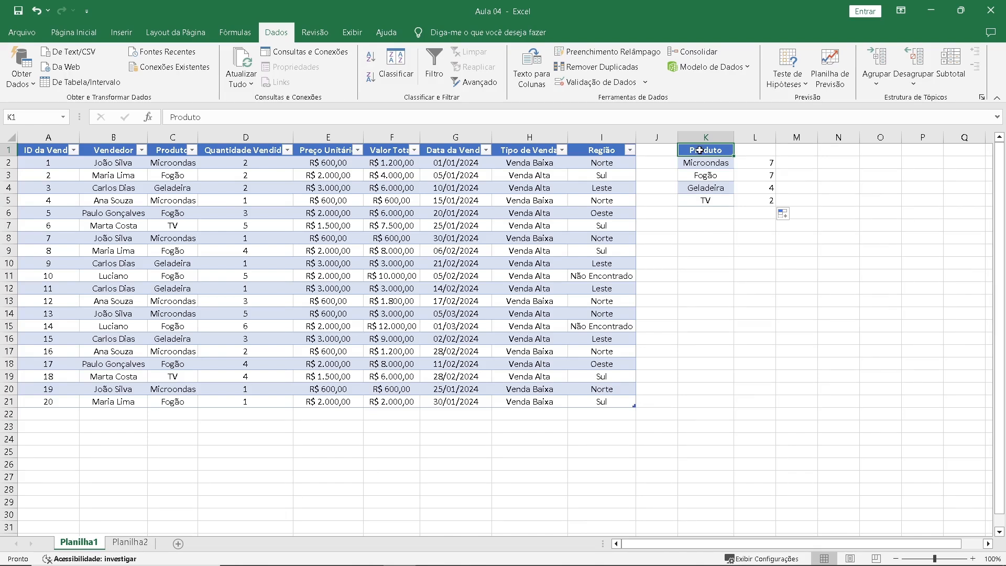
drag(702, 151, 710, 198)
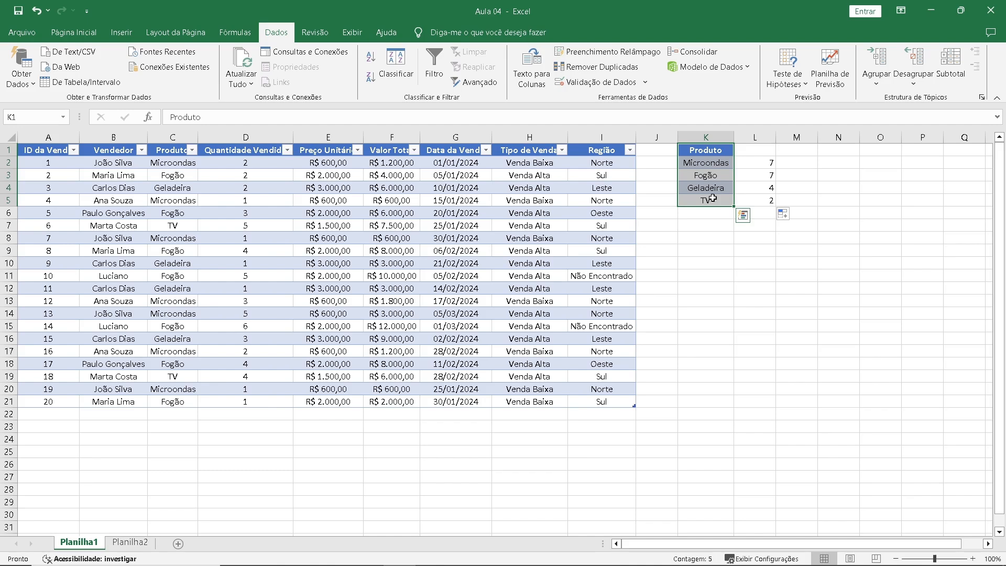
key(ctrl+c)
click(709, 240)
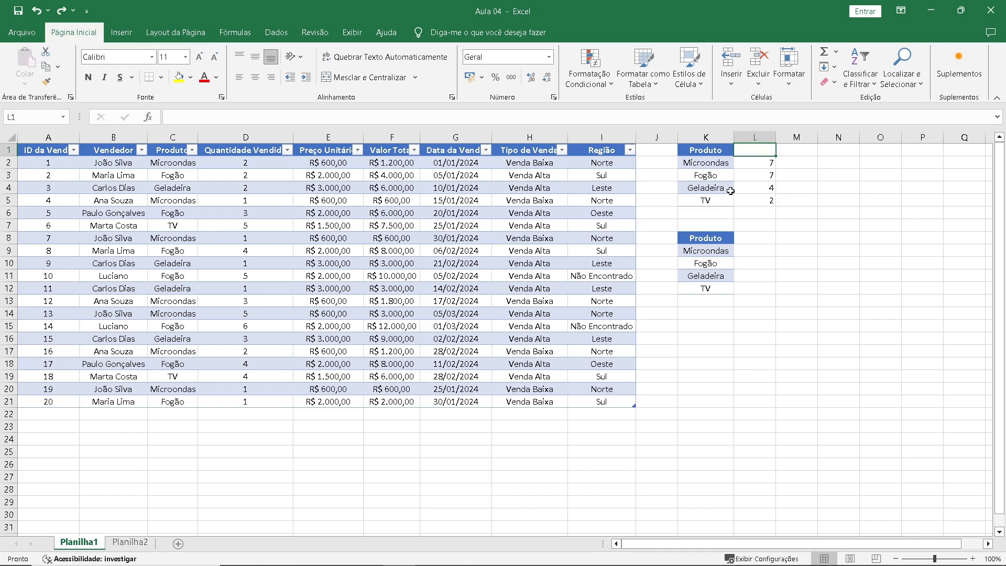
text(Quantidade)
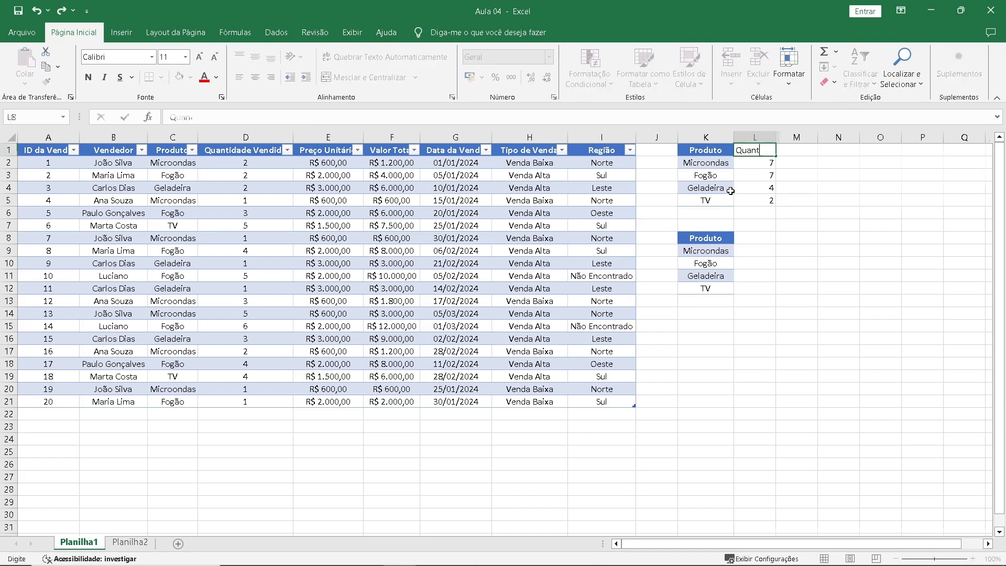
Enter the region headings Norte, Sul, Leste and Oeste in cells L8 to O8 beside the second product list.
click(751, 239)
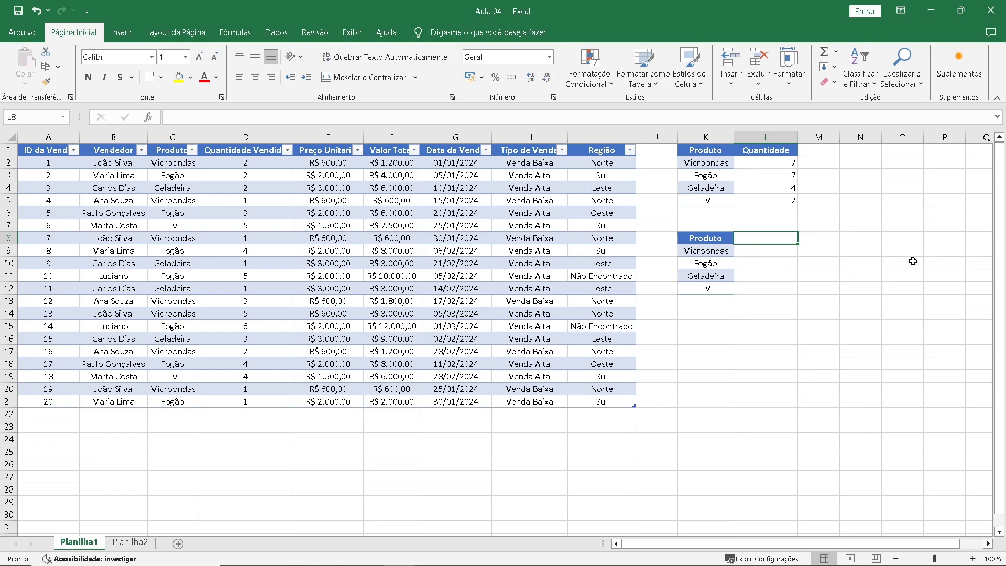
text(Norte)
key(Return)
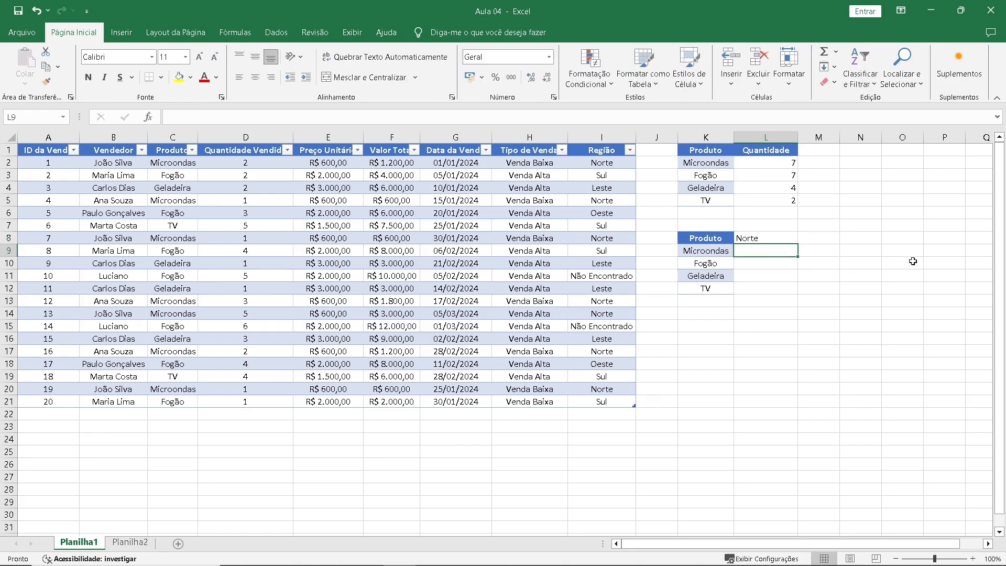
key(Up)
key(Right)
text(Sul)
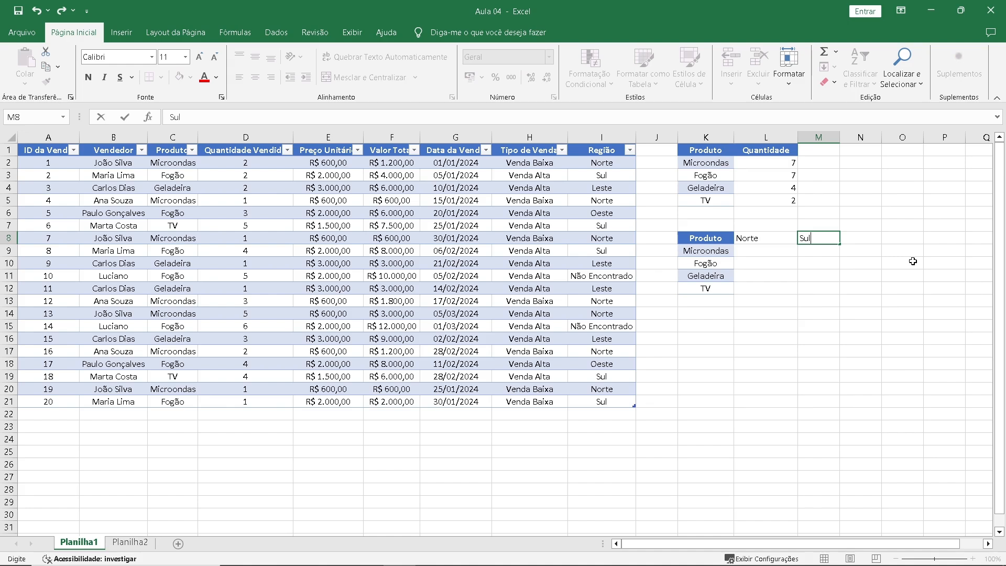
key(Return)
key(Up)
key(Right)
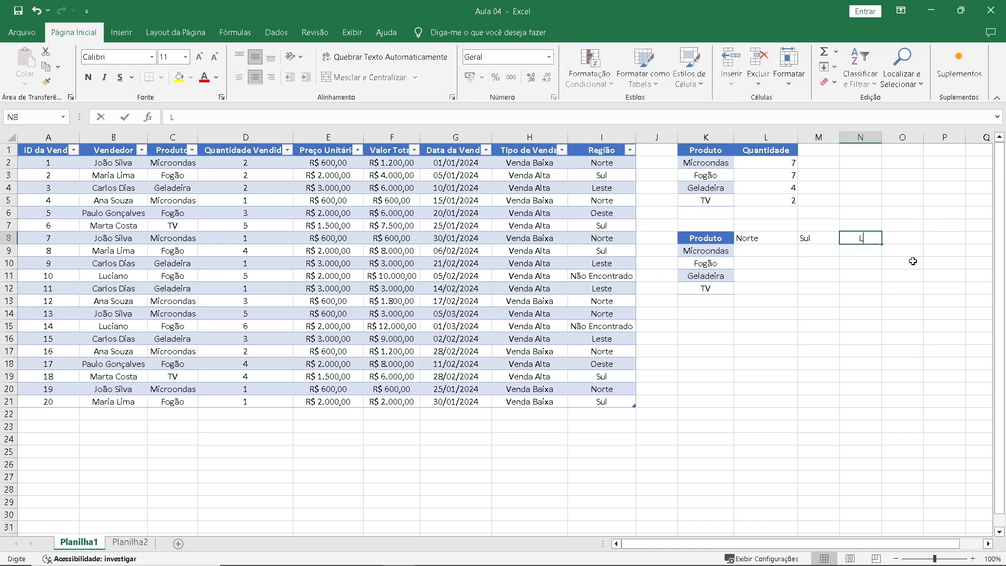
text(Leste)
key(Return)
key(Up)
key(Right)
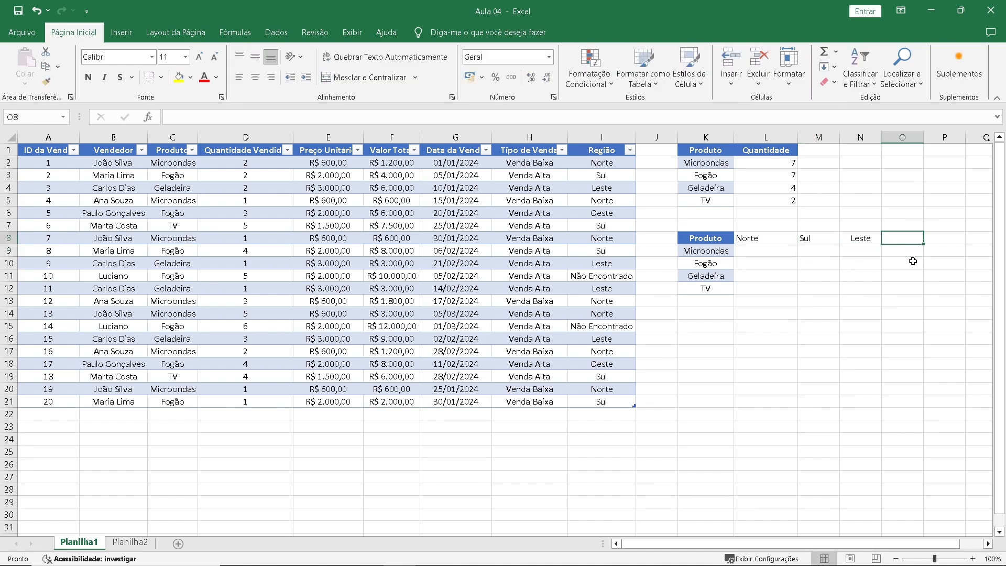
text(Oeste)
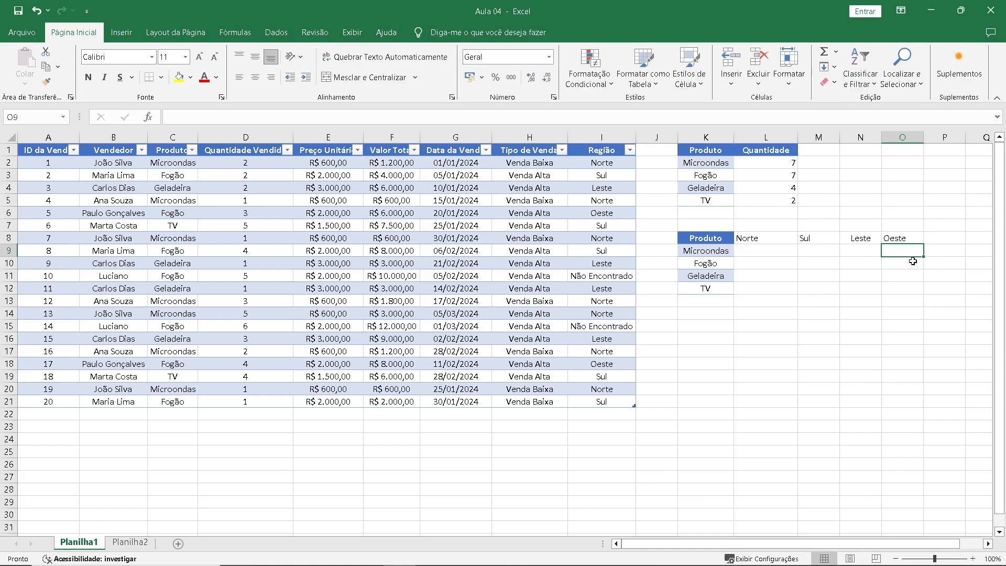
click(723, 251)
click(760, 248)
click(822, 247)
click(872, 247)
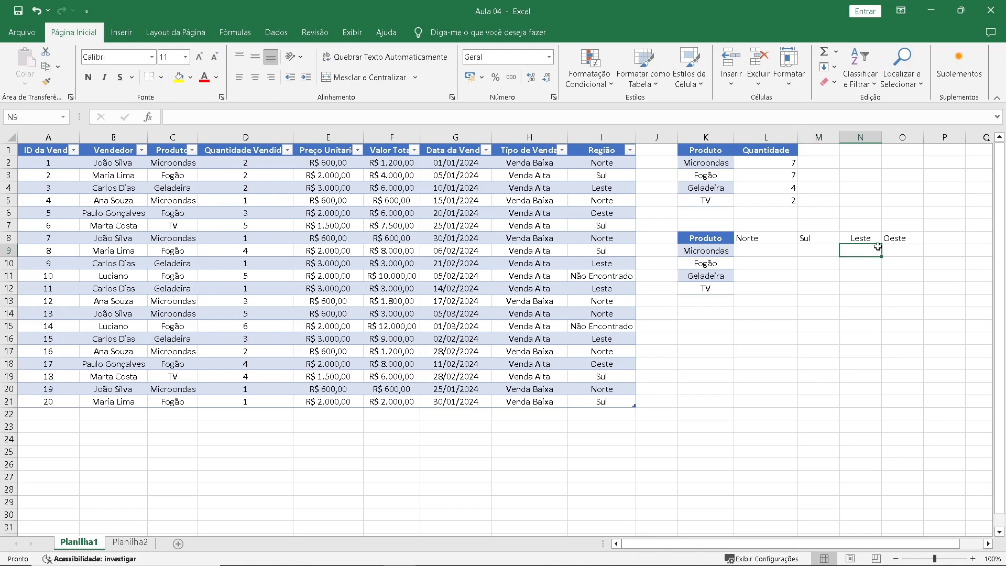
click(891, 246)
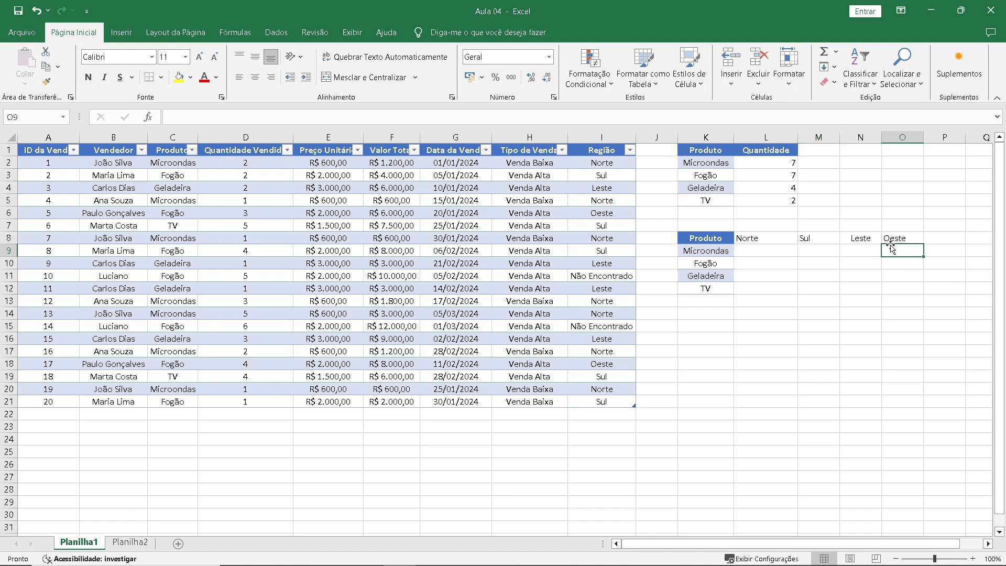
Copy the header formatting of K8 onto the region headings in L8:O8.
click(706, 237)
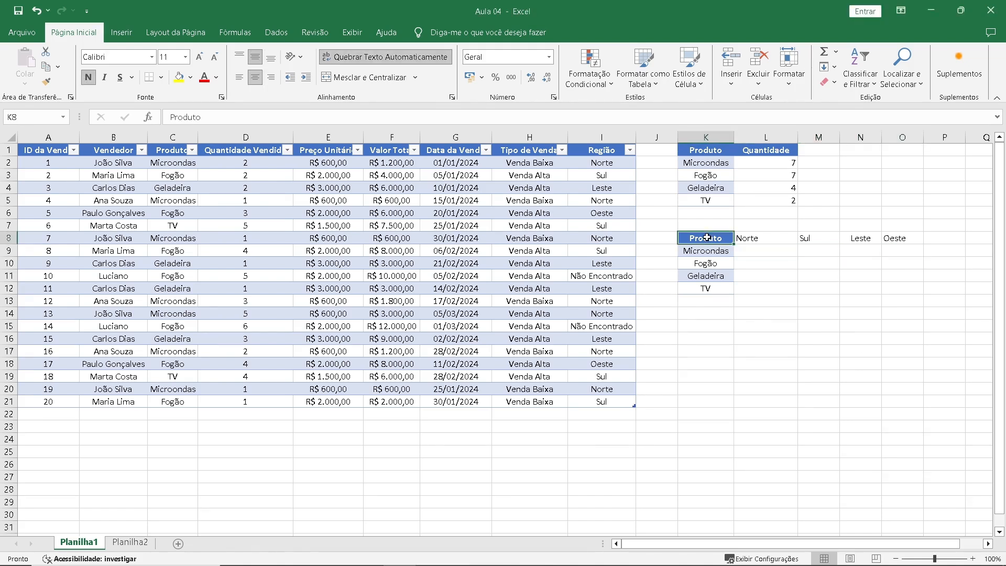
click(46, 81)
drag(765, 238, 896, 238)
click(809, 262)
Clear the cell formats from K2:L5 and from the second product list in K9:K12, keeping the contents.
drag(709, 163, 786, 201)
click(190, 77)
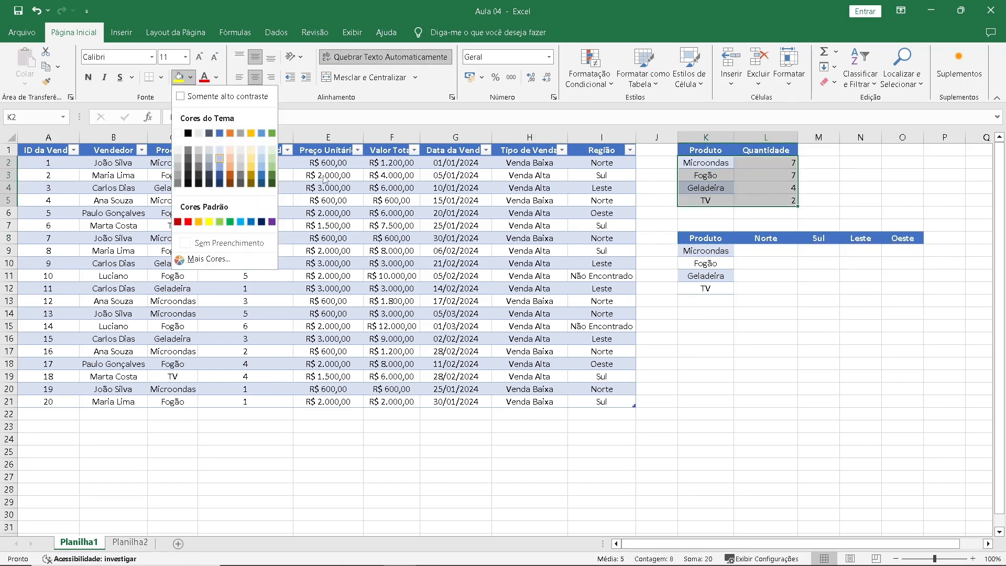
click(829, 82)
click(859, 115)
drag(706, 250, 705, 288)
click(832, 84)
click(859, 114)
click(818, 276)
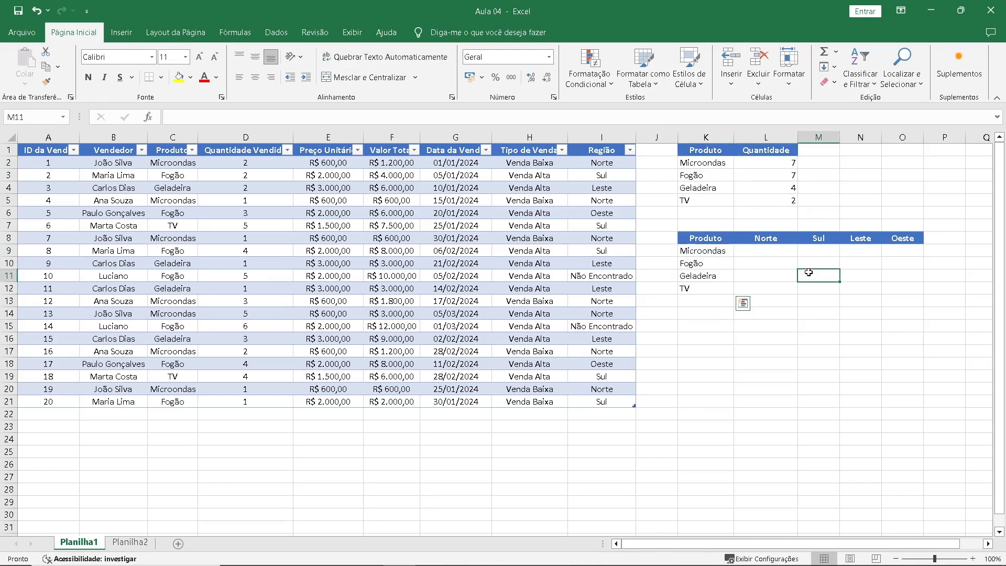
Hide the filter buttons in the header row of the sales table.
click(590, 150)
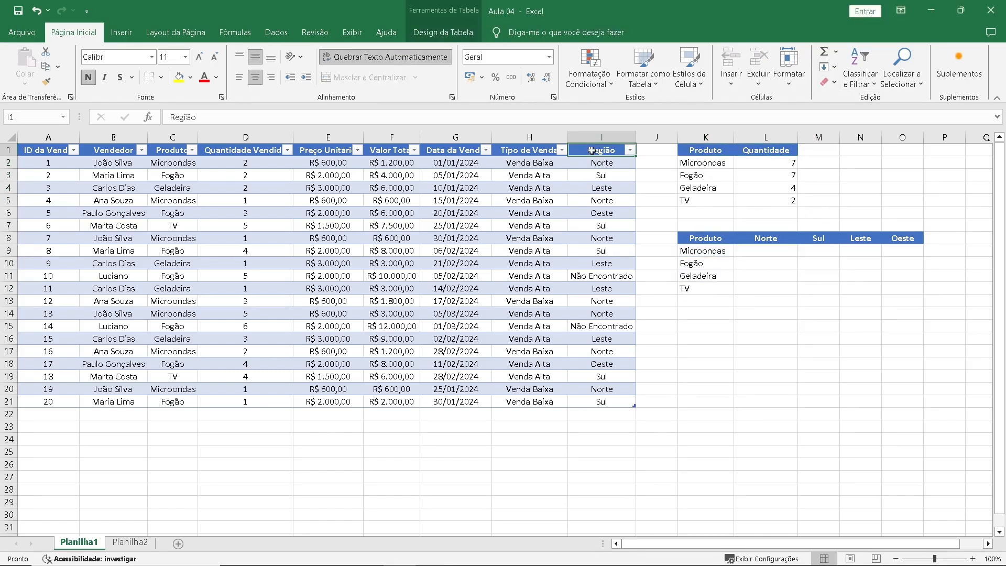
click(442, 32)
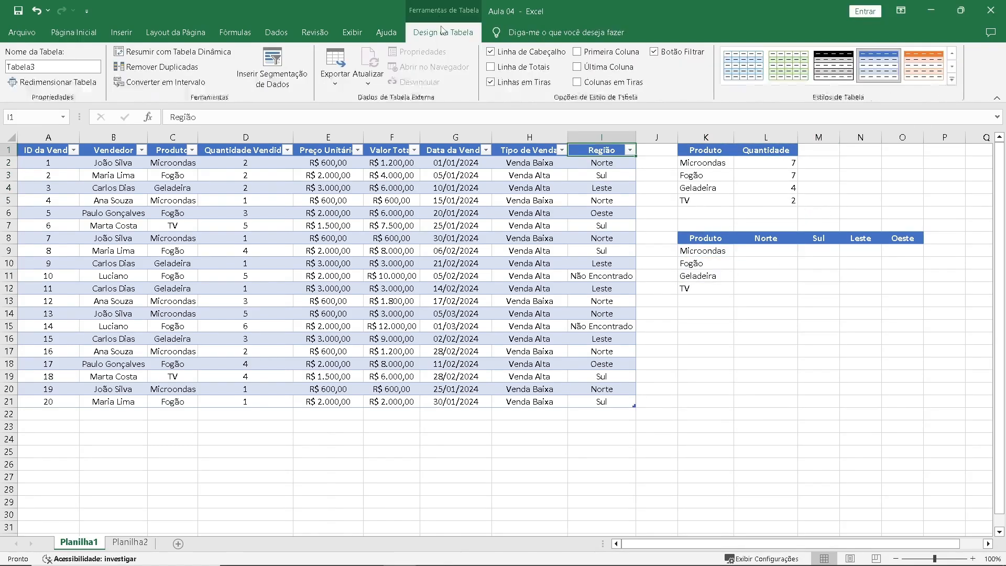
click(653, 52)
Start a CONT.SES function in L9 with the table's Produto column as first criteria range and K9 as its criterion.
click(754, 251)
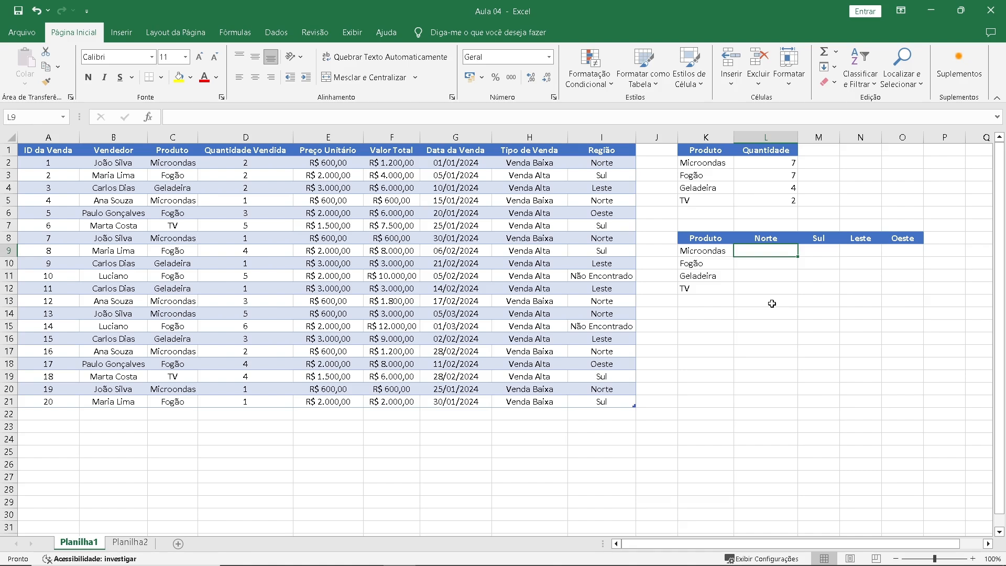
text(=)
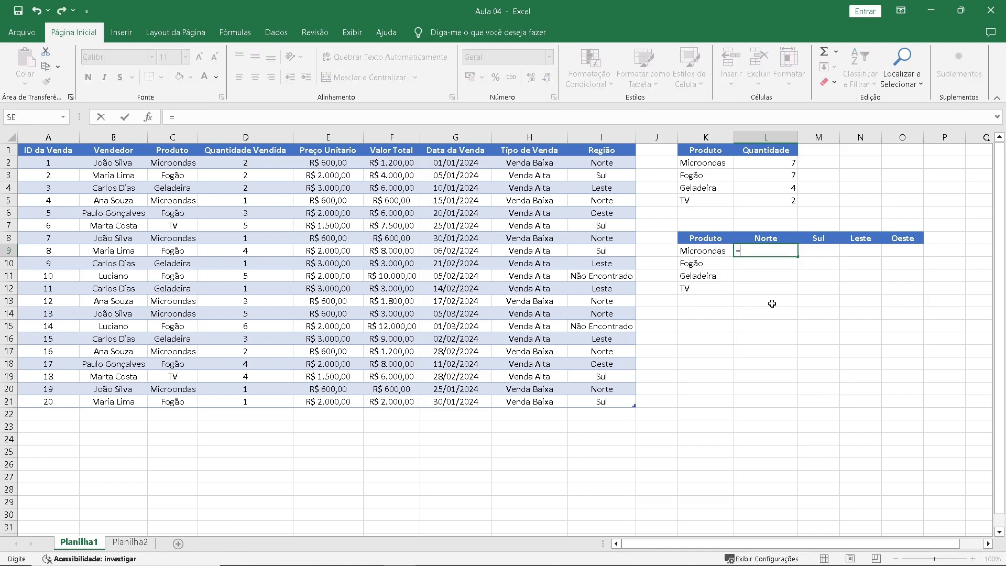
text(con)
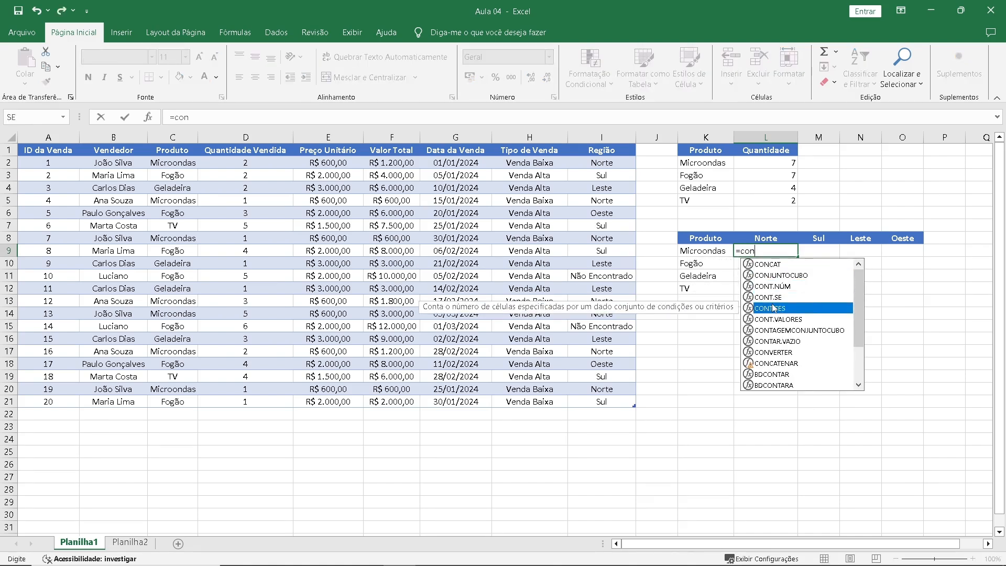
double_click(772, 308)
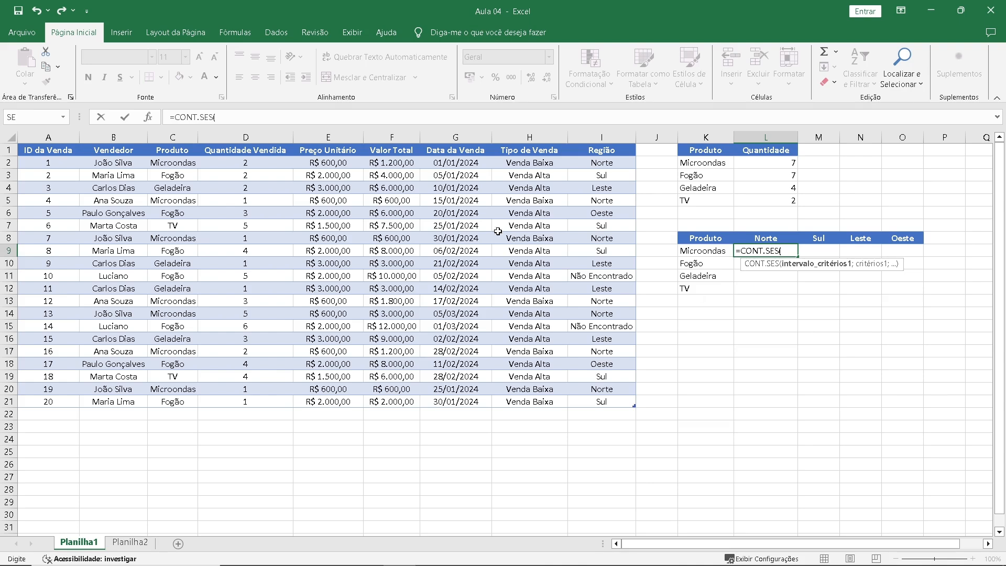
click(148, 118)
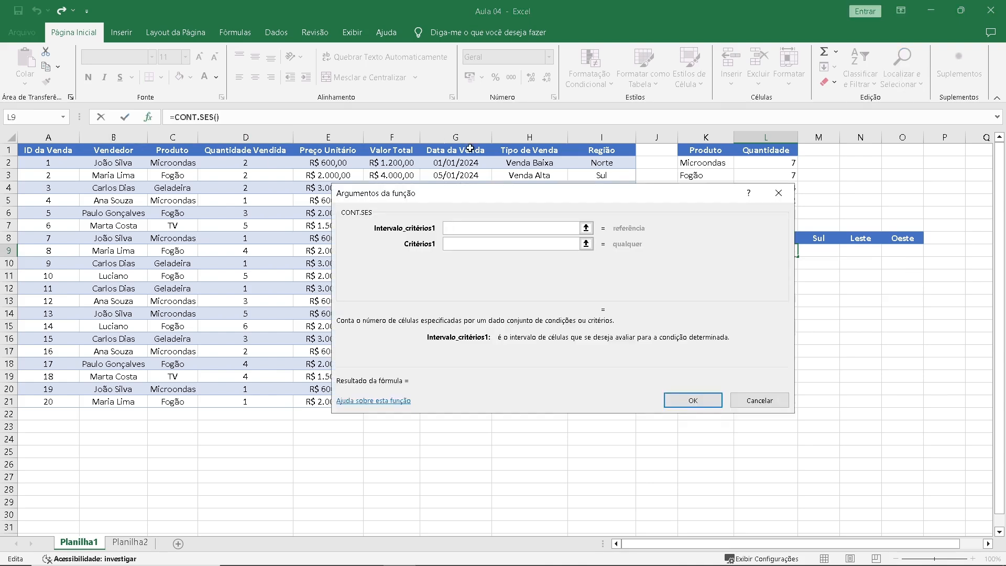
drag(489, 200, 676, 301)
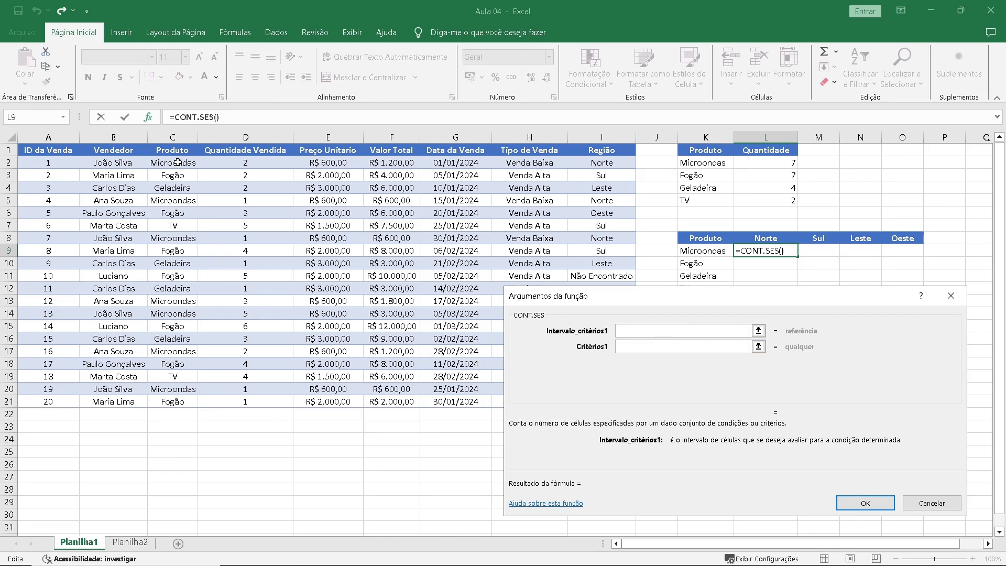
drag(178, 162, 168, 397)
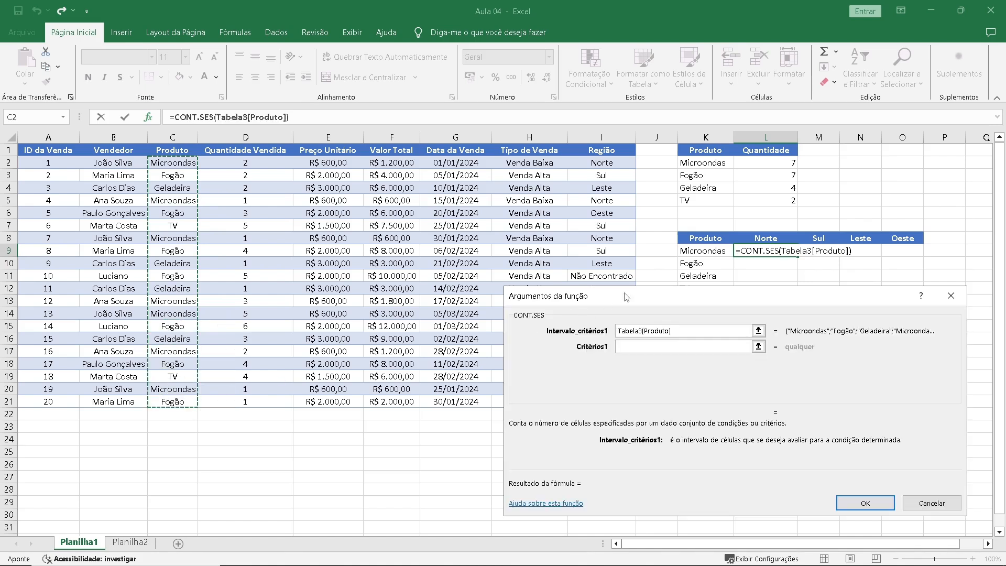
click(674, 346)
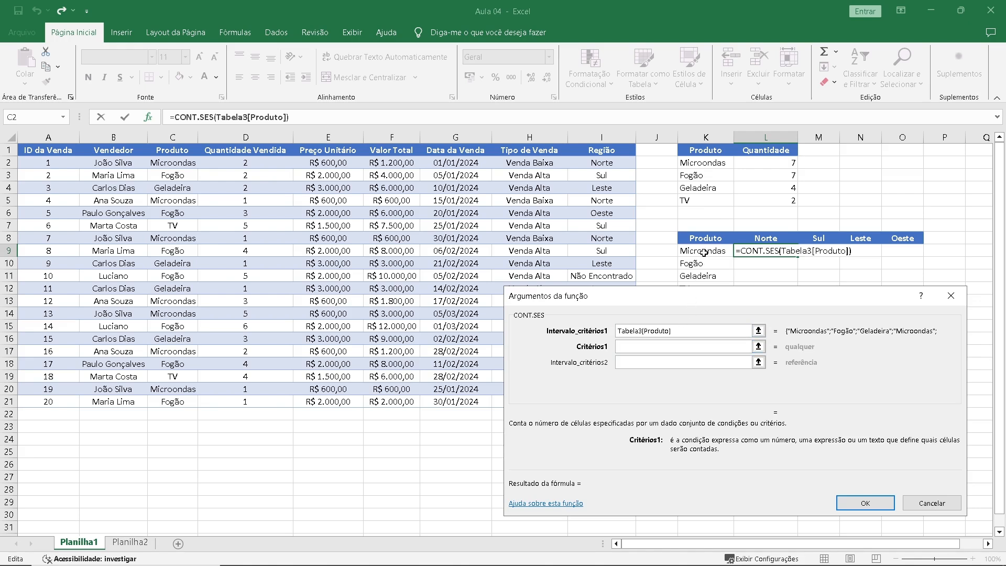
click(703, 253)
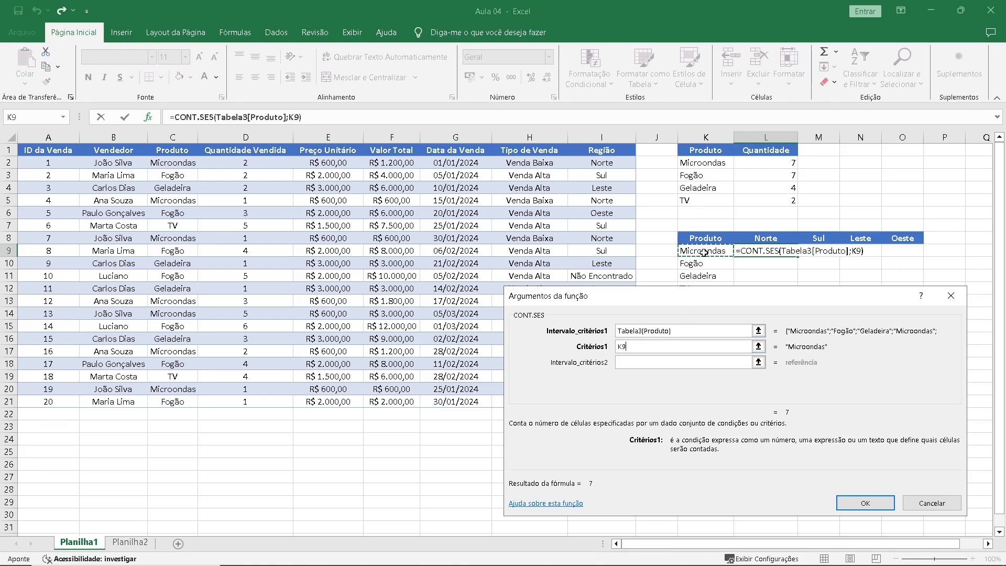
Add the Região column as second criteria range with L8 as its criterion and complete the CONT.SES formula in L9.
click(641, 361)
click(600, 163)
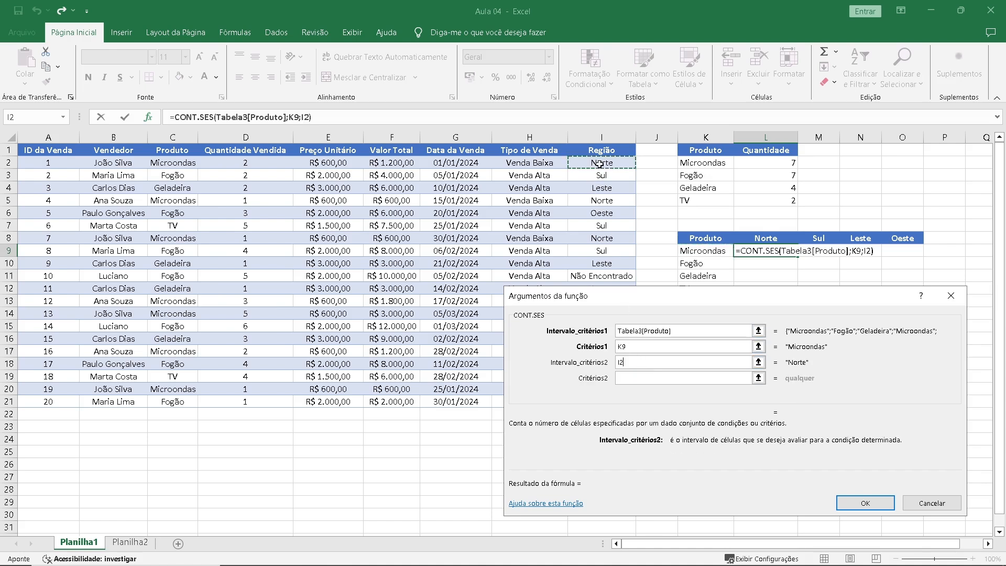
drag(600, 163, 600, 396)
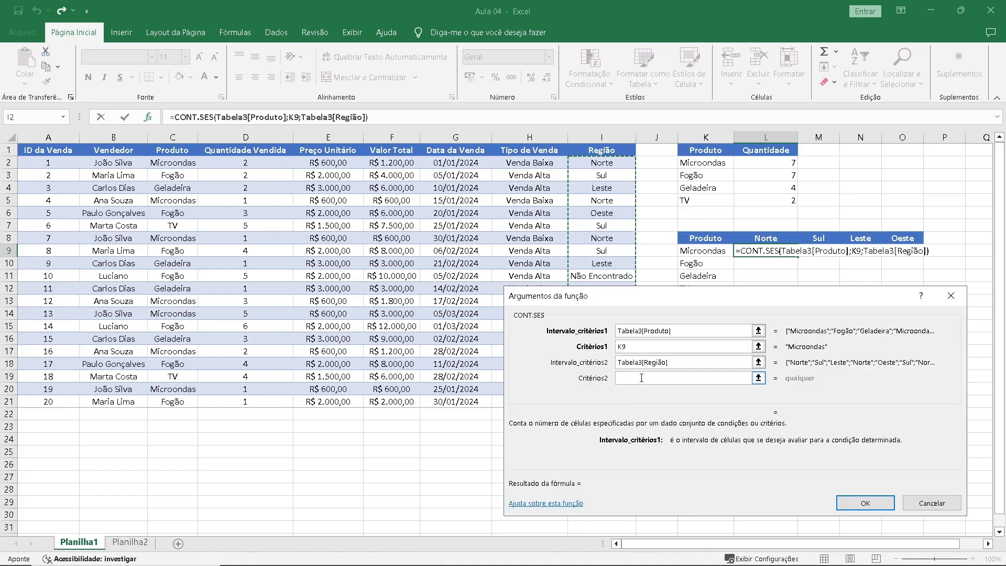
click(641, 378)
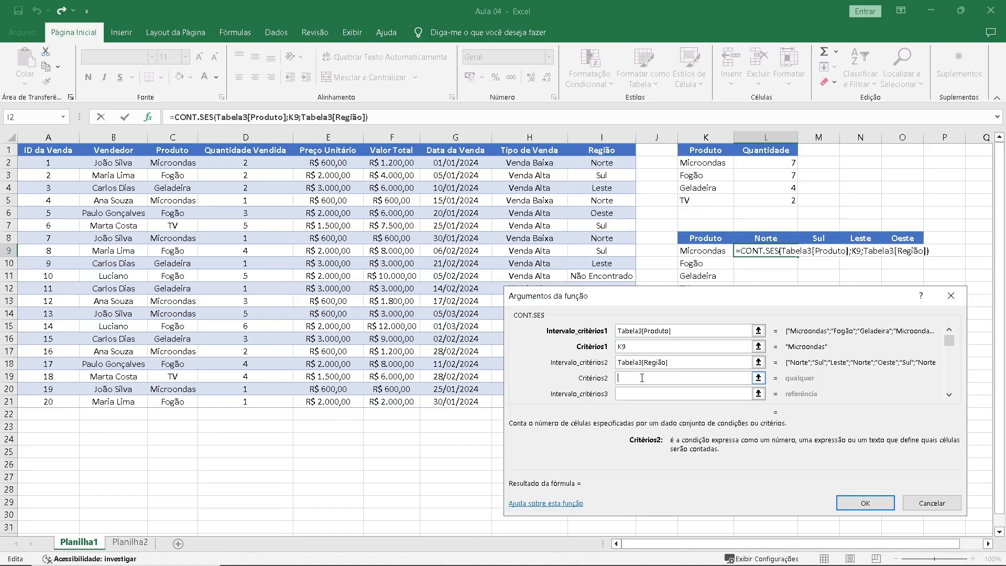
click(770, 239)
click(863, 501)
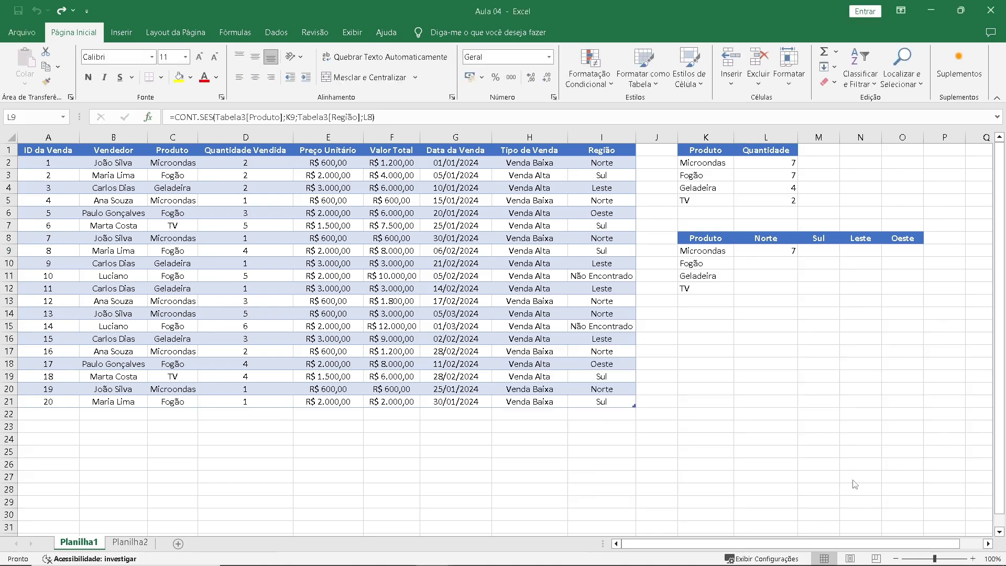
Fill the CONT.SES formula from L9 across the grid L9:O12 and check the references in L10 and M9.
click(767, 251)
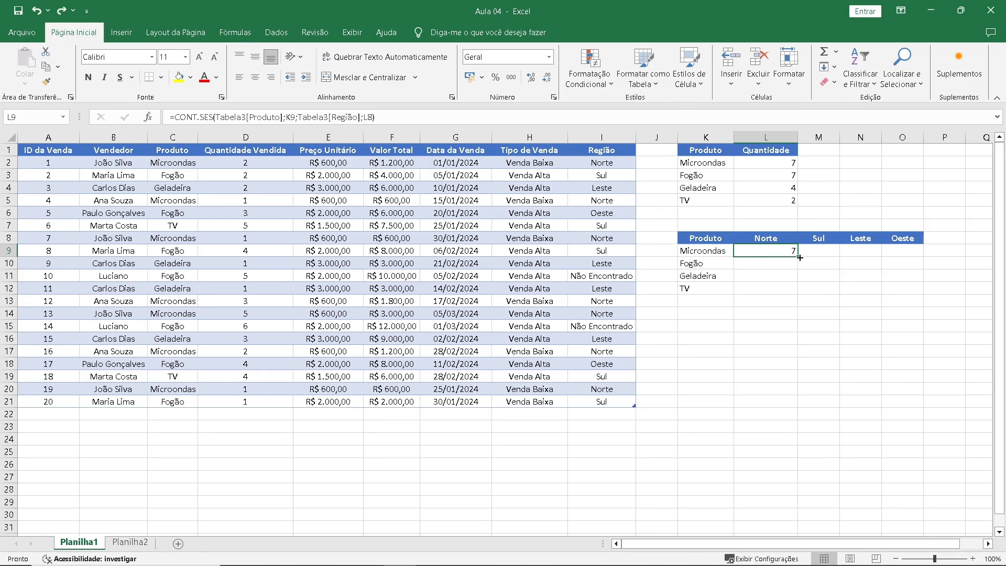
drag(800, 257, 916, 294)
click(791, 262)
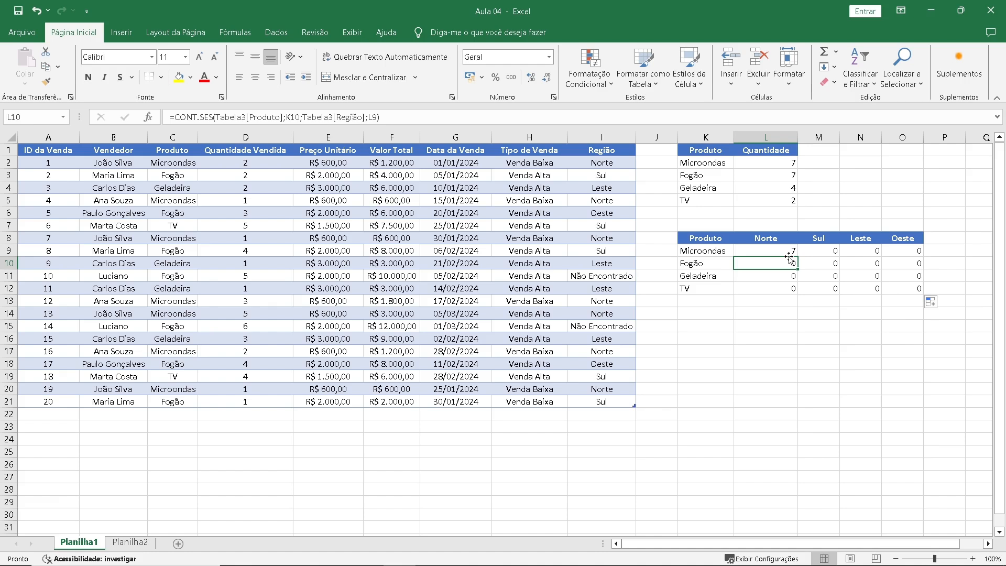
click(813, 252)
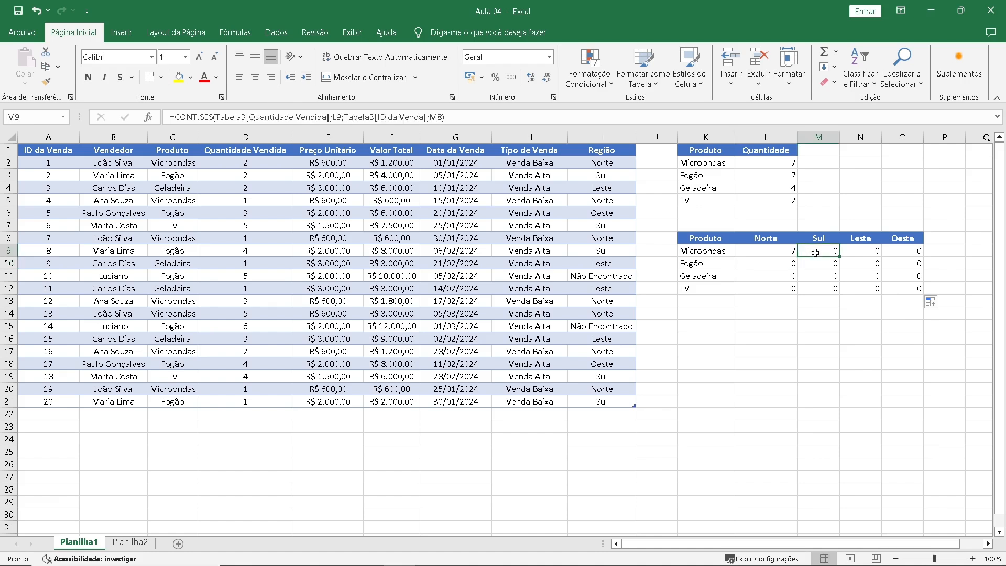
click(476, 116)
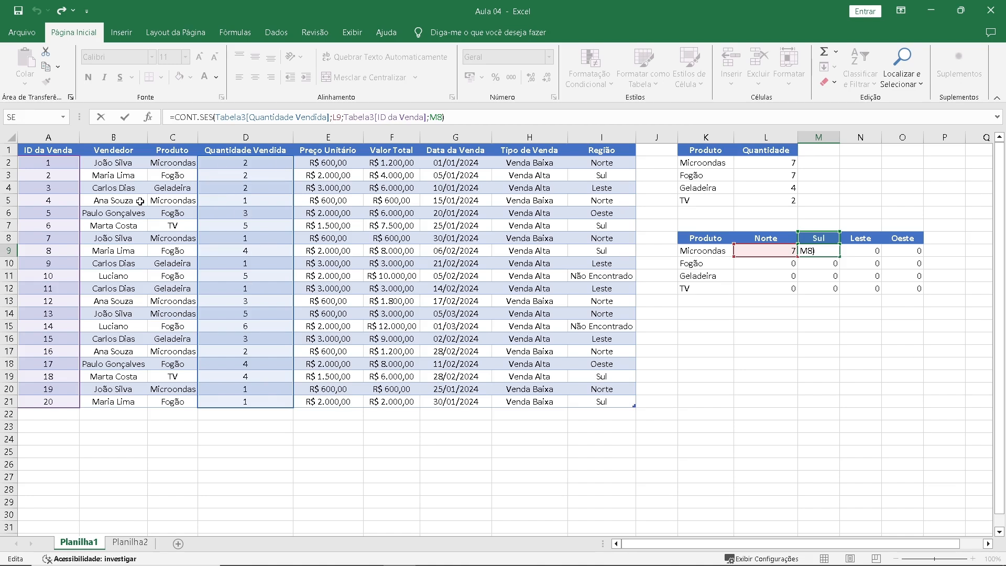
key(Escape)
Replace Tabela3[Produto] in the L9 formula with the absolute range $C$2:$C$21.
click(760, 251)
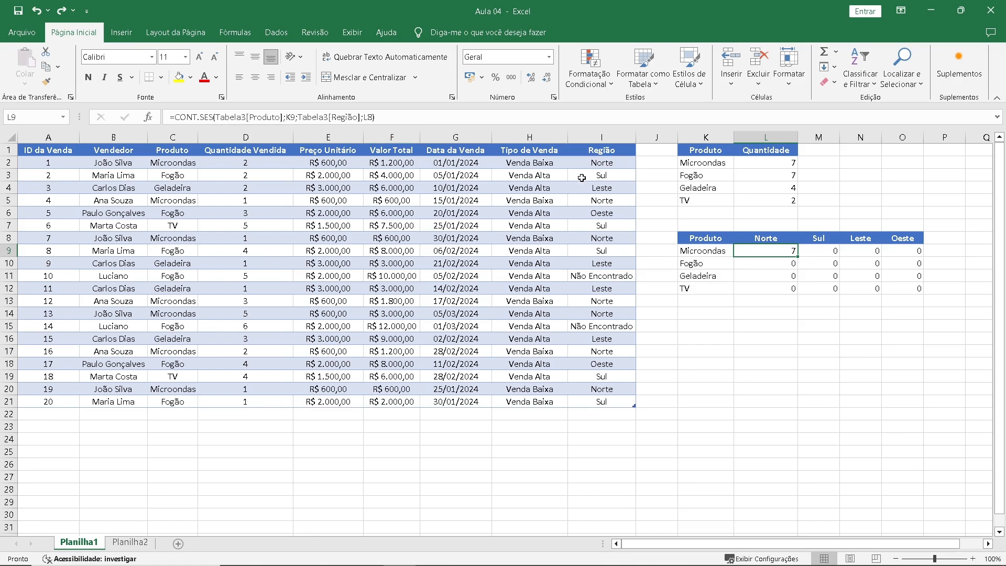
click(505, 123)
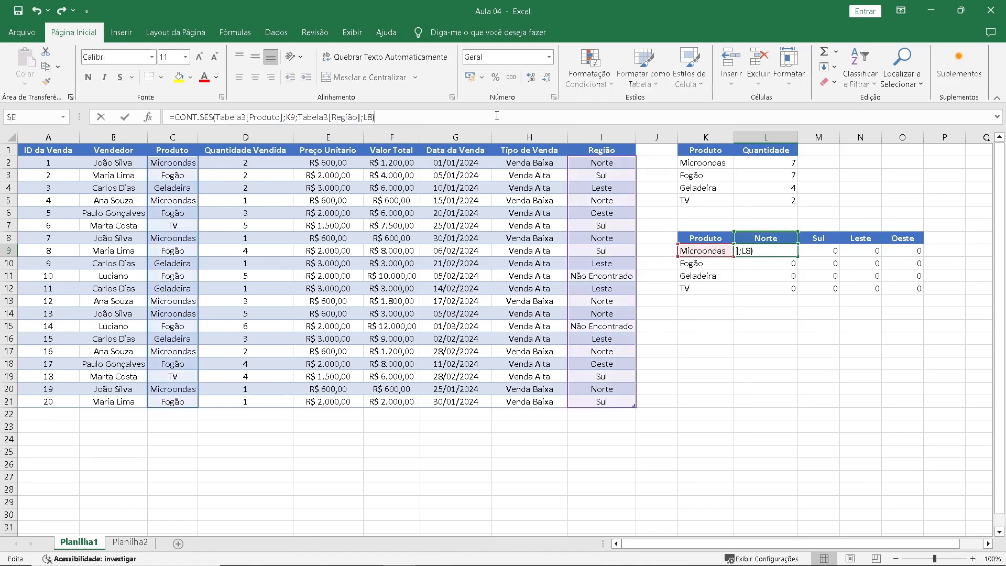
drag(214, 118, 283, 110)
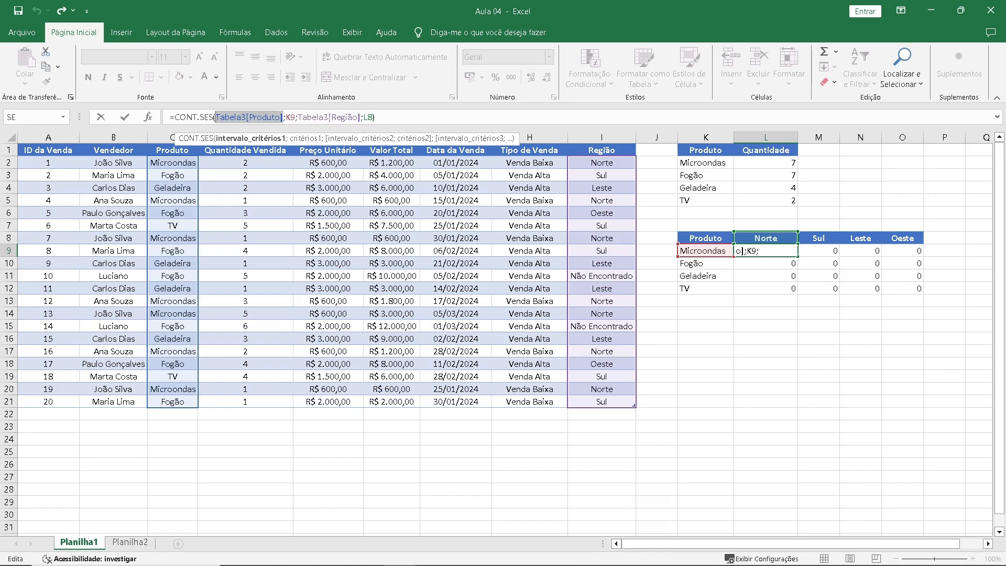
key(BackSpace)
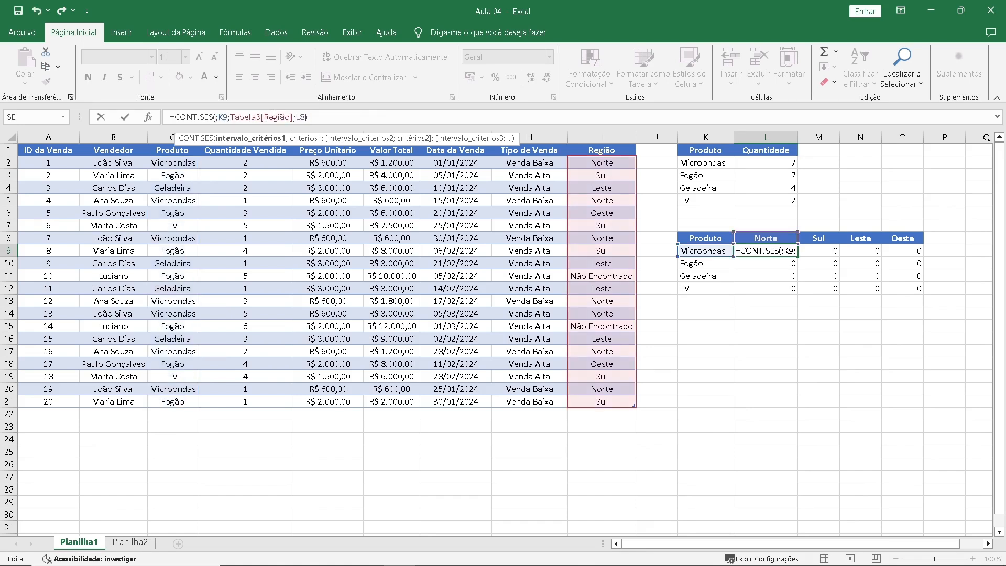
text(c2)
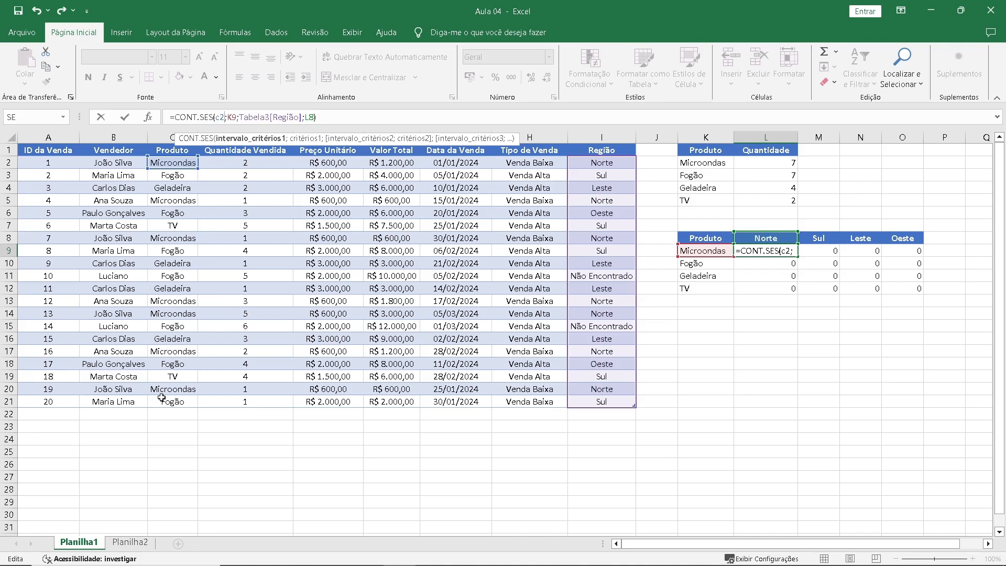
text(:)
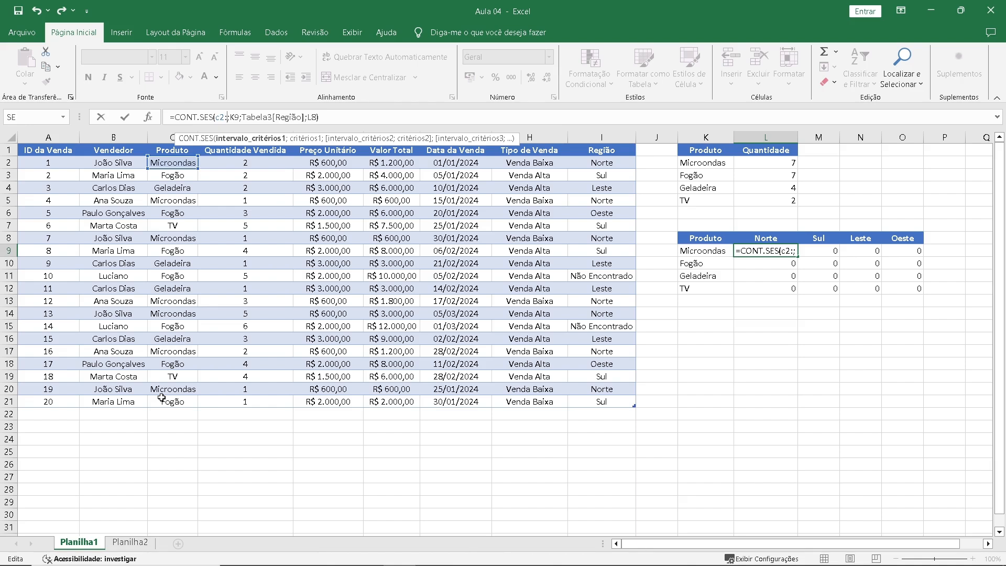
text(c21)
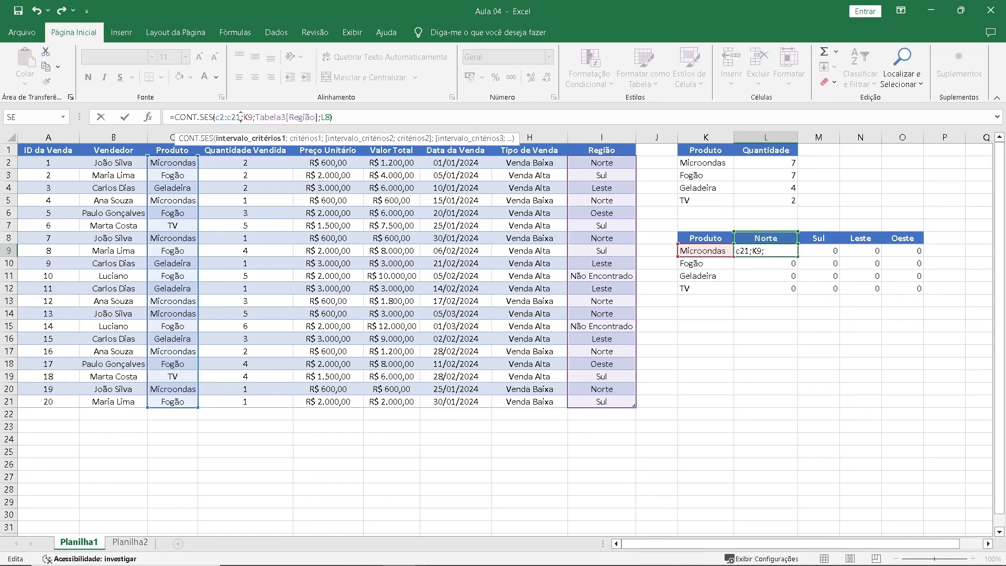
drag(240, 116, 214, 117)
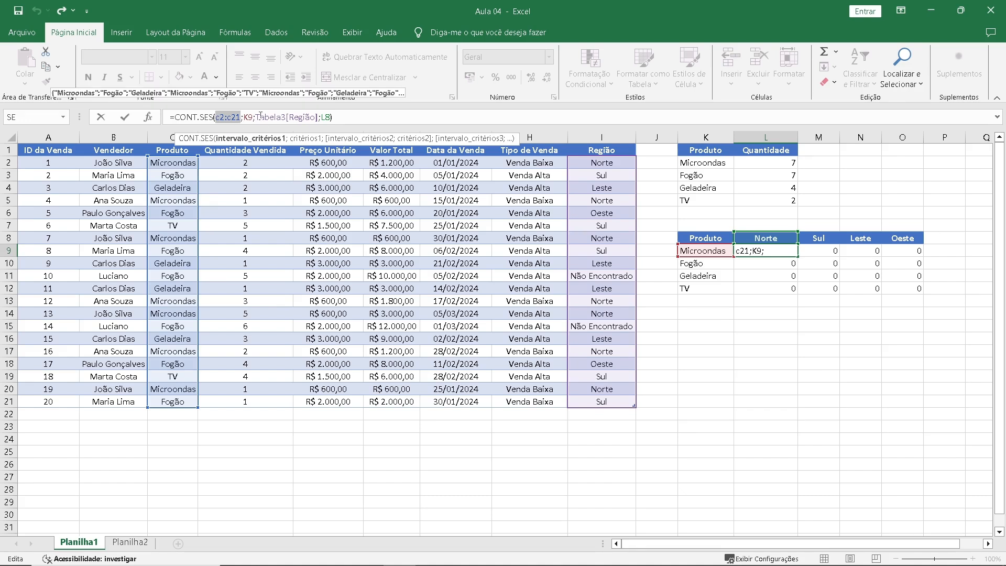
key(F4)
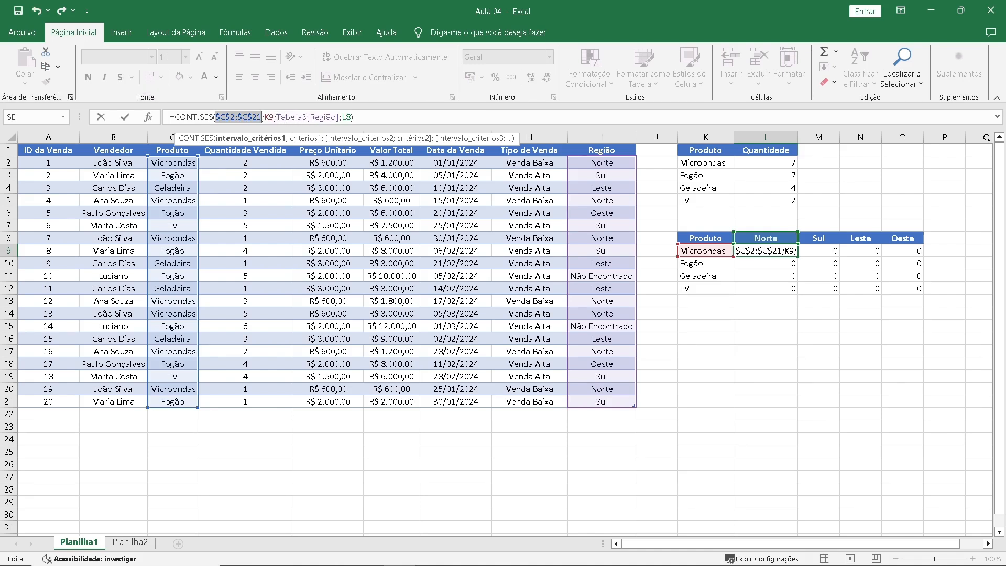
Replace Tabela3[Região] in the L9 formula with the absolute range $I$2:$I$21 and confirm the formula.
drag(276, 117, 340, 117)
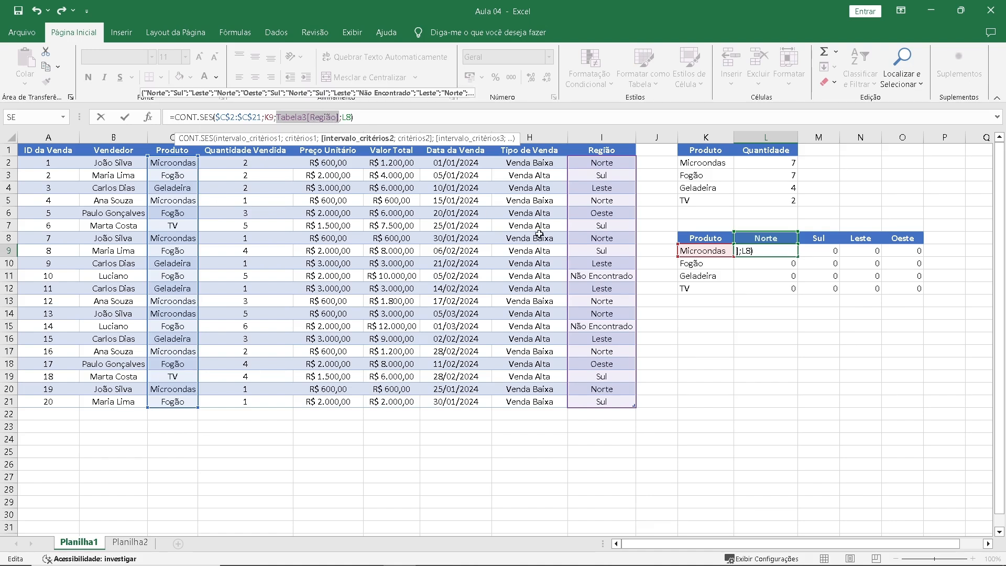
key(BackSpace)
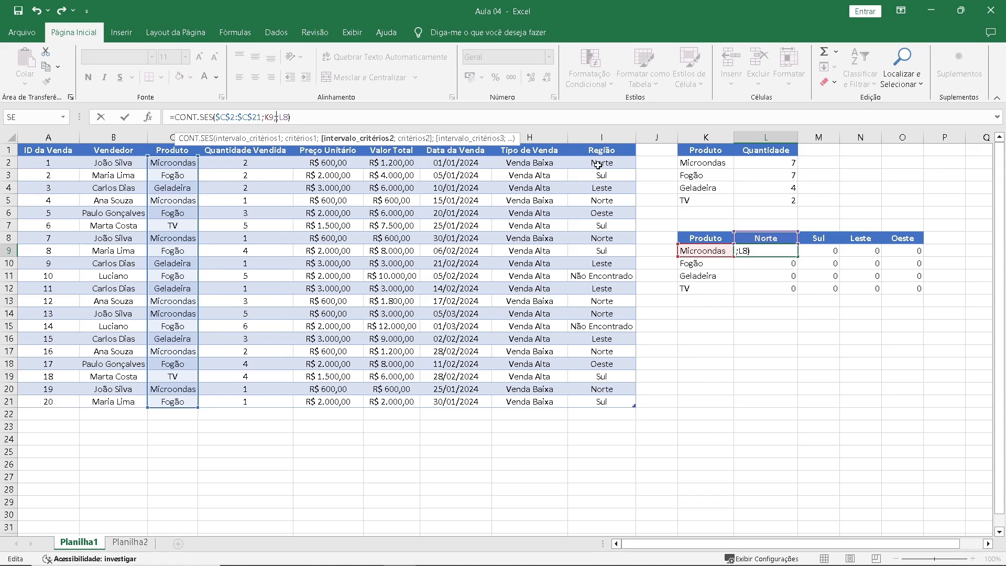
text(i2)
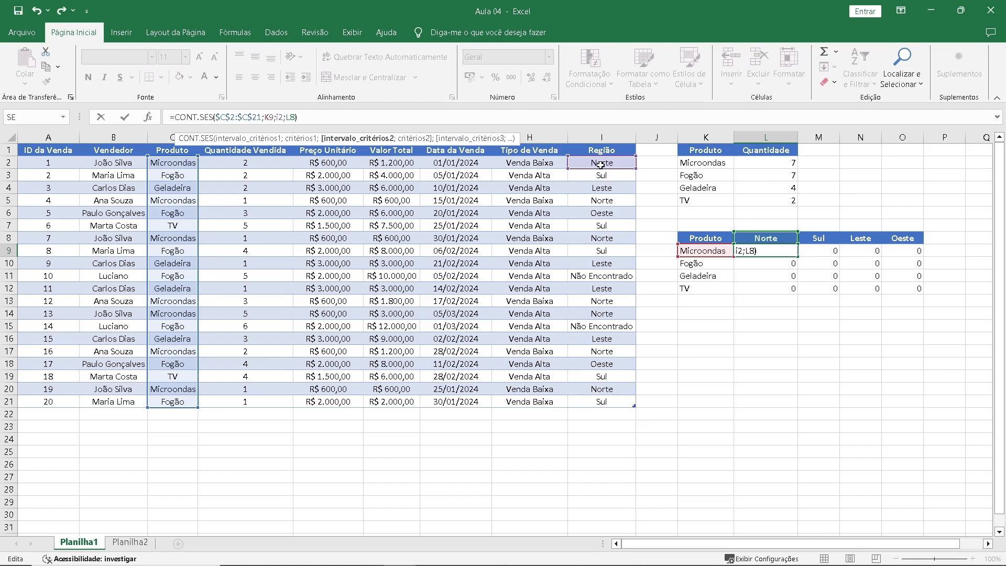
text(:i21)
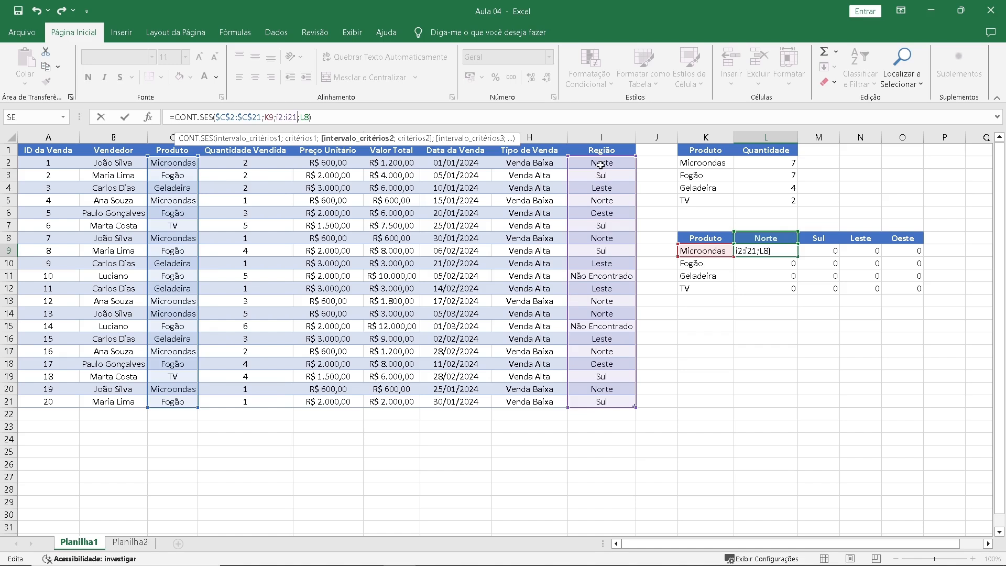
key(shift+Left)
key(shift+Left)
key(shift+Left)
key(shift+Left)
key(shift+Left)
key(shift+Left)
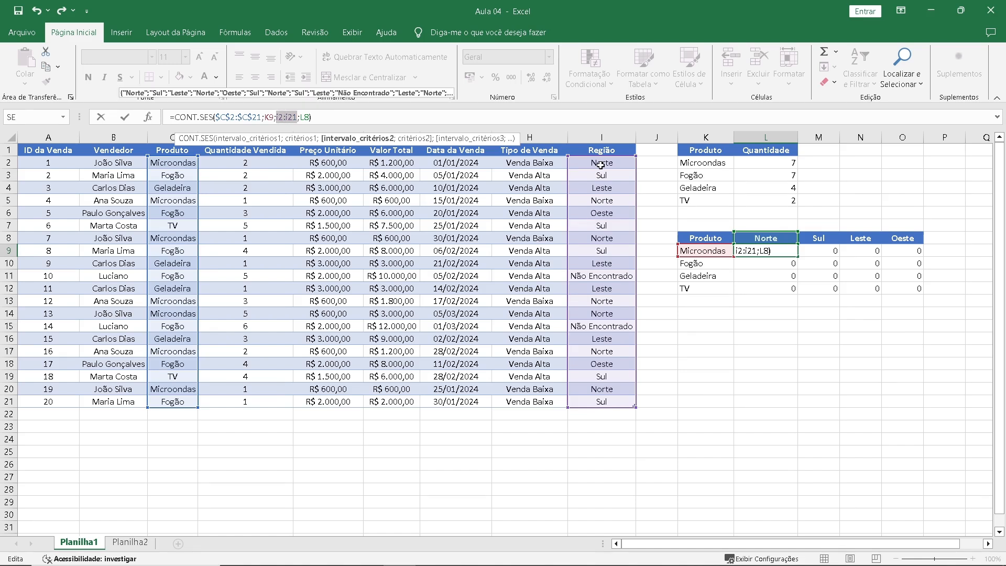
key(F4)
click(357, 117)
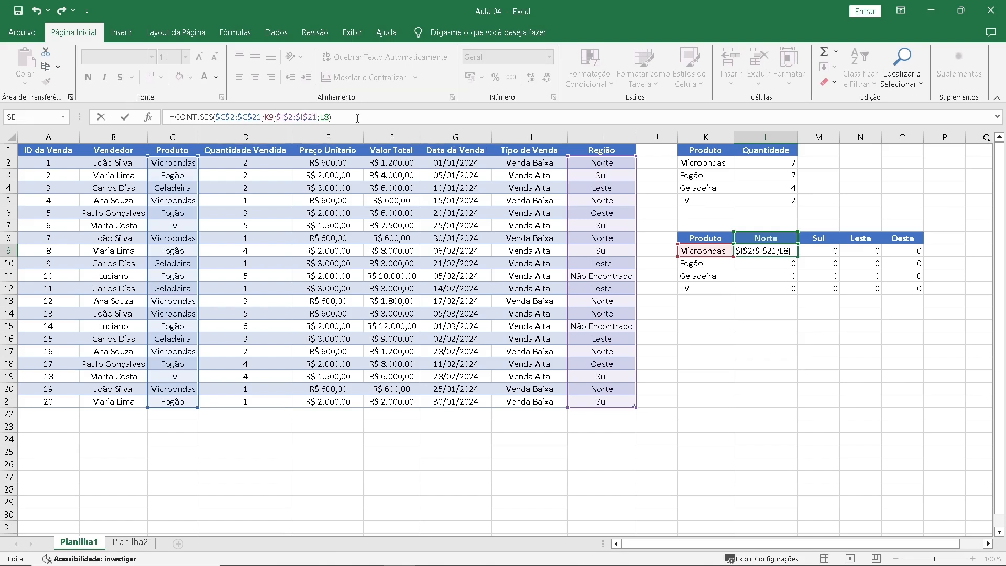
key(Return)
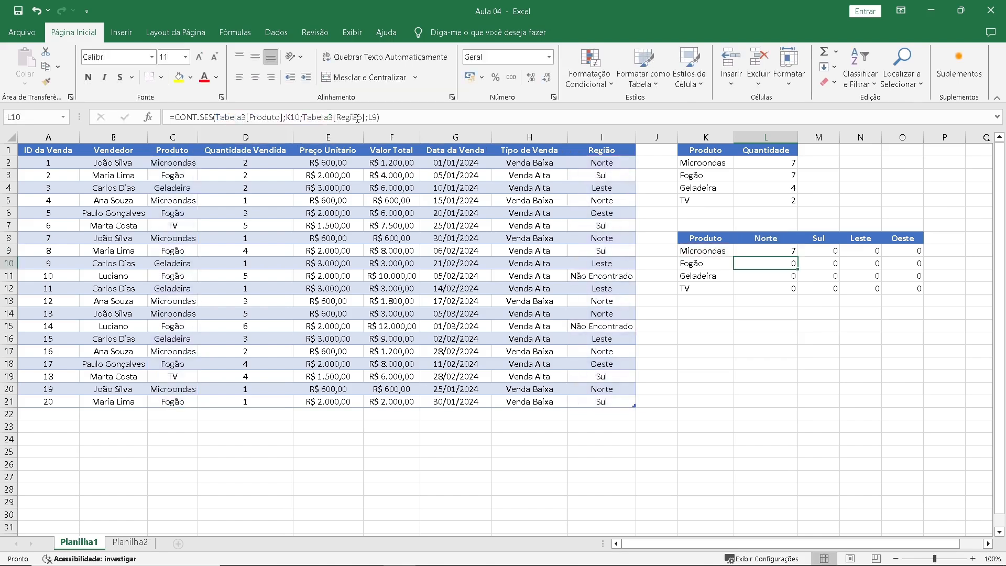
Fill the CONT.SES formula from L9 across the grid L9:O12 and check the references in M10.
click(771, 250)
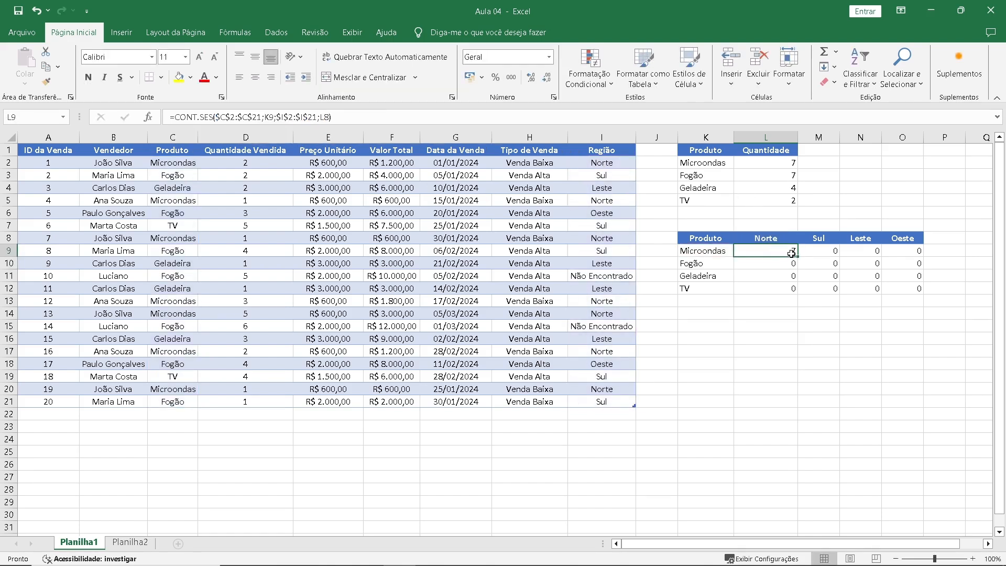
drag(795, 256, 913, 297)
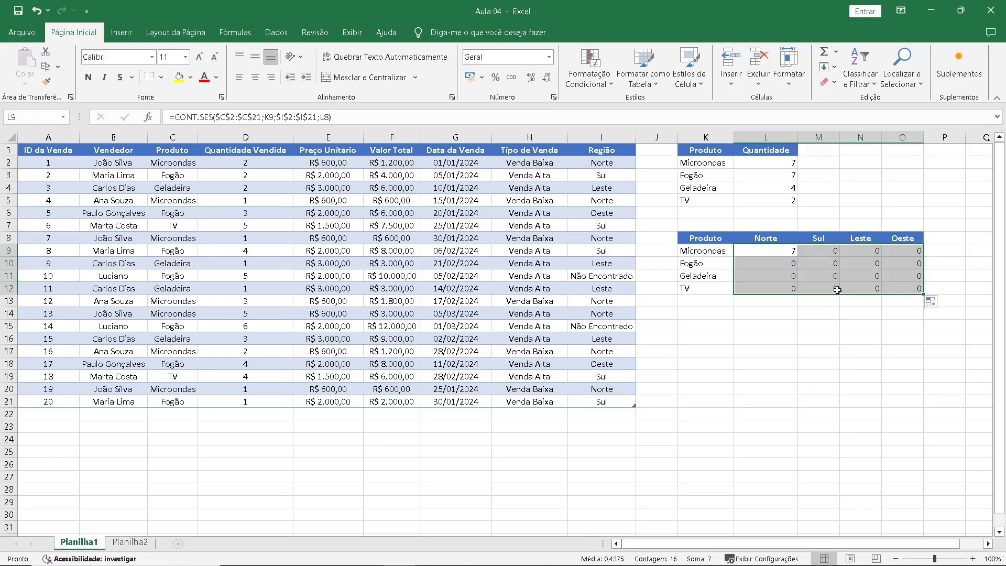
click(817, 264)
key(F2)
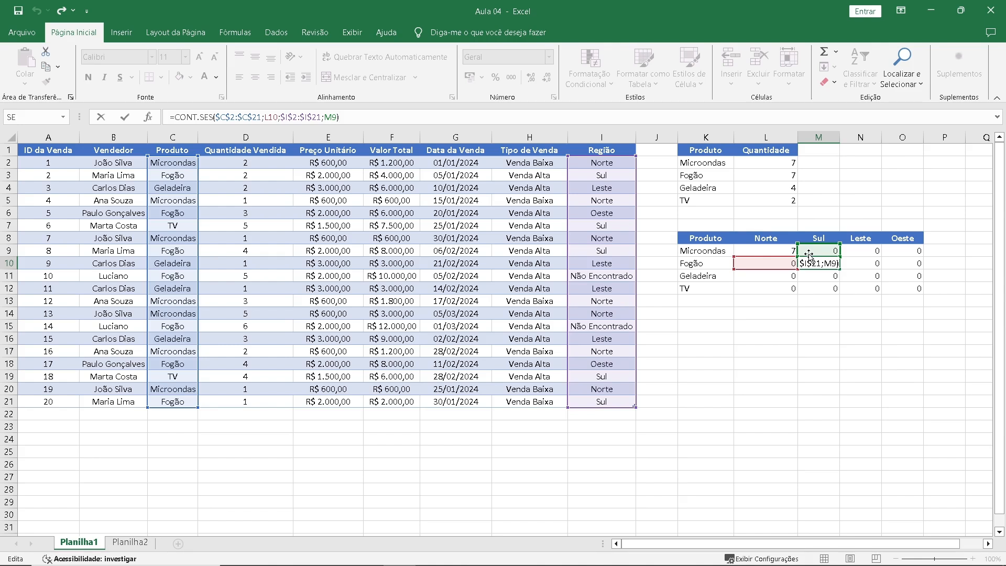
Open the function arguments of the CONT.SES formula in L9 and set the first criterion to $K9.
click(767, 250)
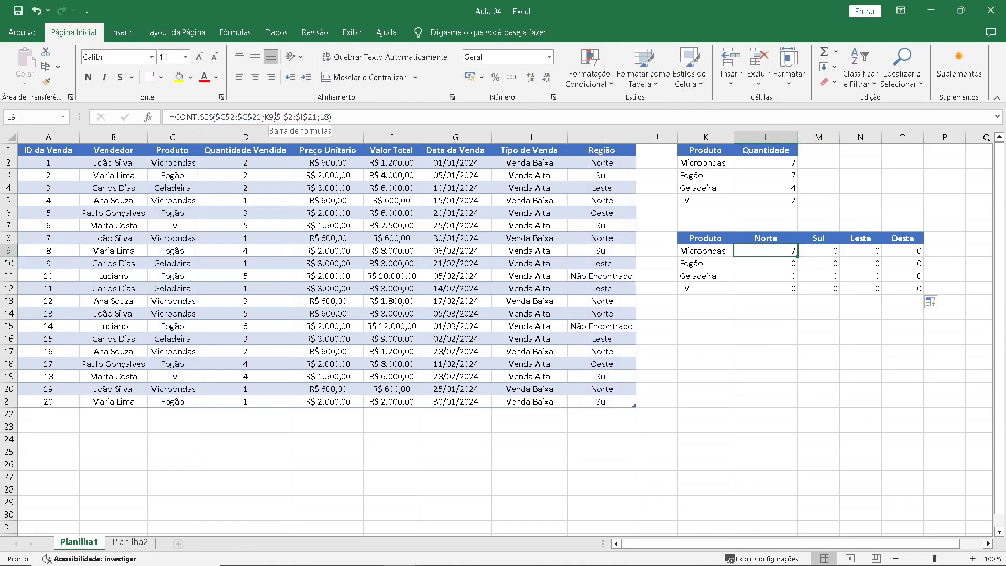
click(275, 116)
double_click(269, 116)
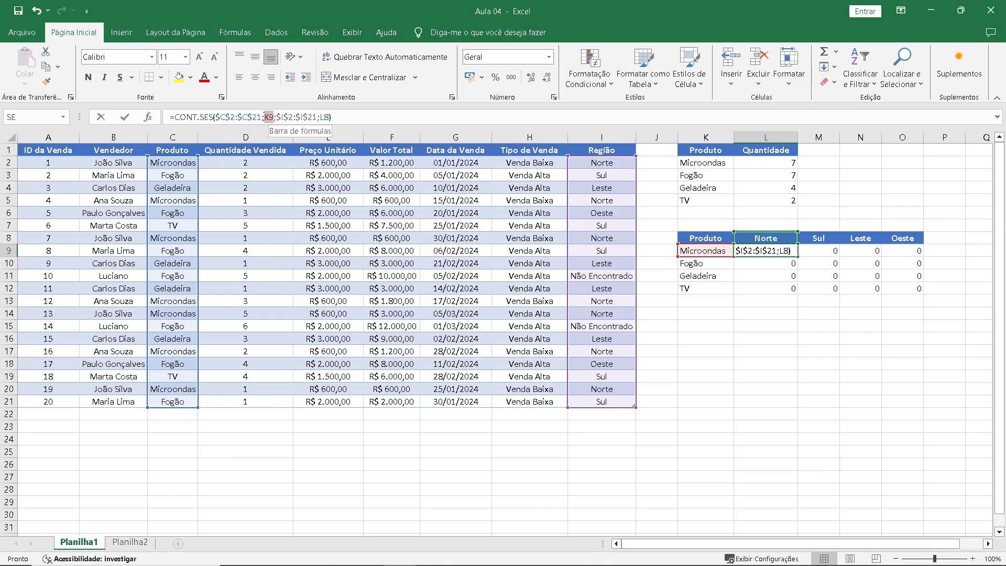
double_click(325, 116)
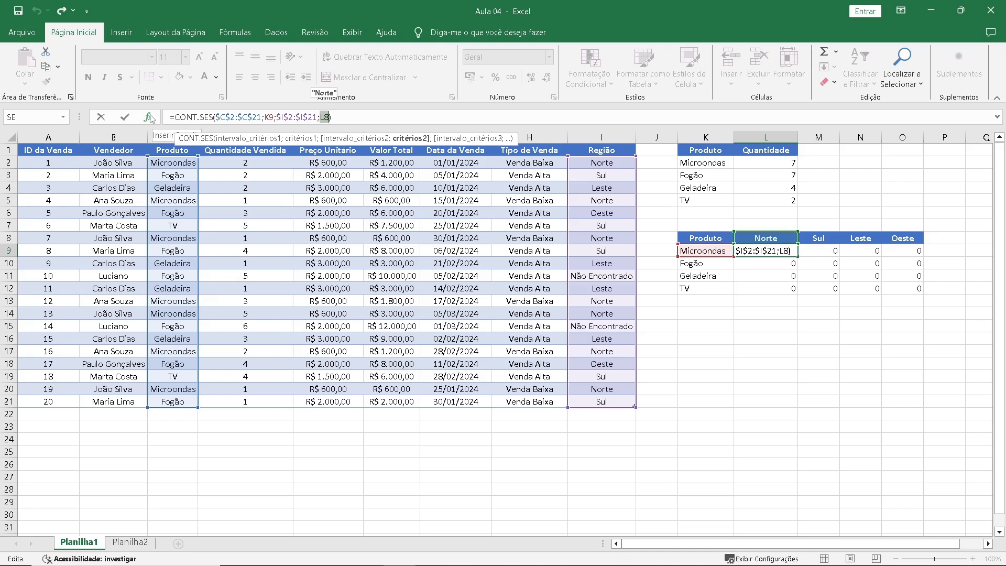
click(149, 117)
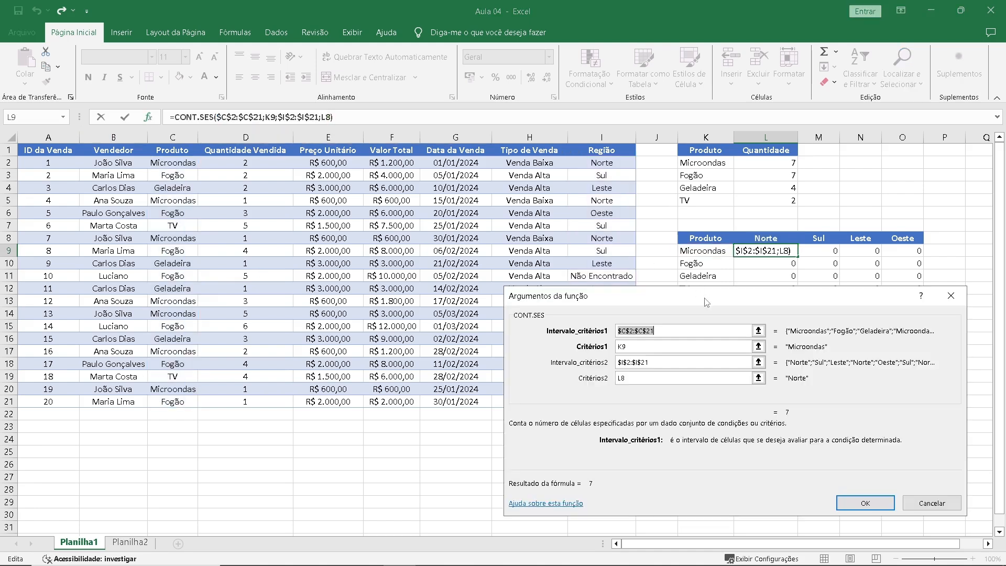
drag(706, 302, 369, 178)
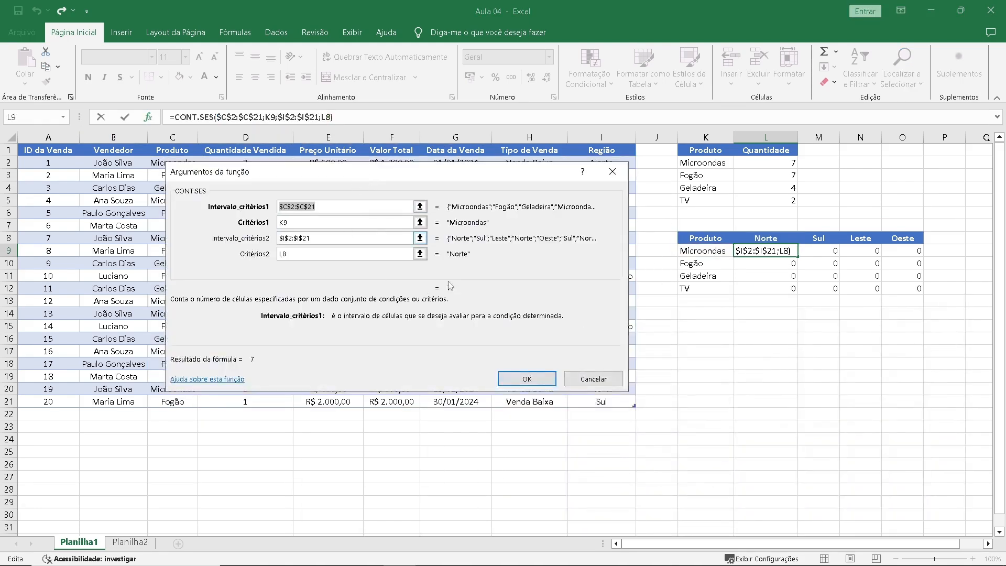
click(347, 210)
click(327, 224)
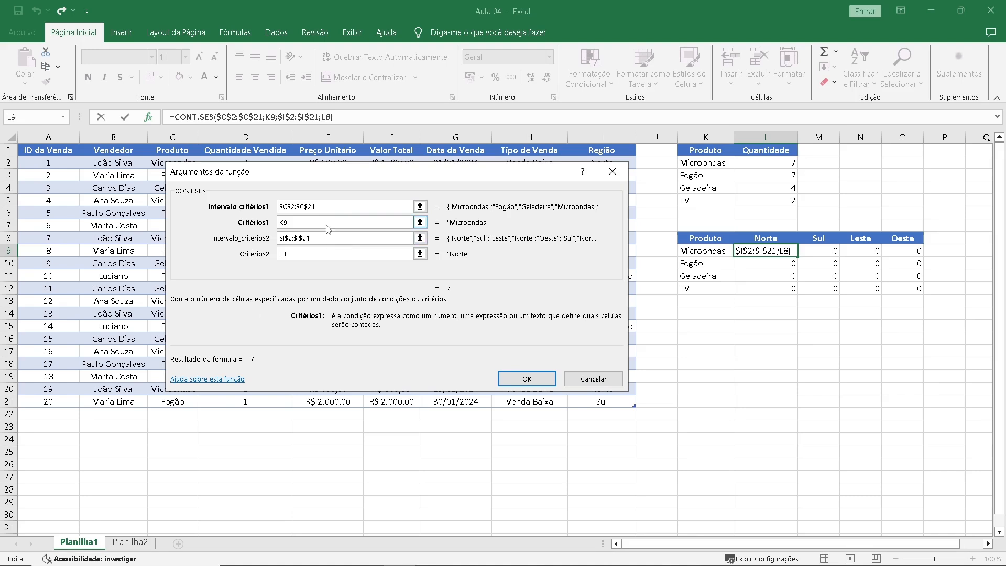
click(330, 254)
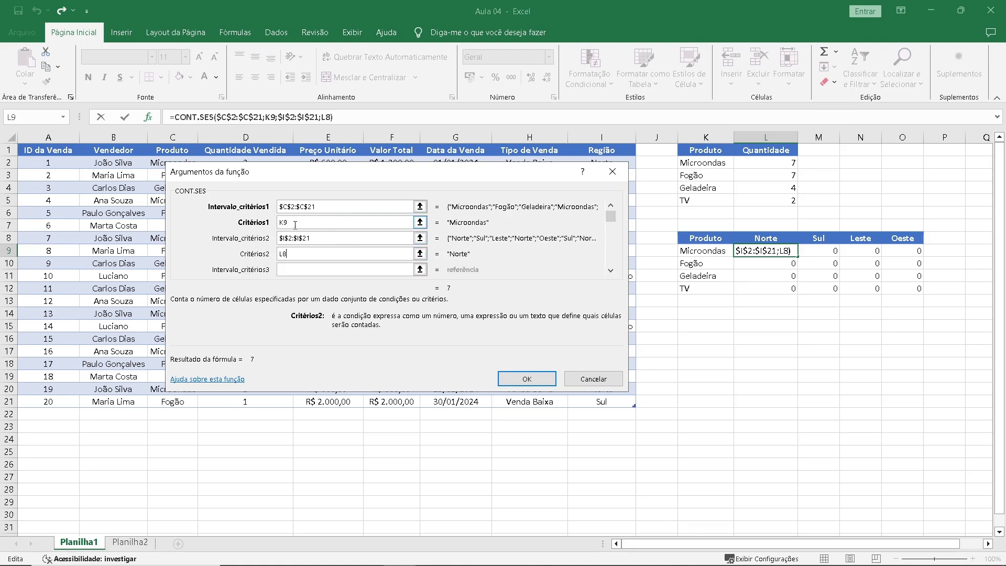
click(244, 223)
key(F4)
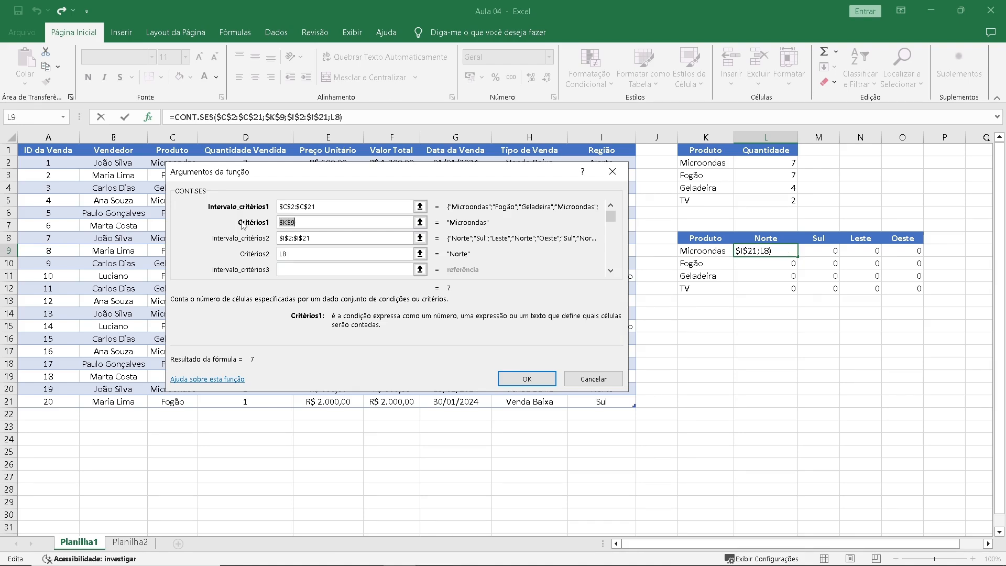
key(F4)
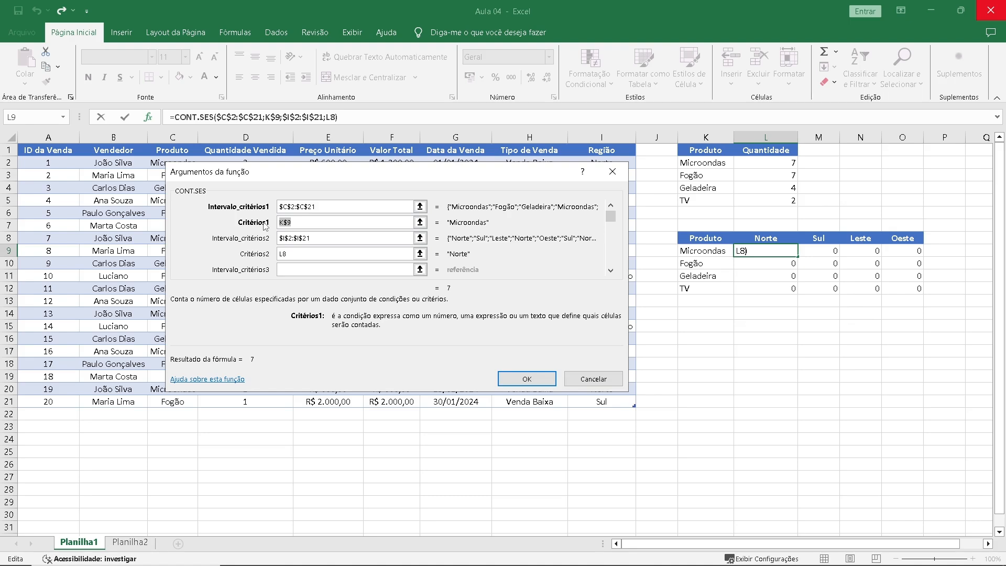
key(F4)
Set the second criterion of the L9 formula to L$8 and apply the function arguments.
click(283, 255)
drag(288, 253, 264, 254)
key(F4)
key(F4)
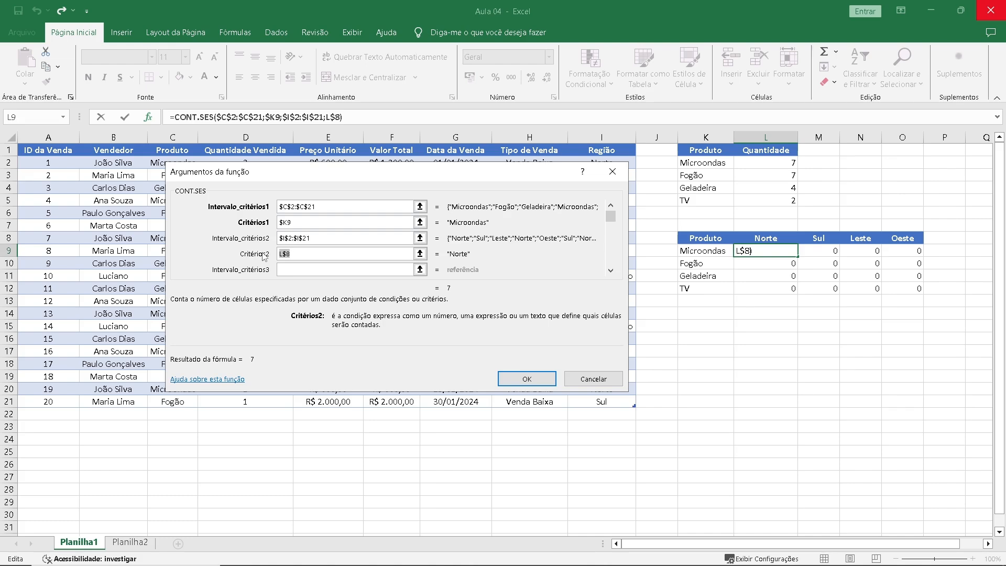
click(527, 379)
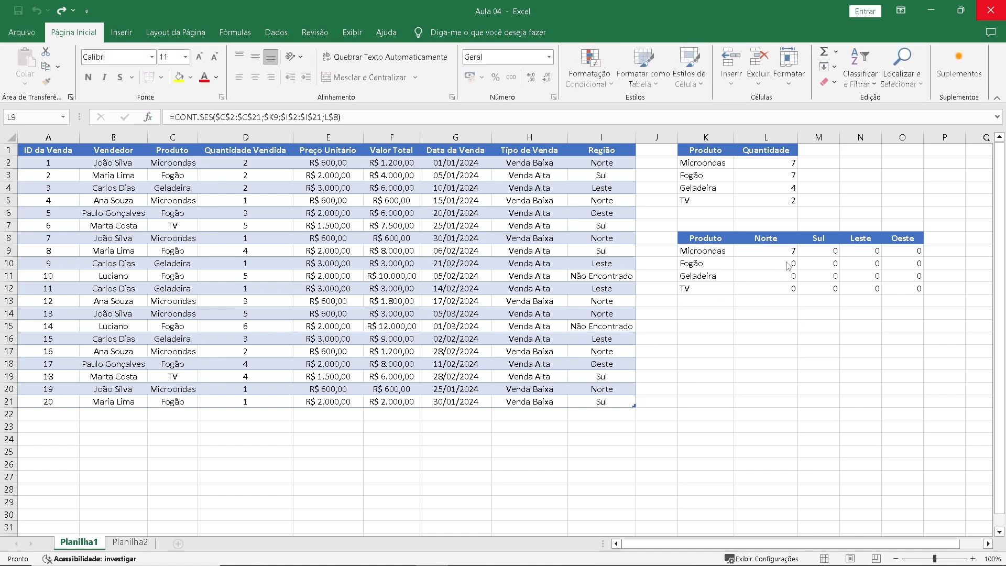
Fill the mixed-reference formula from L9 across L9:O12 and check the counts for each product and region.
drag(797, 257, 923, 293)
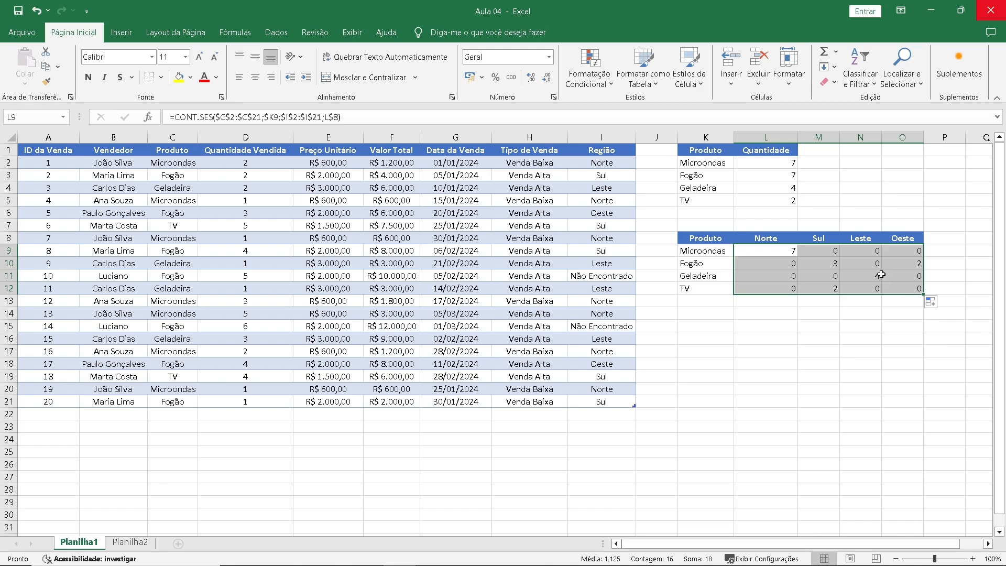
click(722, 254)
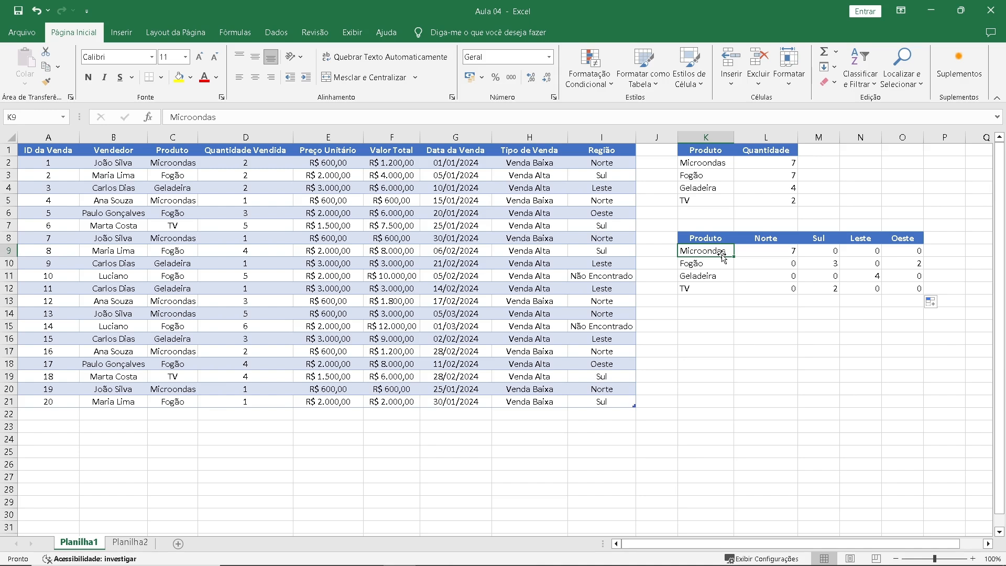
click(864, 251)
click(784, 251)
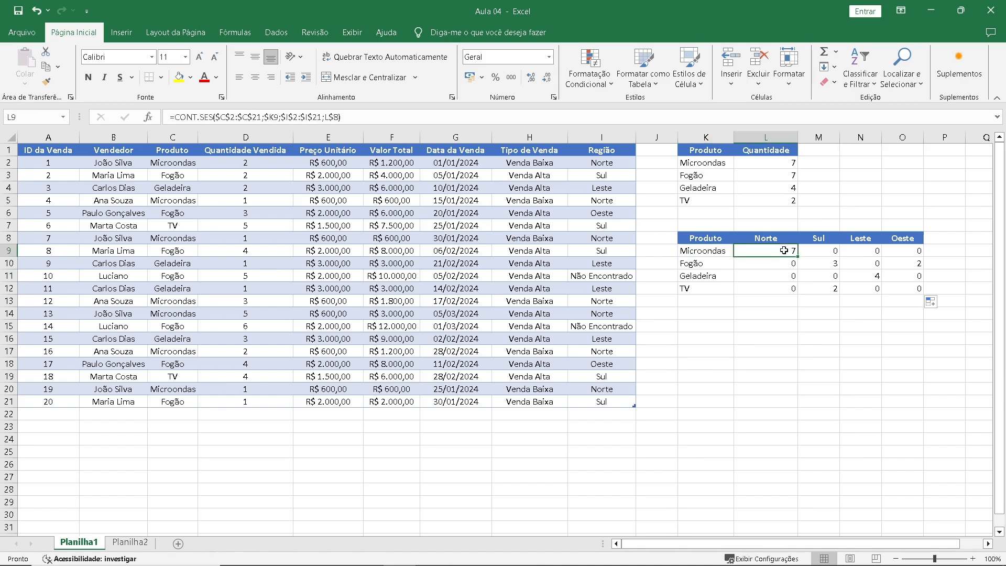
drag(786, 265, 910, 257)
click(864, 276)
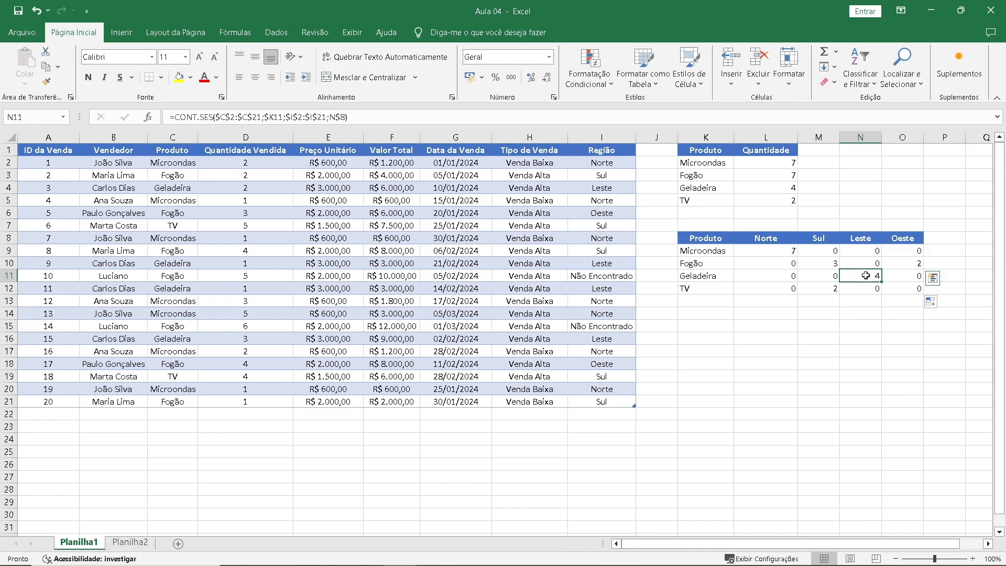
click(825, 287)
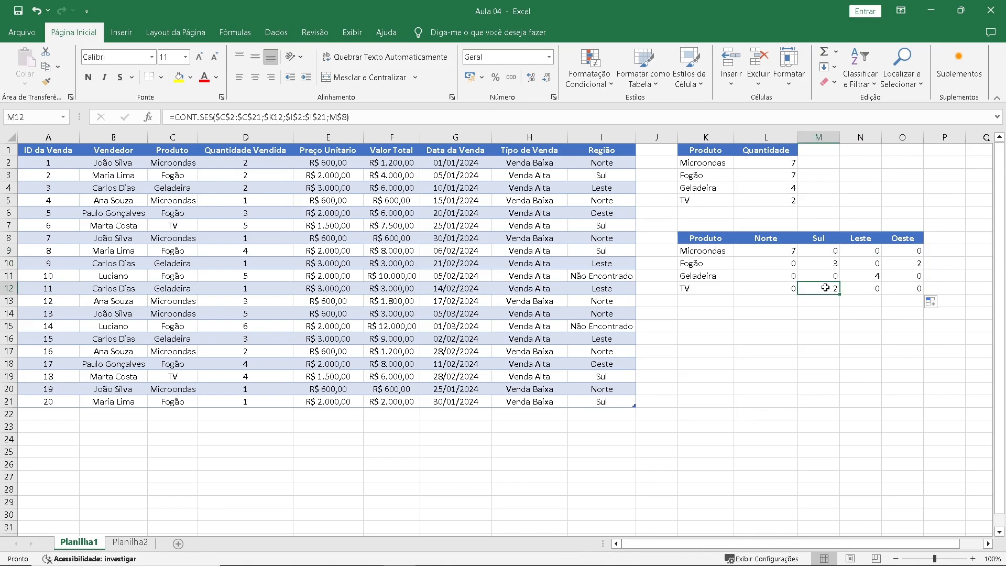
click(713, 297)
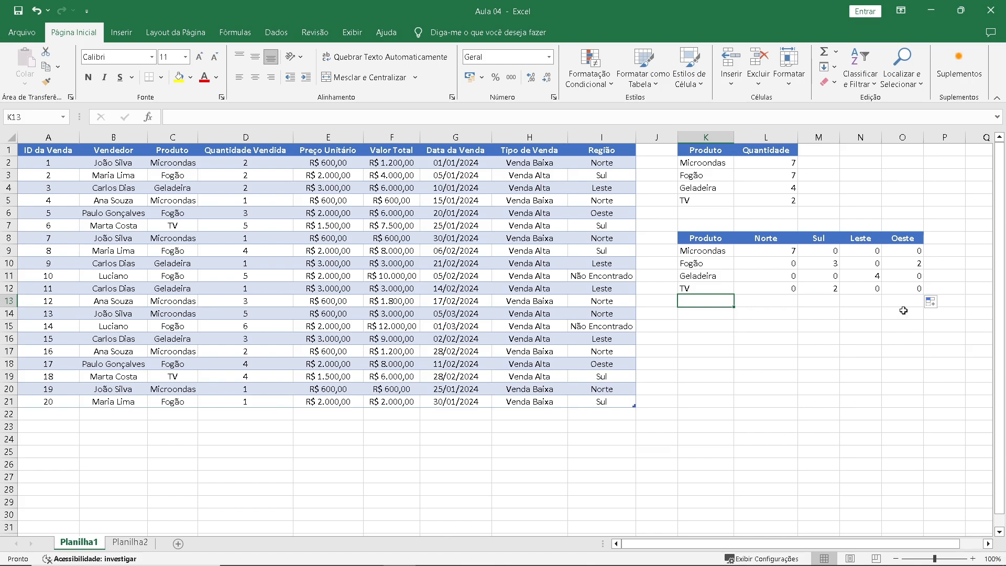
Copy the Produto header and product names from K8:K12 and paste them at K14.
drag(719, 242, 716, 283)
key(ctrl+c)
click(699, 313)
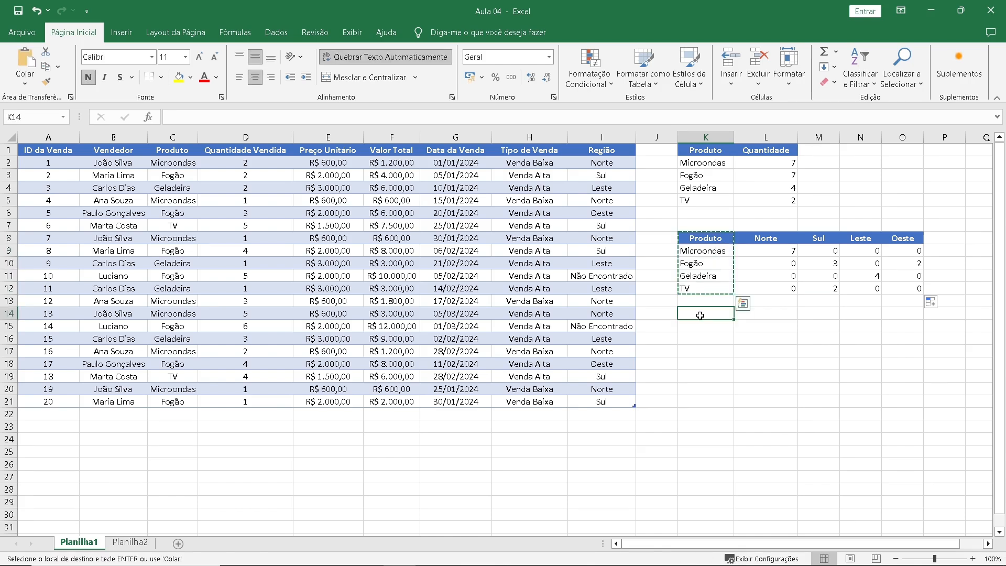
key(ctrl+v)
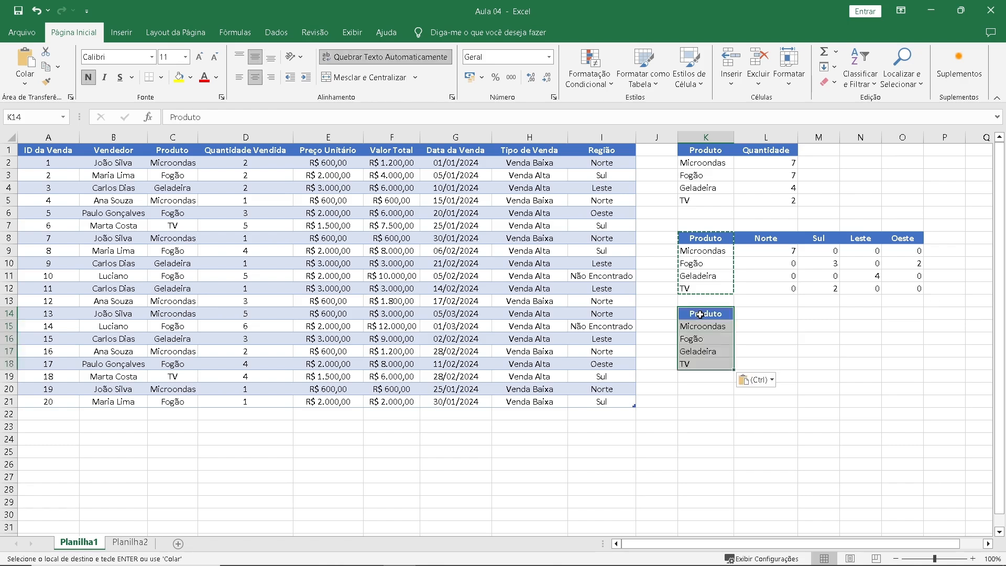
Start a SOMASE formula in L15 beside Microondas and open its function arguments.
click(775, 325)
text(=so)
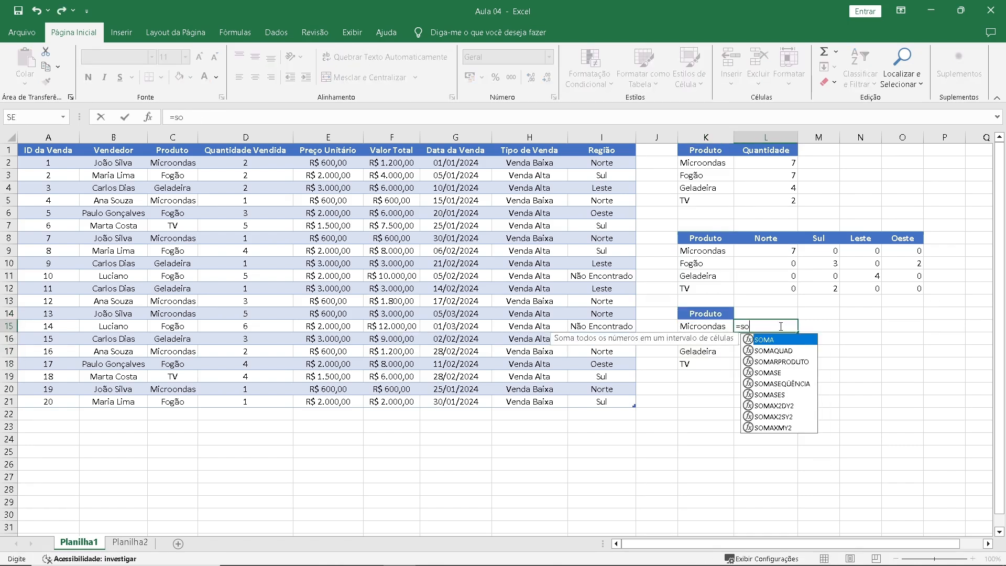
key(Down)
key(Down)
key(Down)
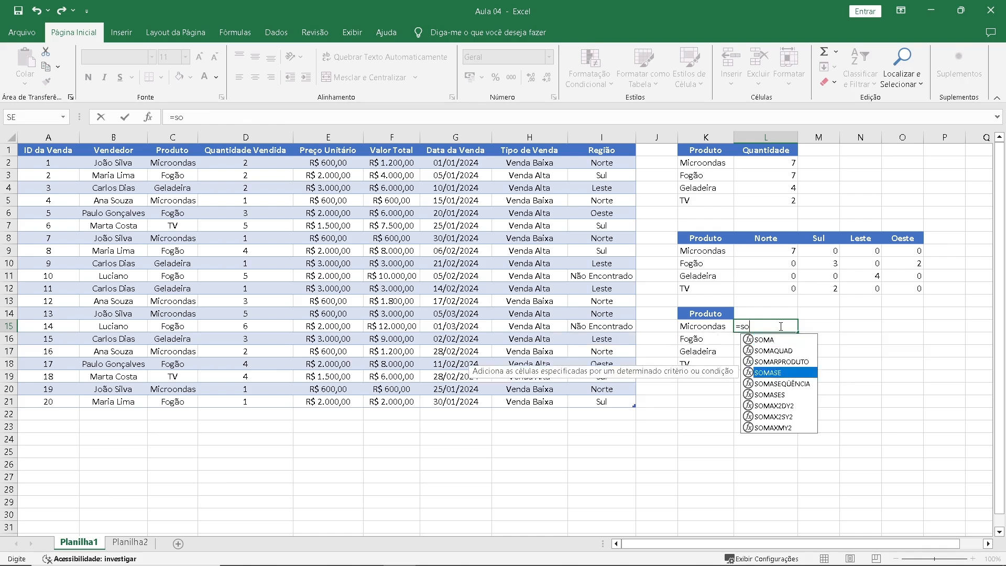
key(Tab)
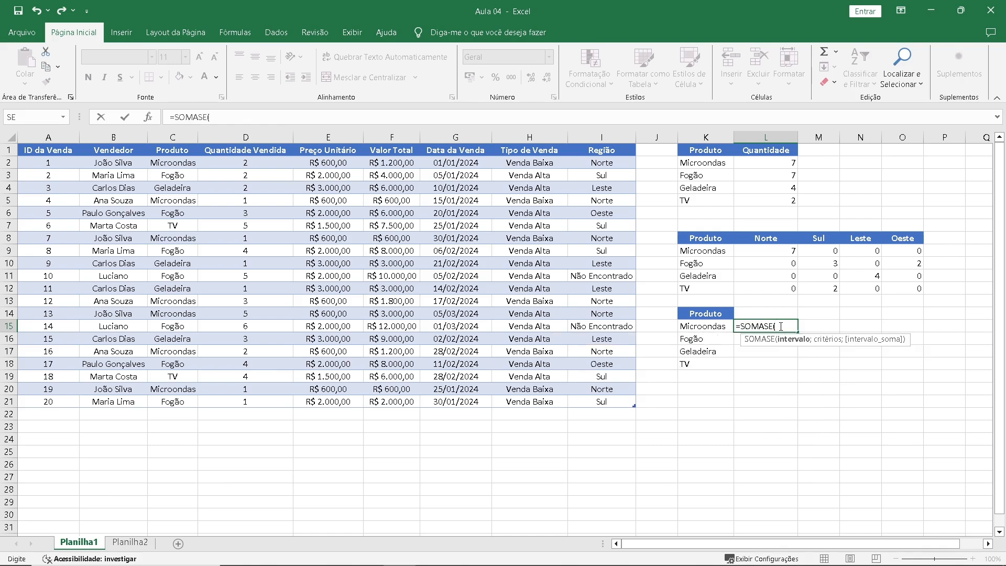
click(148, 117)
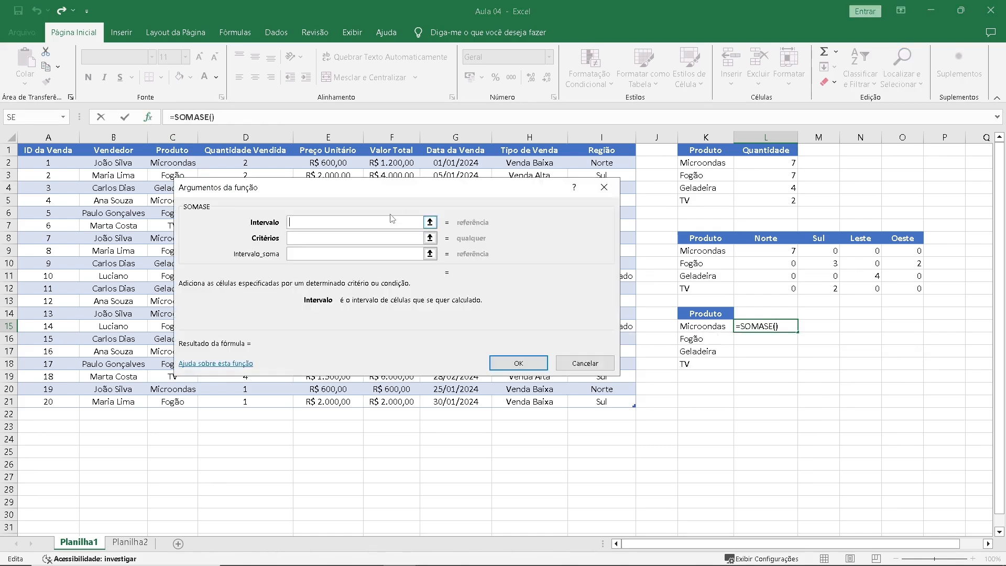
Set the SOMASE range to the sales table's Produto column and the criterion to K15.
drag(377, 189, 452, 238)
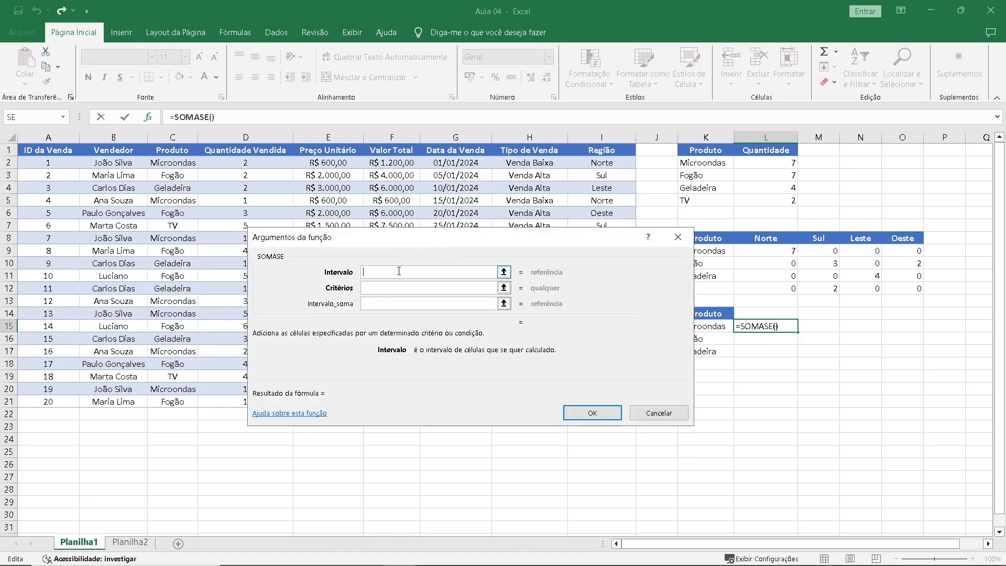
drag(503, 245, 470, 252)
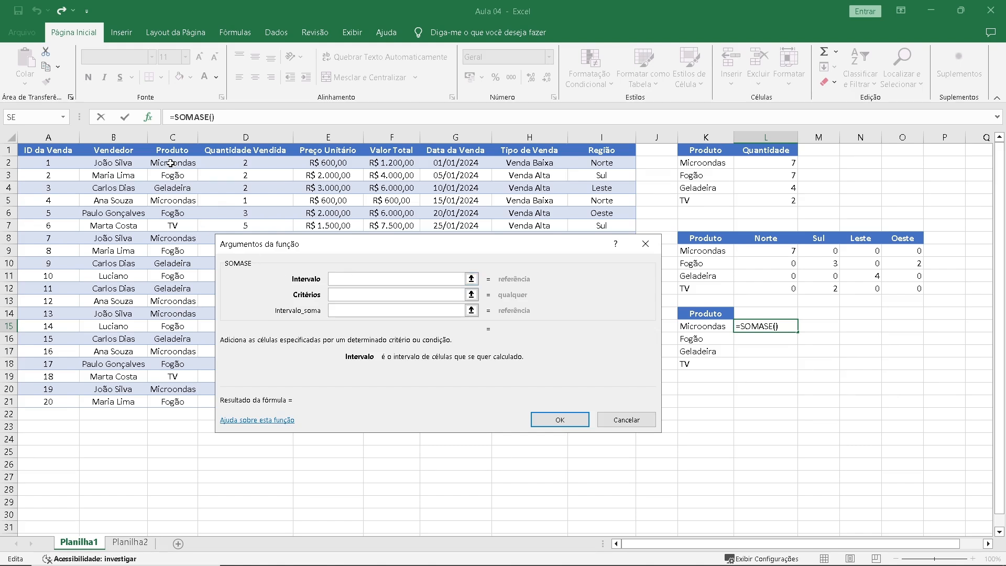
drag(173, 162, 173, 395)
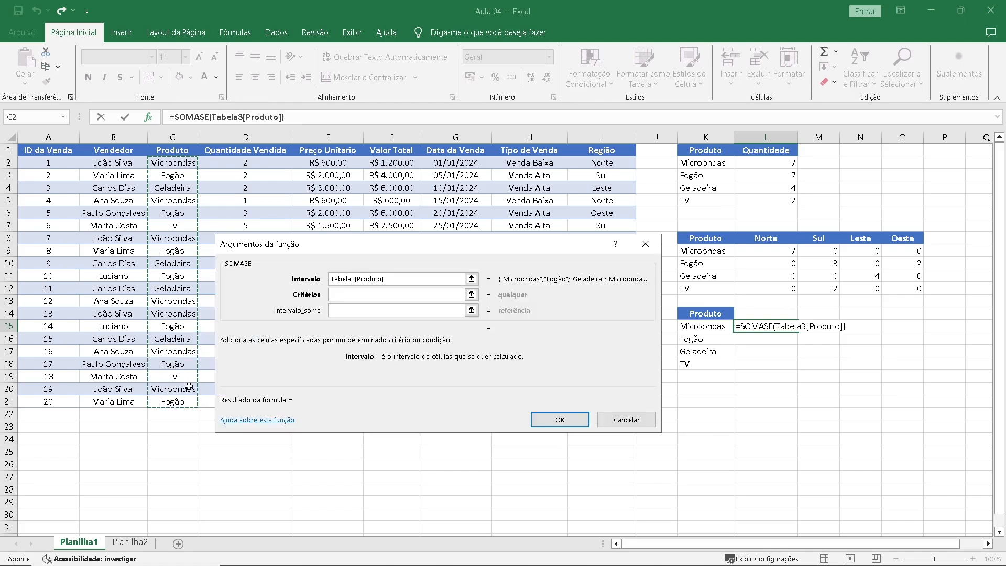
click(339, 295)
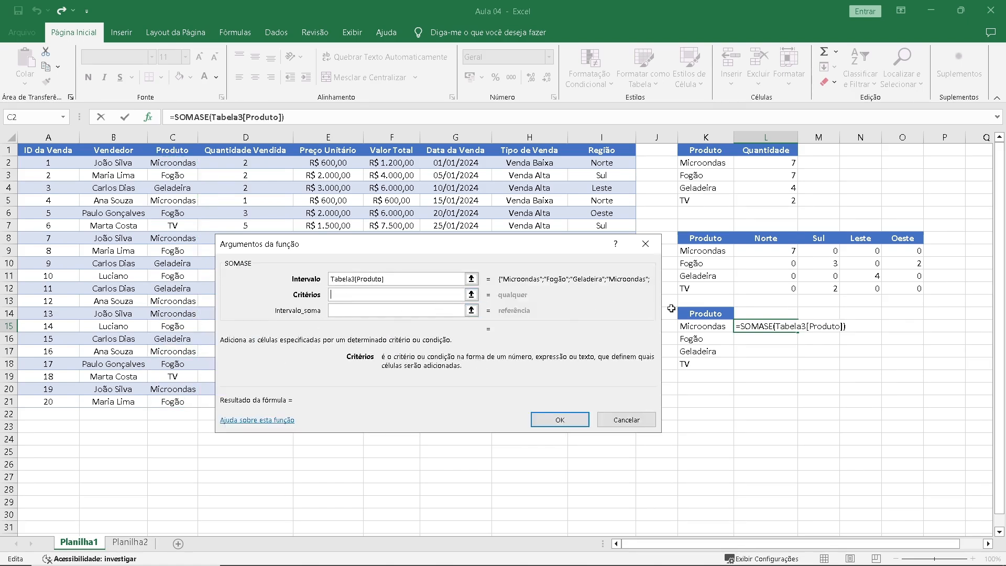
click(703, 327)
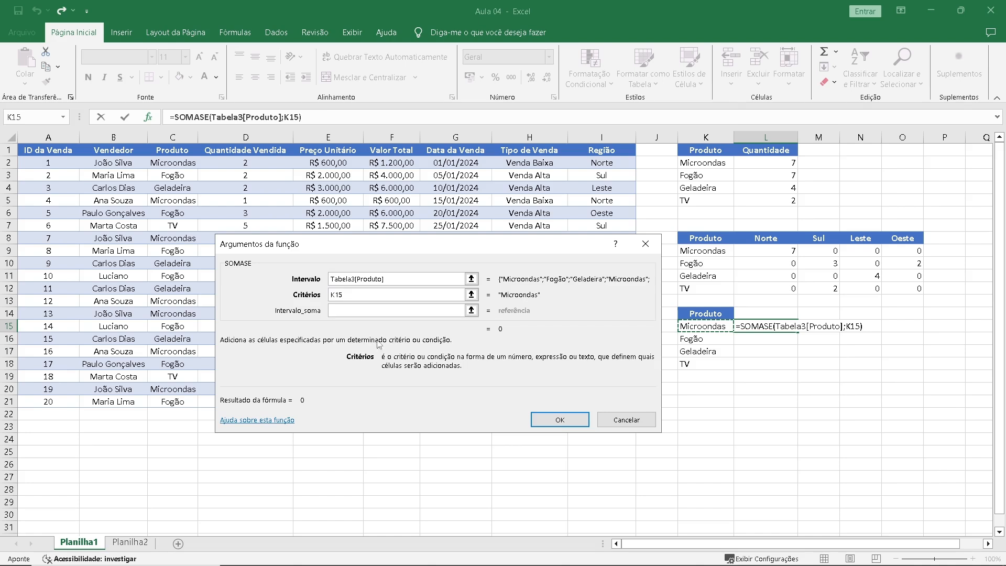
Set the sum range to the Valor Total column, apply the SOMASE formula and fill it down to L18.
click(357, 311)
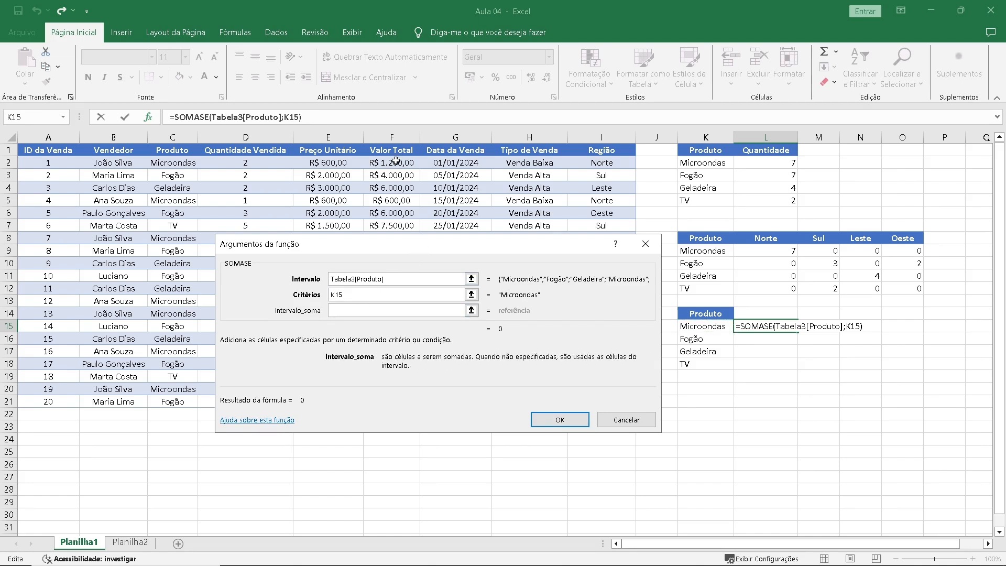
drag(395, 160, 395, 401)
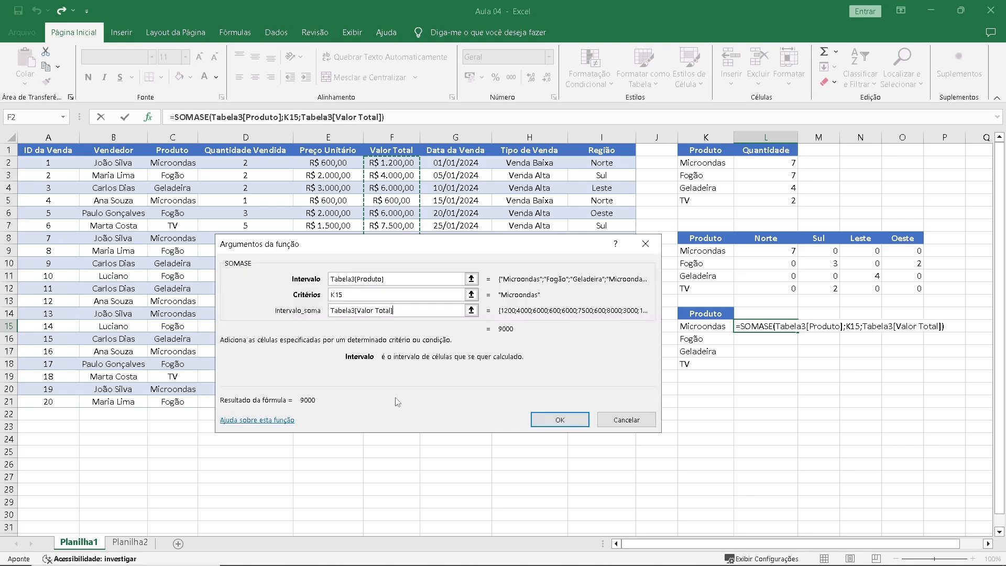
click(576, 420)
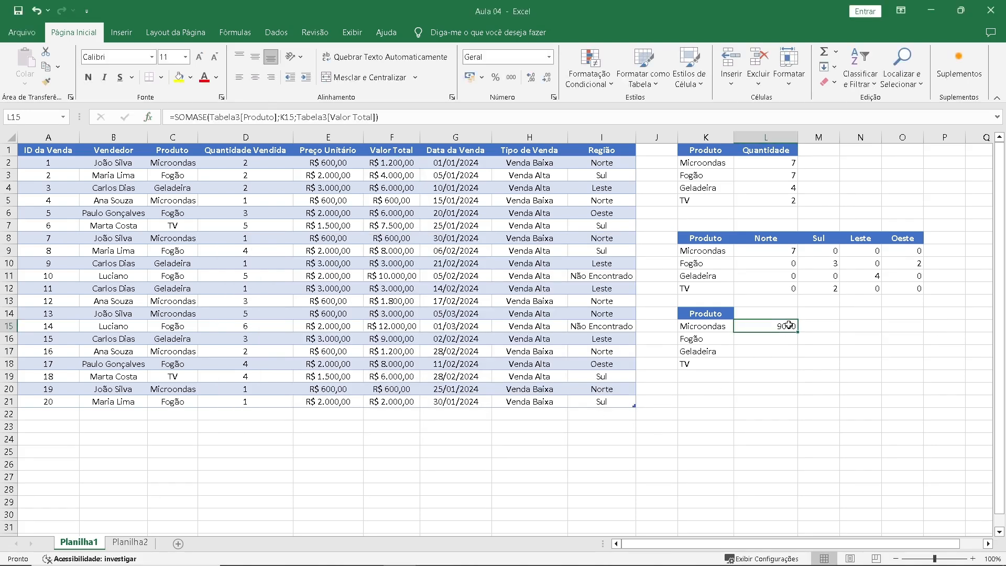
drag(798, 332, 799, 367)
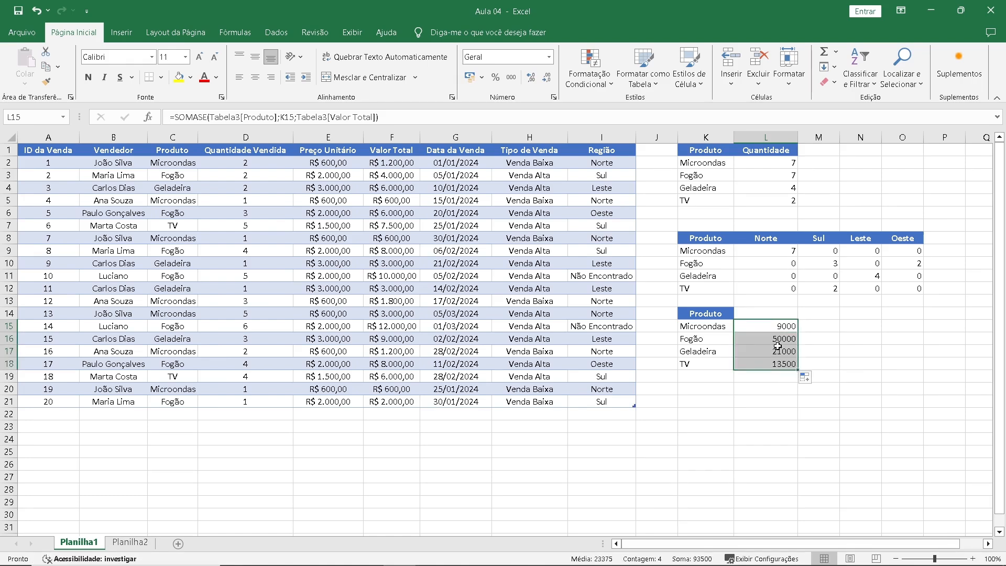
Enter the header Valor Total in L14 and give it the formatting of the Produto header in K14.
click(786, 312)
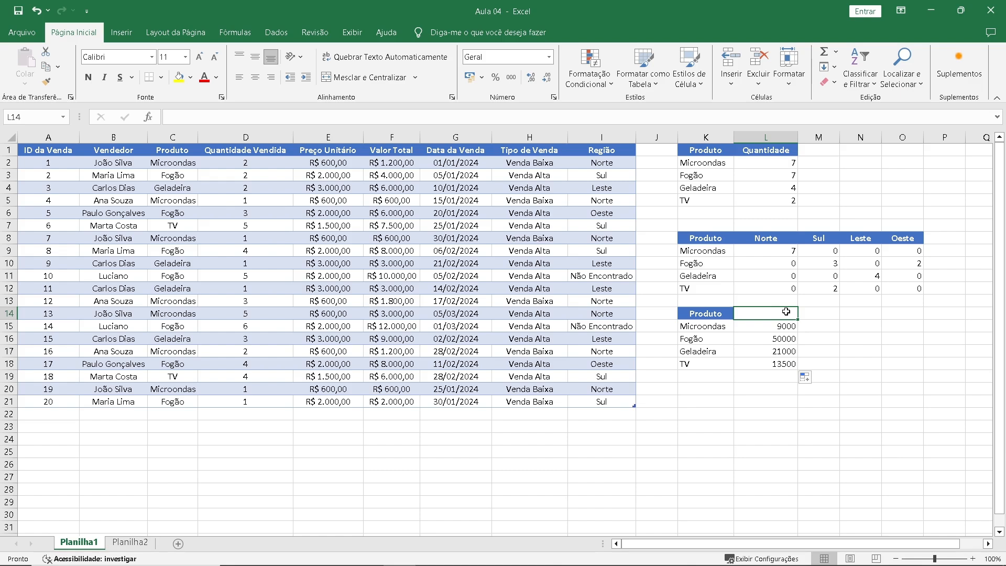
text(Valor )
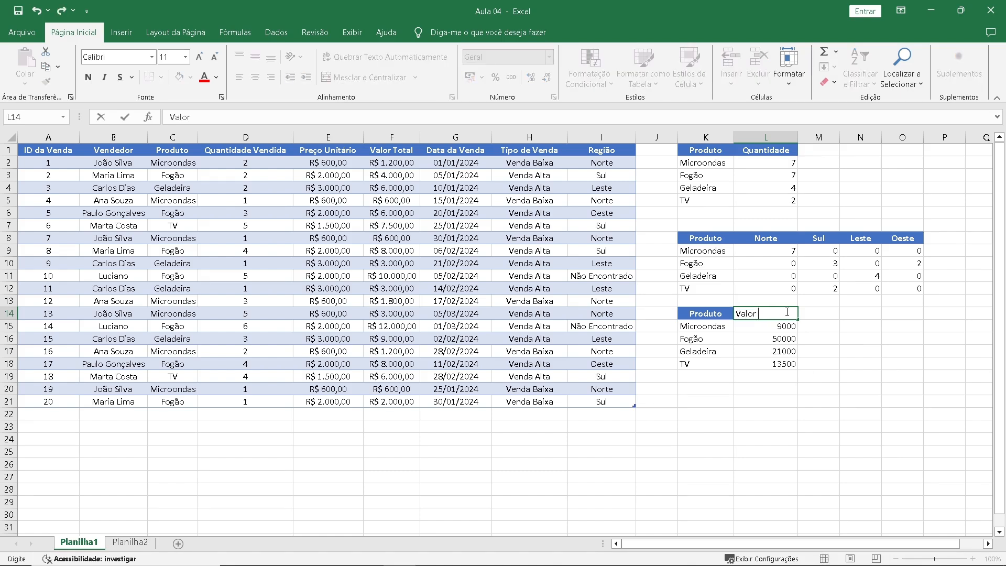
text(Total)
key(Return)
click(705, 314)
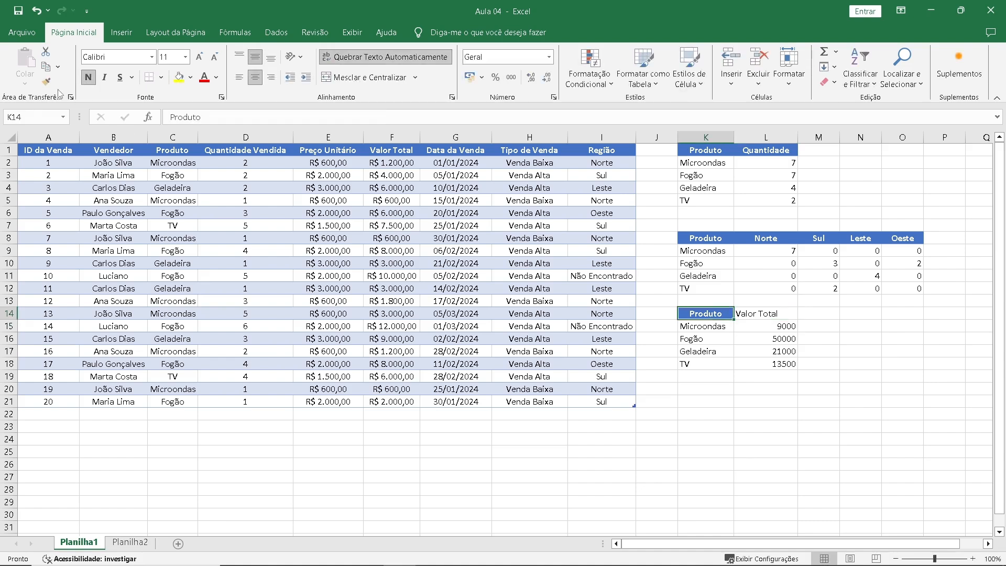
click(46, 81)
click(767, 313)
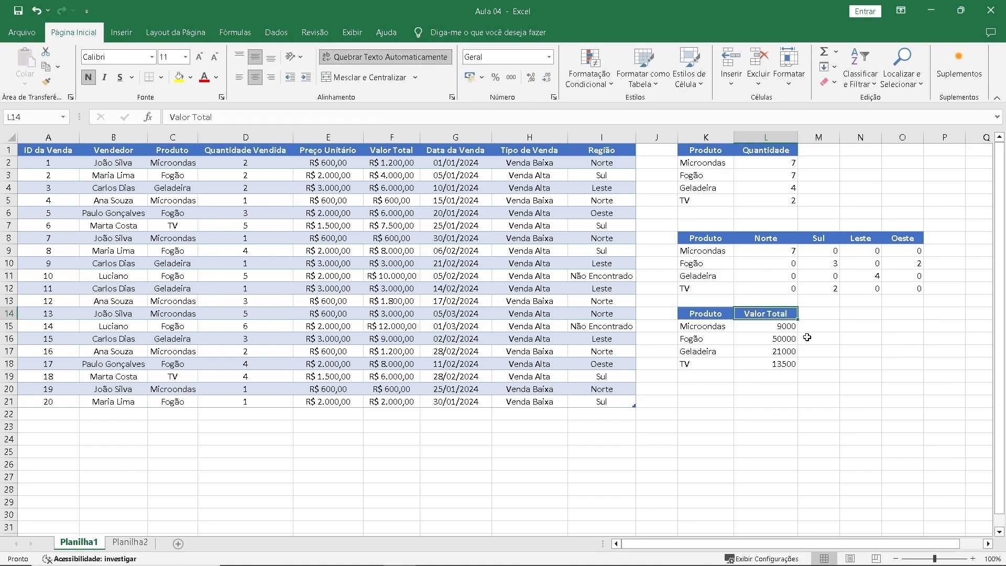
click(809, 328)
Copy the Produto header and product names from K8:K12 and paste them at K20.
drag(698, 239, 699, 286)
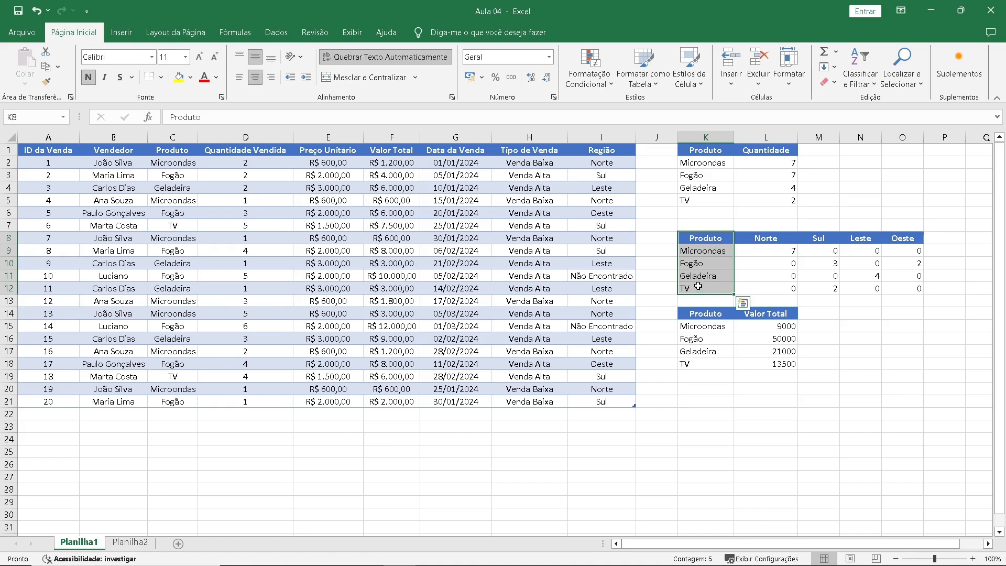
key(ctrl+c)
click(711, 388)
key(Return)
Copy the region headers Norte, Sul, Leste and Oeste from L8:O8 and paste them at L20.
click(763, 388)
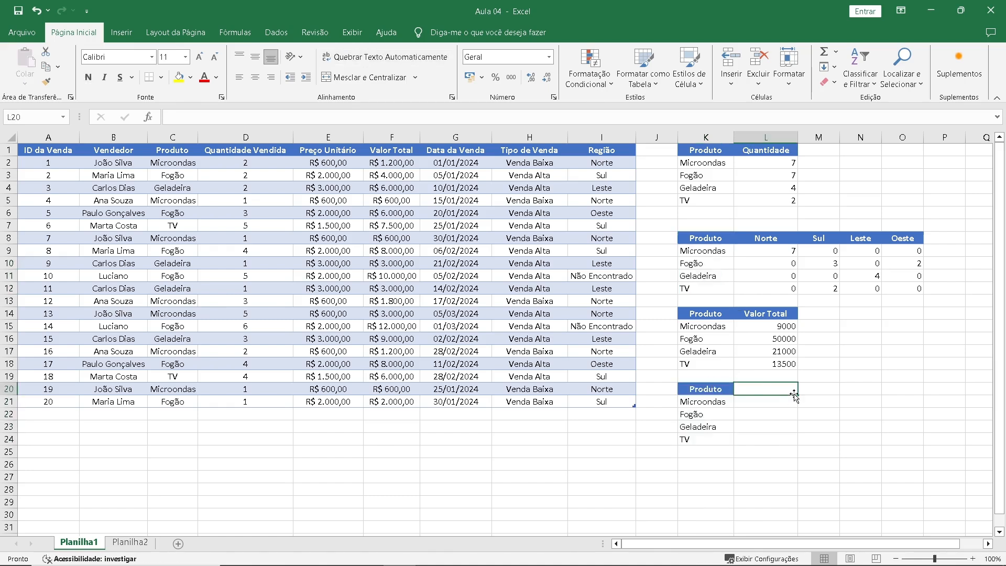
drag(760, 239, 900, 241)
key(ctrl+c)
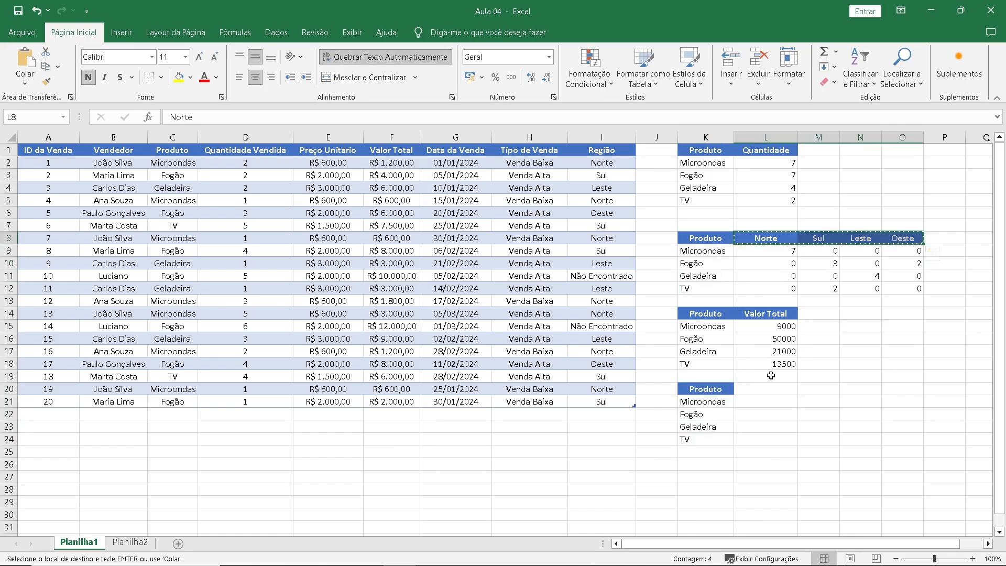
click(763, 388)
key(Return)
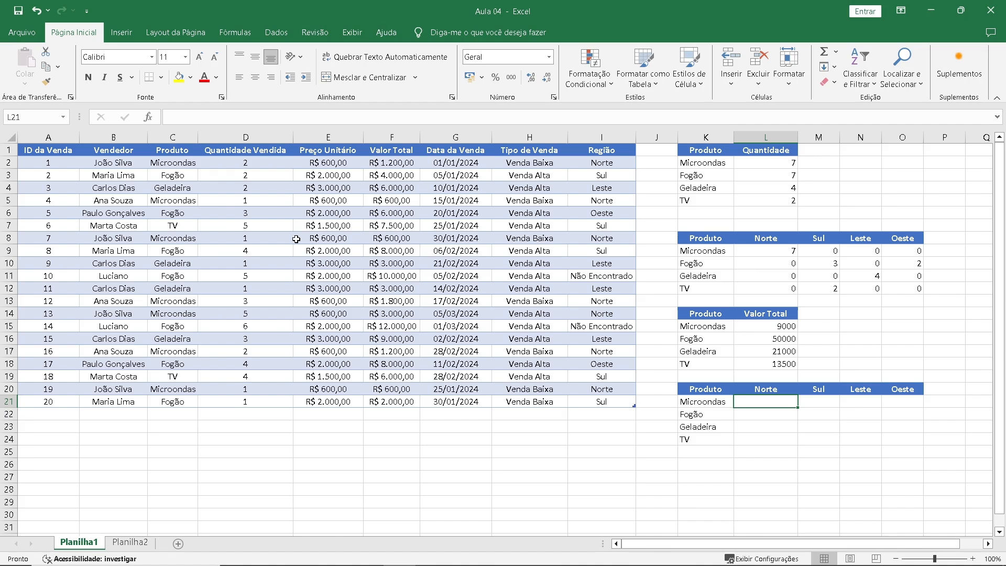
Start a SOMASES formula in L21 and open its function arguments.
text(=som)
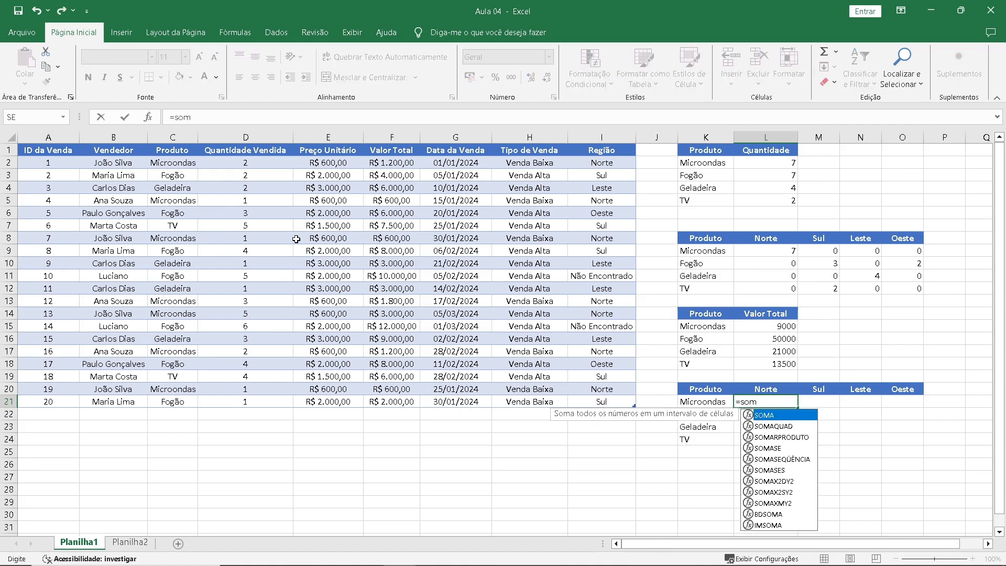
key(Down)
key(Down)
key(Down)
key(Down)
key(Down)
key(Tab)
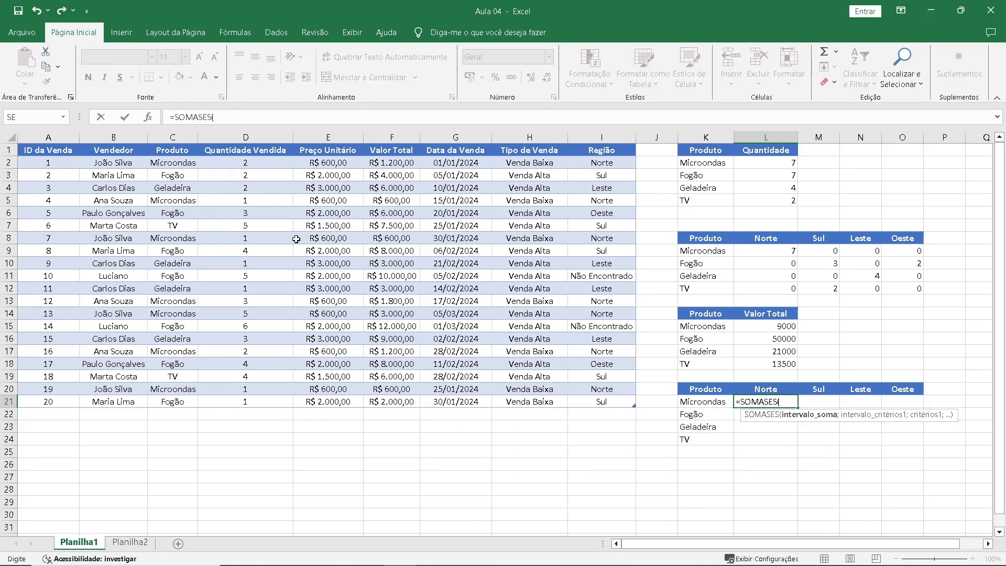
click(148, 117)
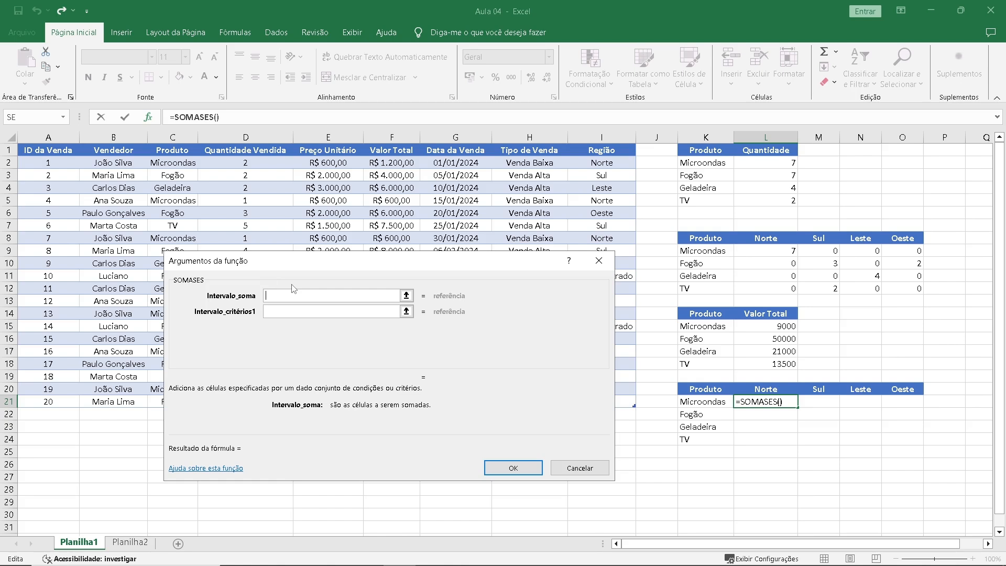
Set the SOMASES sum range to F2:F21 and the first criteria range to C2:C21.
drag(303, 265, 579, 178)
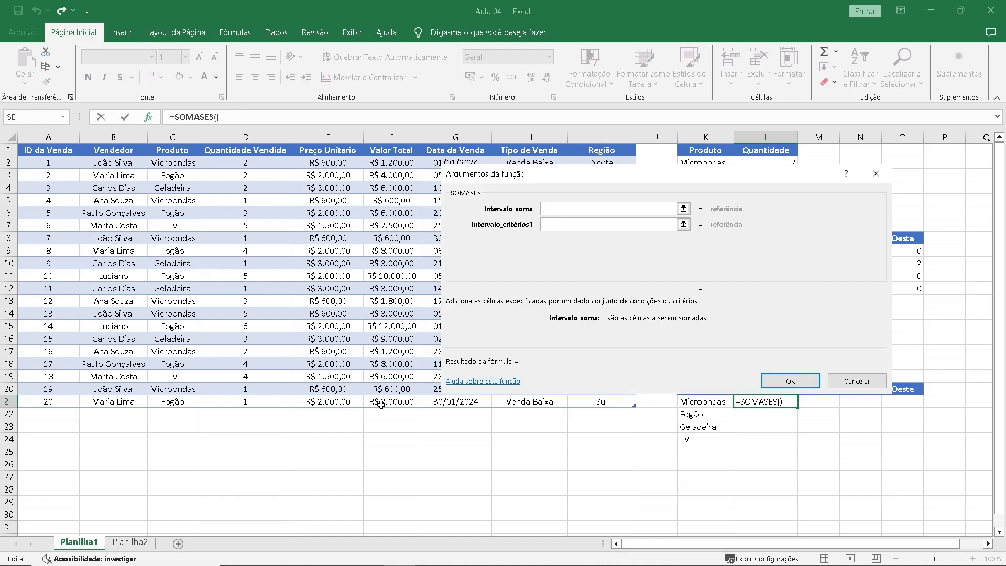
text(f2:f21)
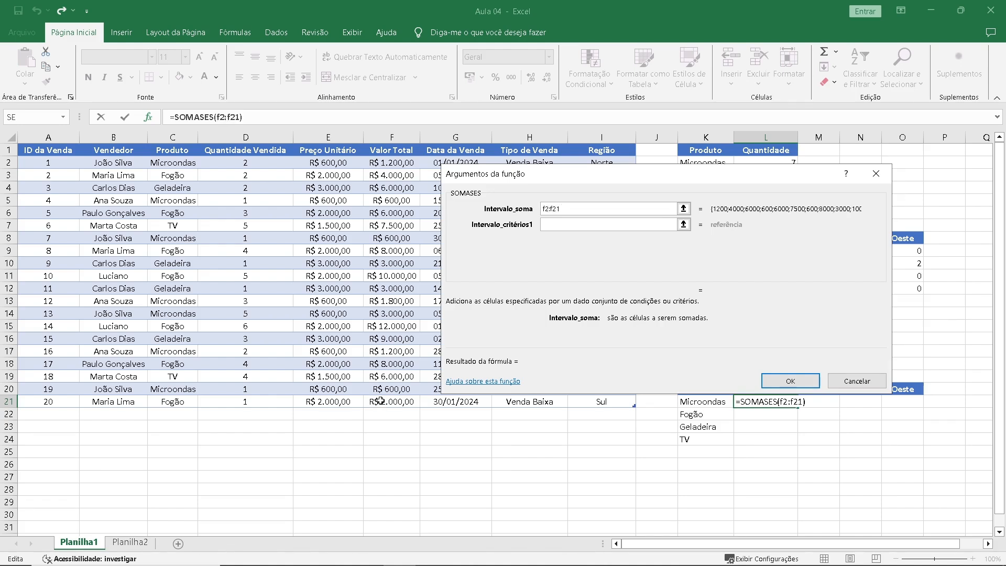
click(585, 224)
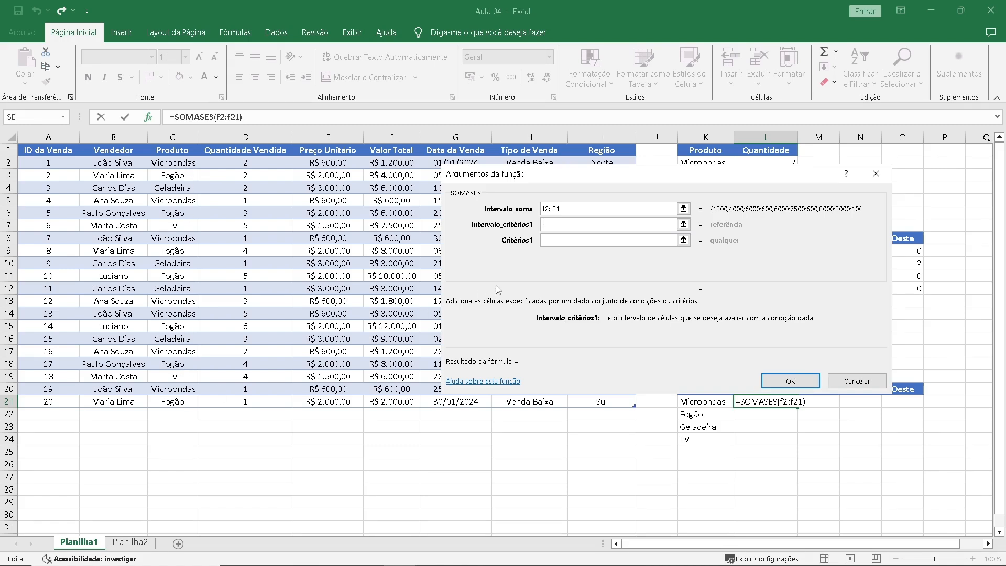
text(c2:c21)
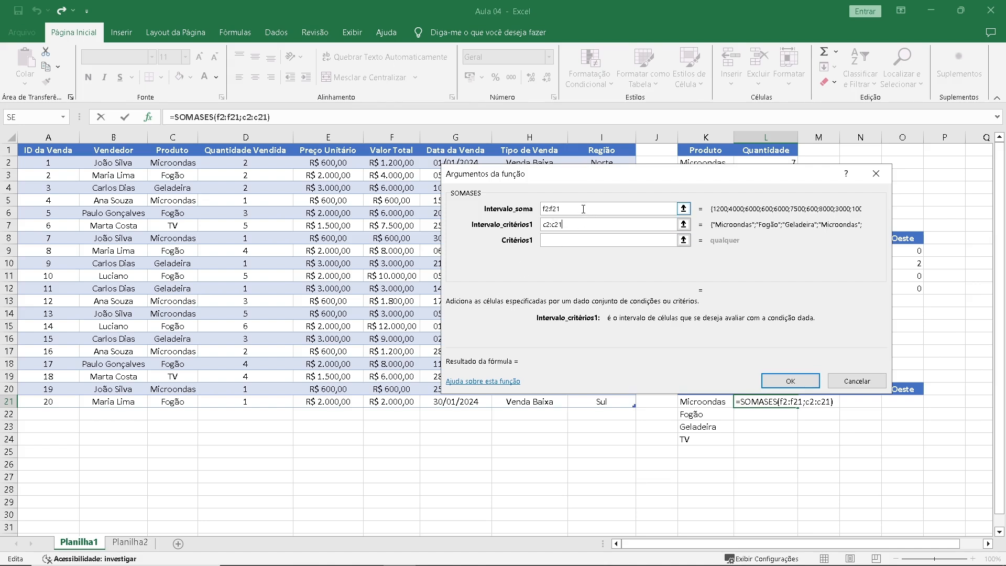
Make the sum range and first criteria range absolute, as $F$2:$F$21 and $C$2:$C$21.
key(shift+Tab)
key(F4)
key(Tab)
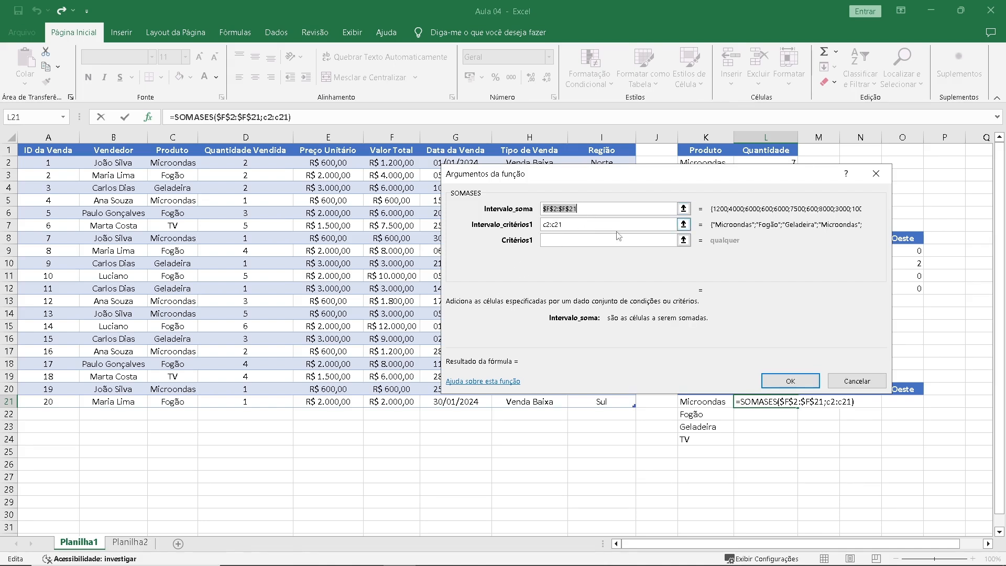
key(F4)
key(F4)
key(F4)
key(F4)
key(F4)
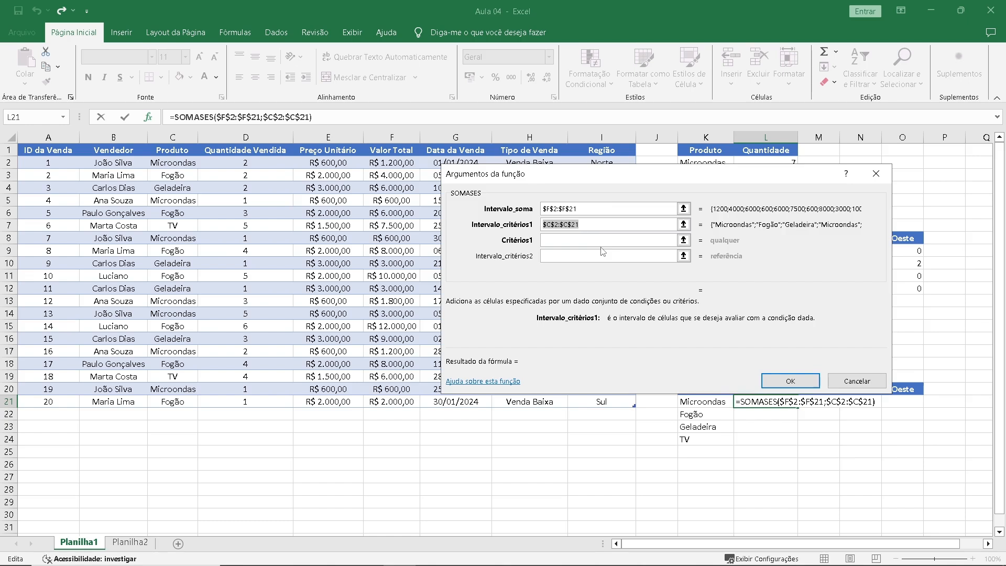
Set the first SOMASES criterion to K21 with its column locked as $K21.
click(582, 241)
drag(515, 260, 278, 250)
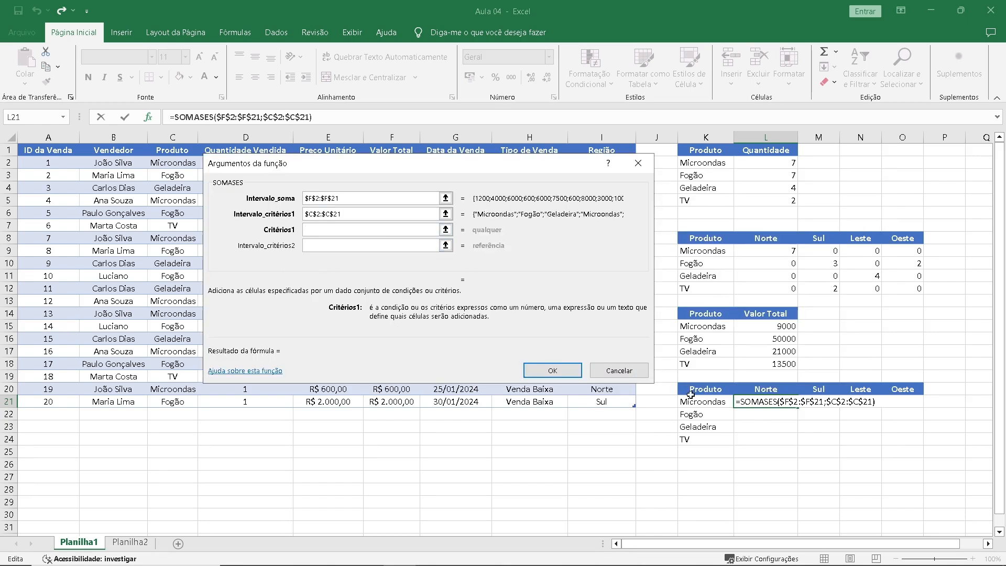
click(702, 403)
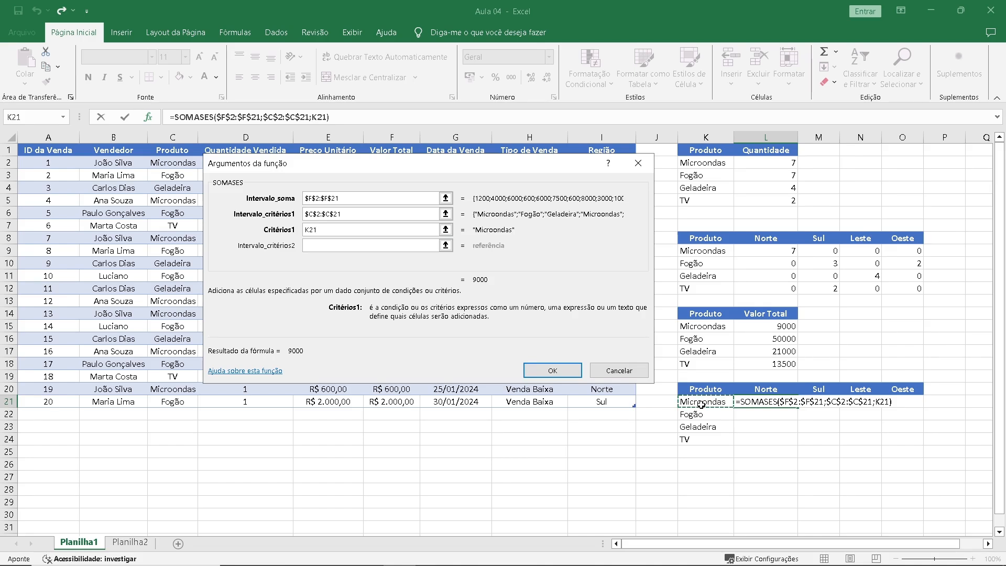
key(F4)
key(F4)
key(F4)
key(Tab)
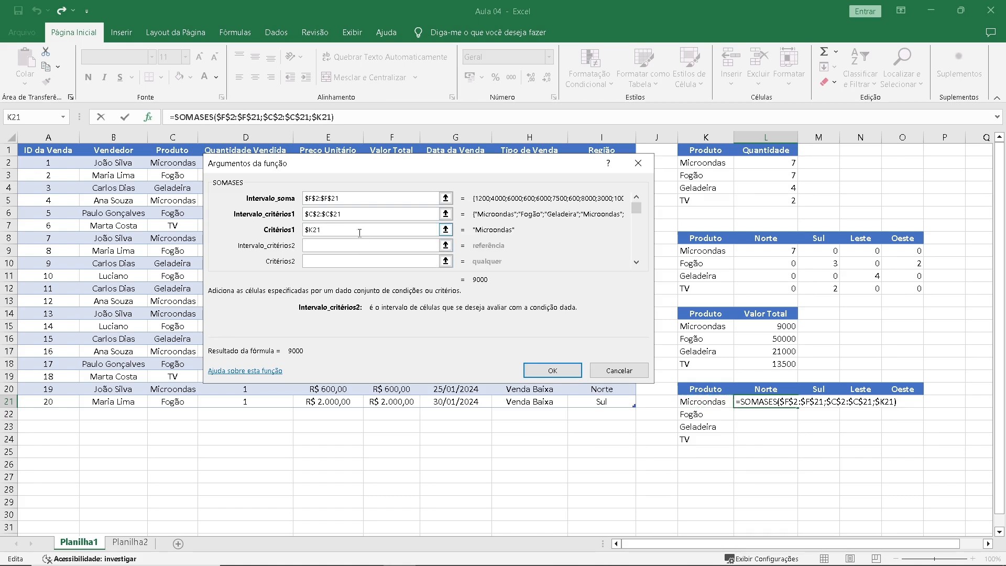
Set the second SOMASES criteria range to the region column as $I$2:$I$21.
drag(351, 171, 264, 203)
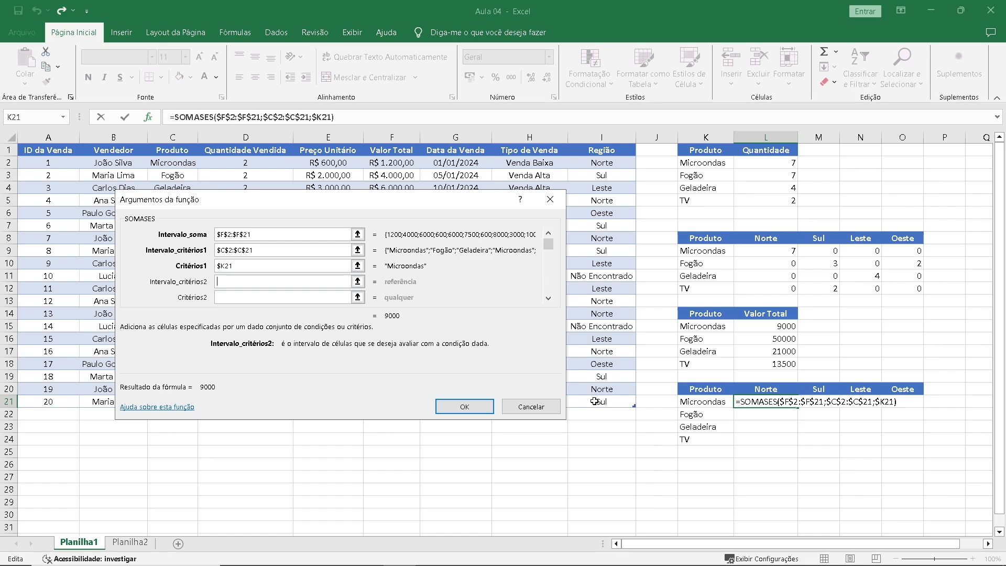
text(i2:i21)
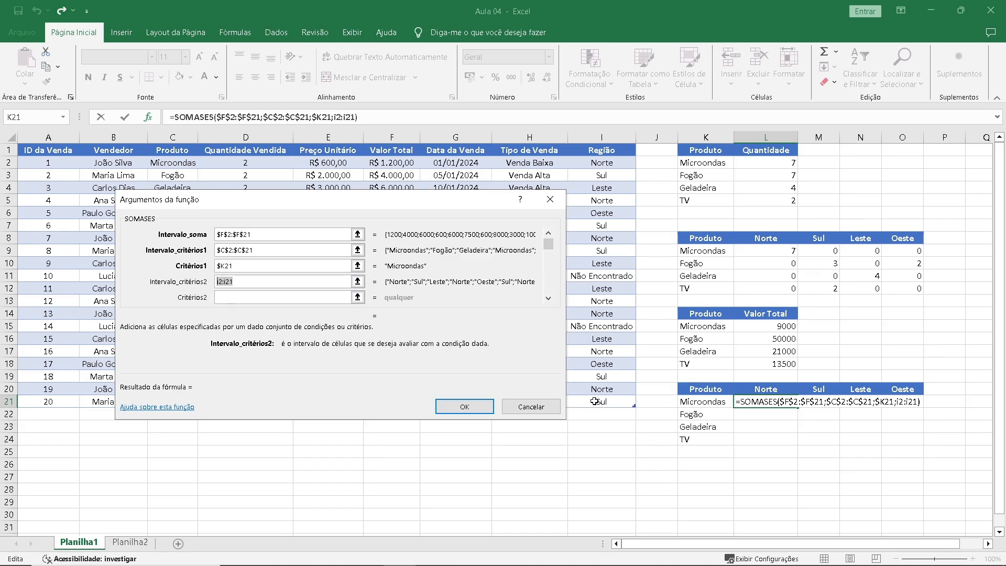
key(F4)
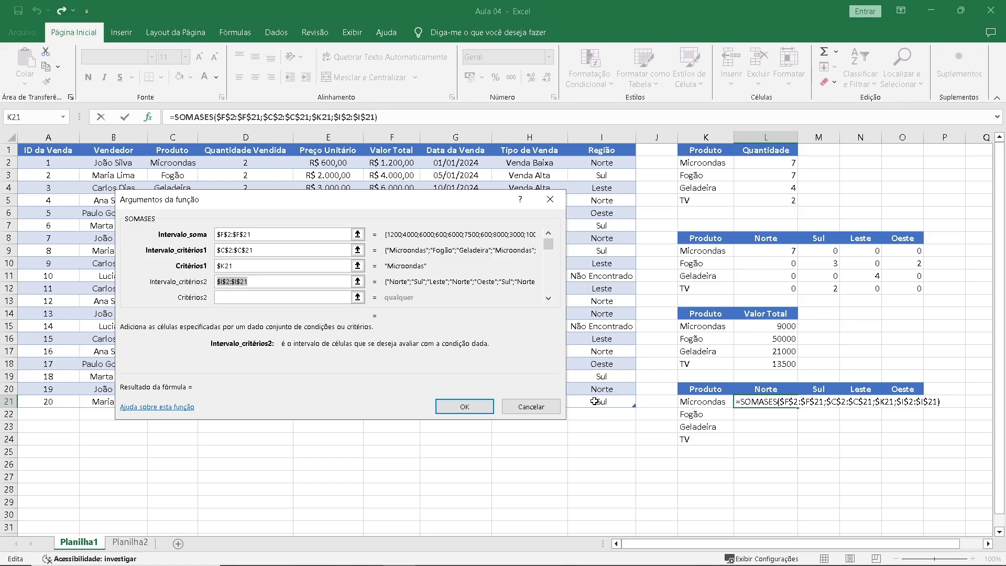
Set the second SOMASES criterion to the Norte header L20 with its row locked as L$20.
key(Tab)
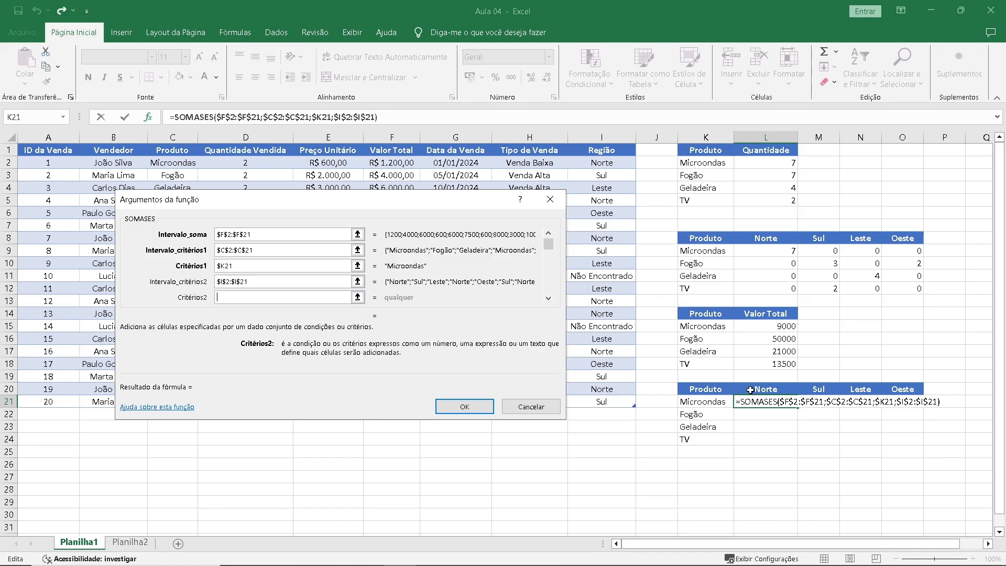
click(750, 389)
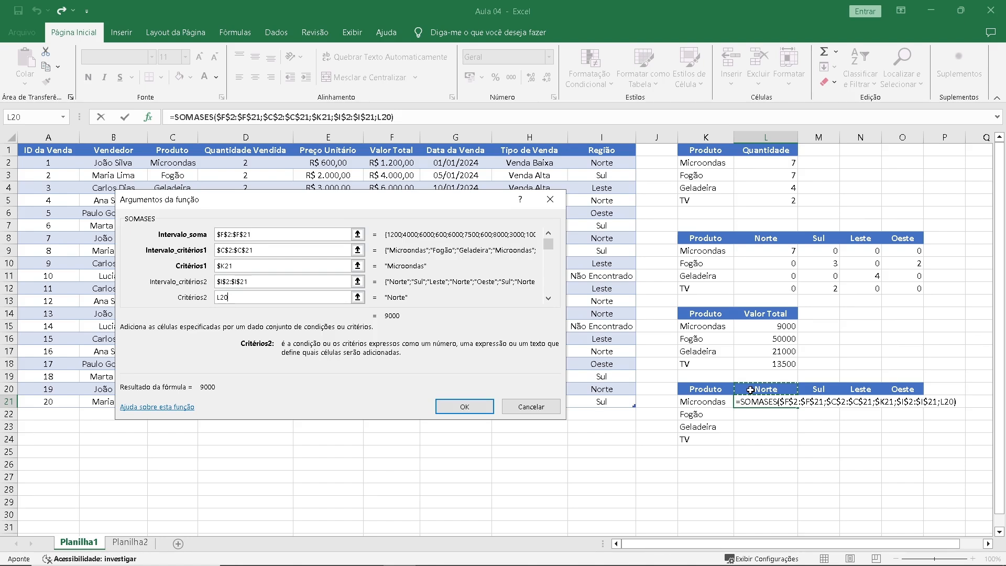
key(F4)
key(F4)
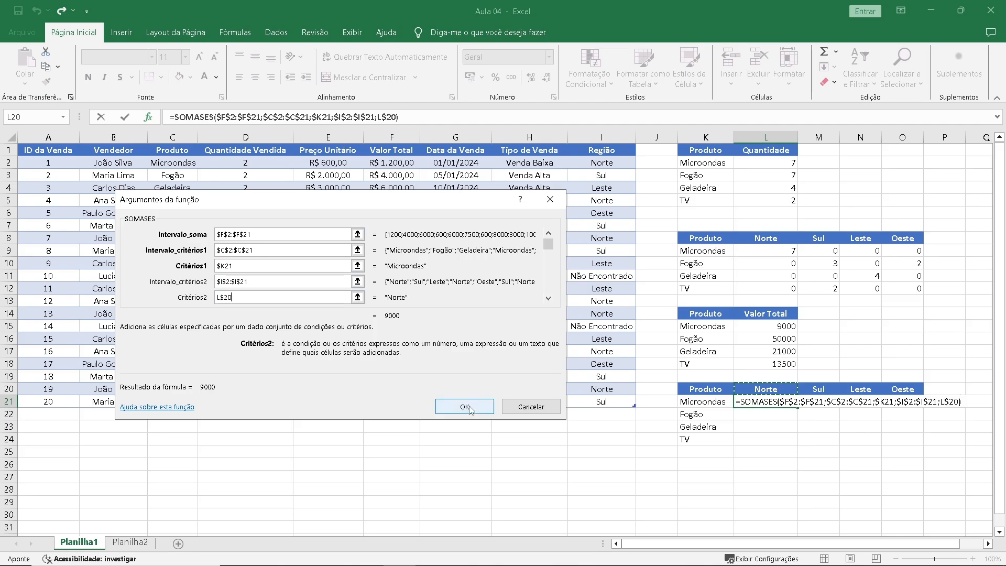
Confirm the SOMASES formula in L21 and fill it across to Oeste and down to TV, covering L21:O24.
click(464, 407)
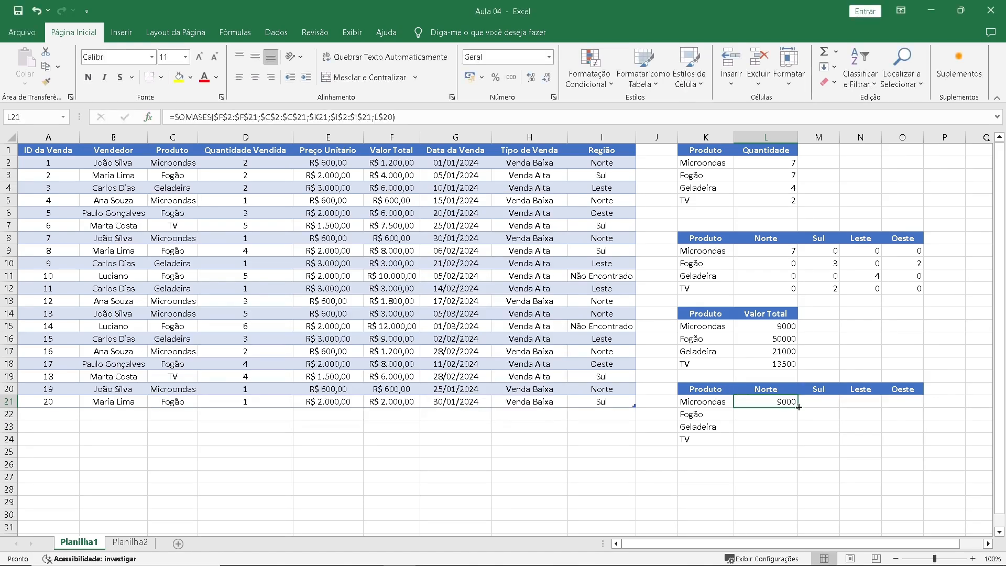
drag(797, 407, 909, 401)
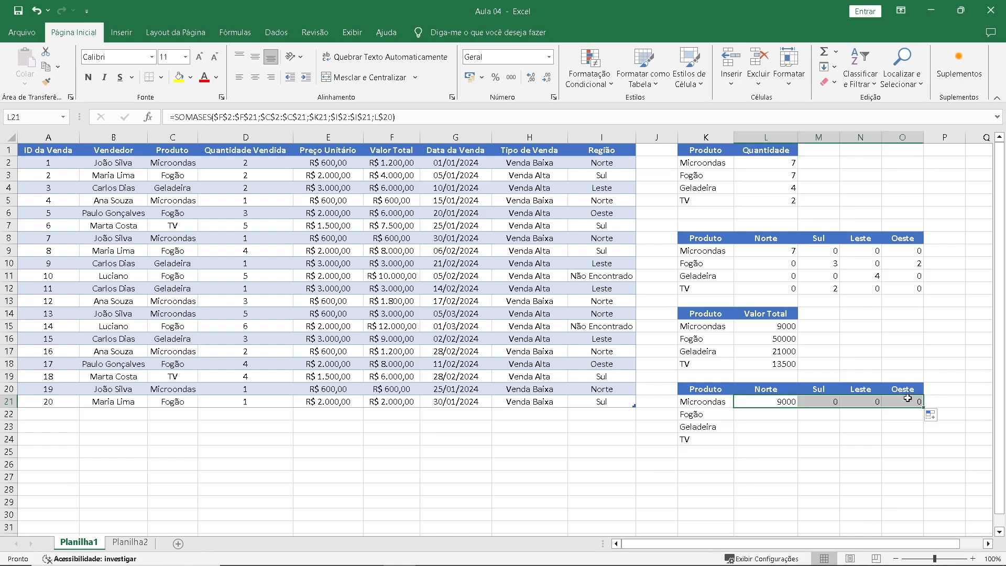
drag(912, 441, 912, 440)
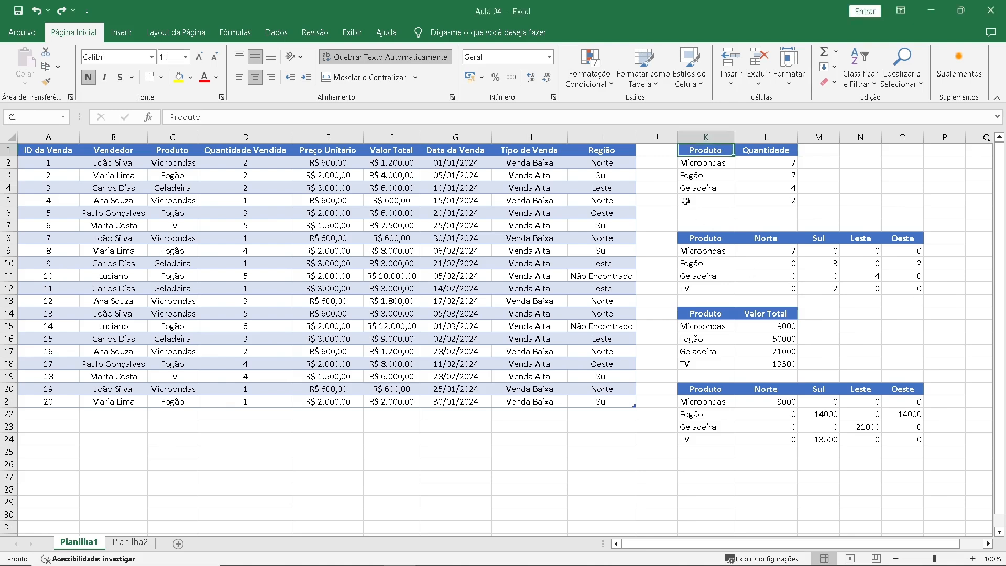
Insert a new column before column K and add the header ID in J1 to extend the sales table.
click(690, 132)
right_click(690, 132)
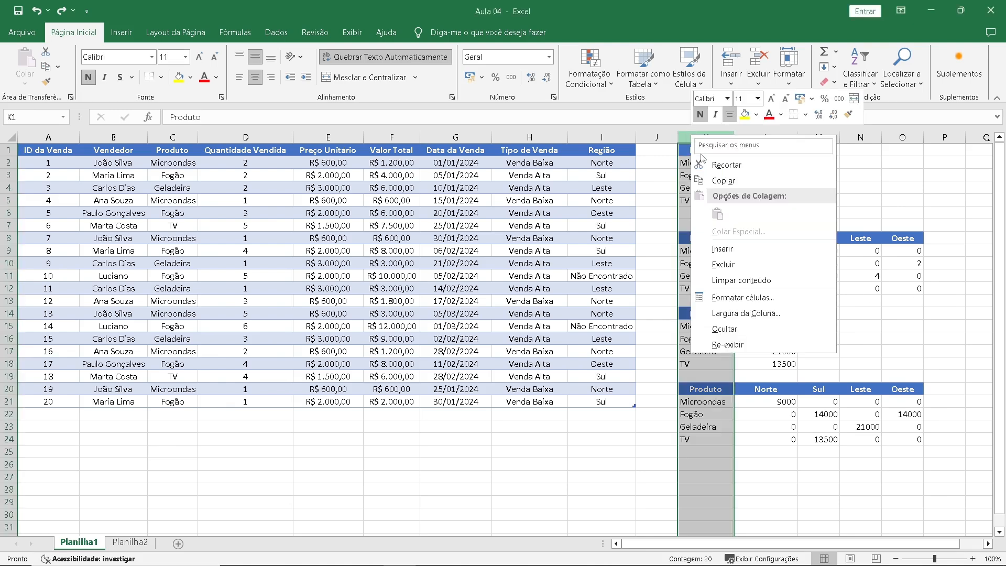
click(719, 249)
click(658, 150)
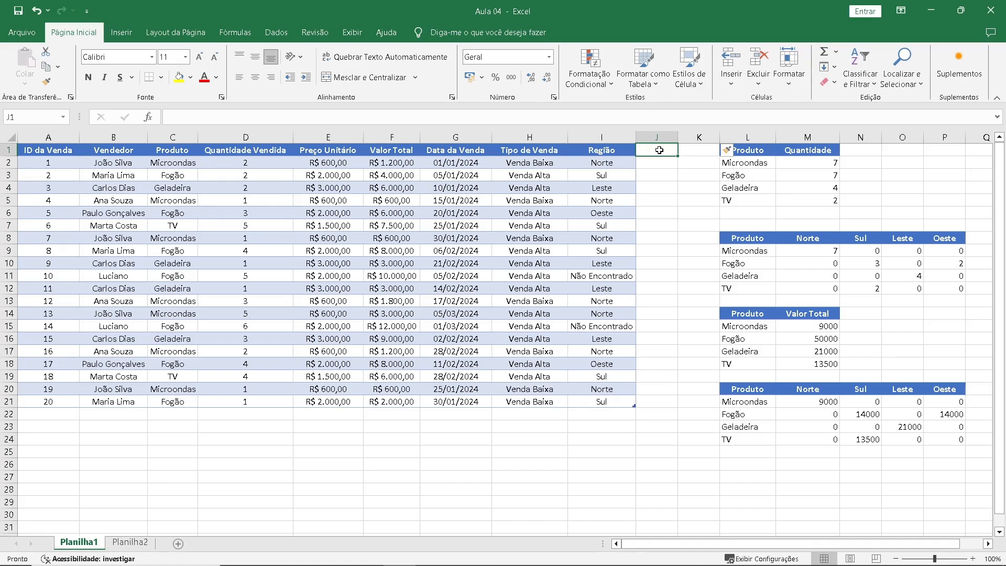
text(ID)
key(Return)
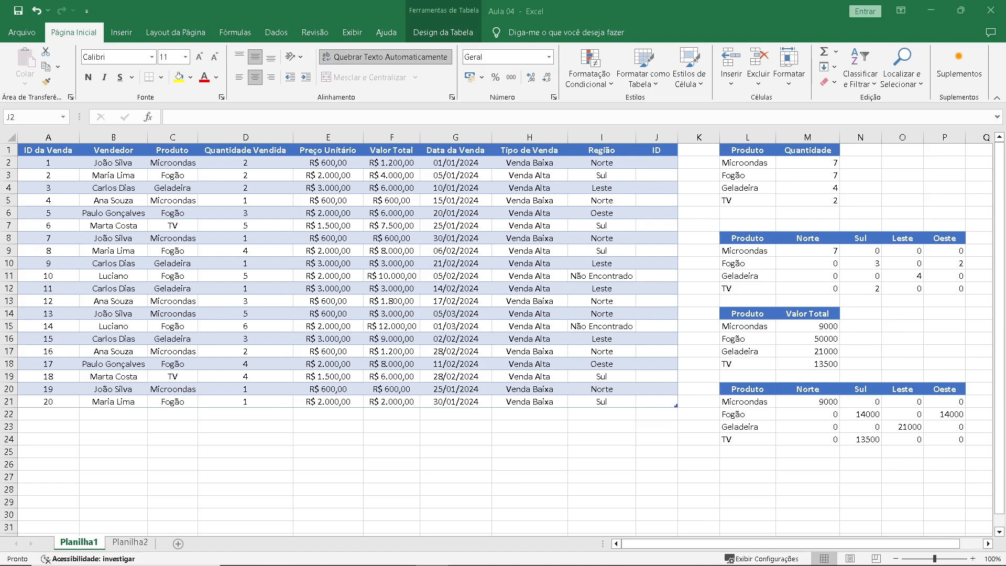
Start an ÍNDICE formula in J2 and open its function arguments.
click(805, 189)
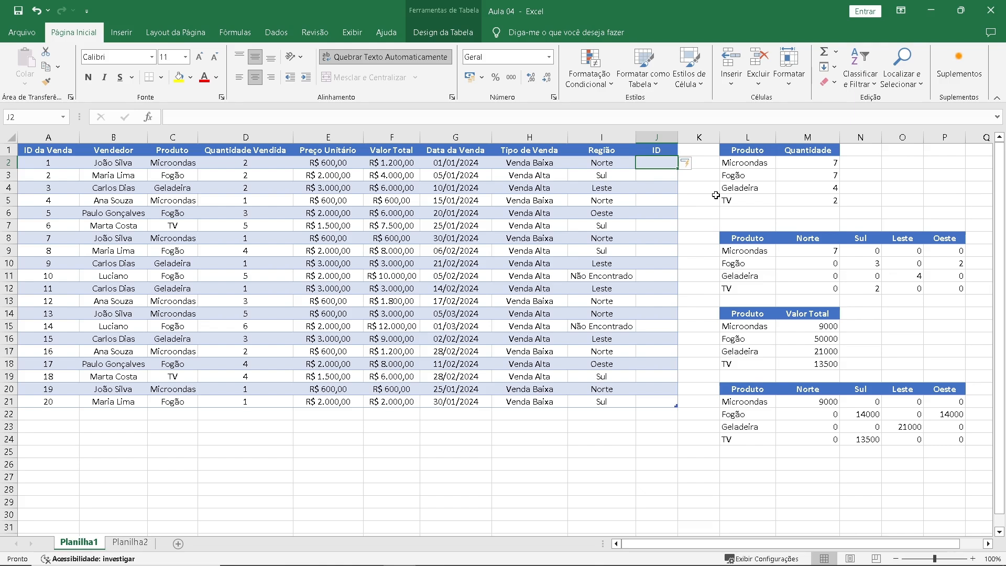
text(=)
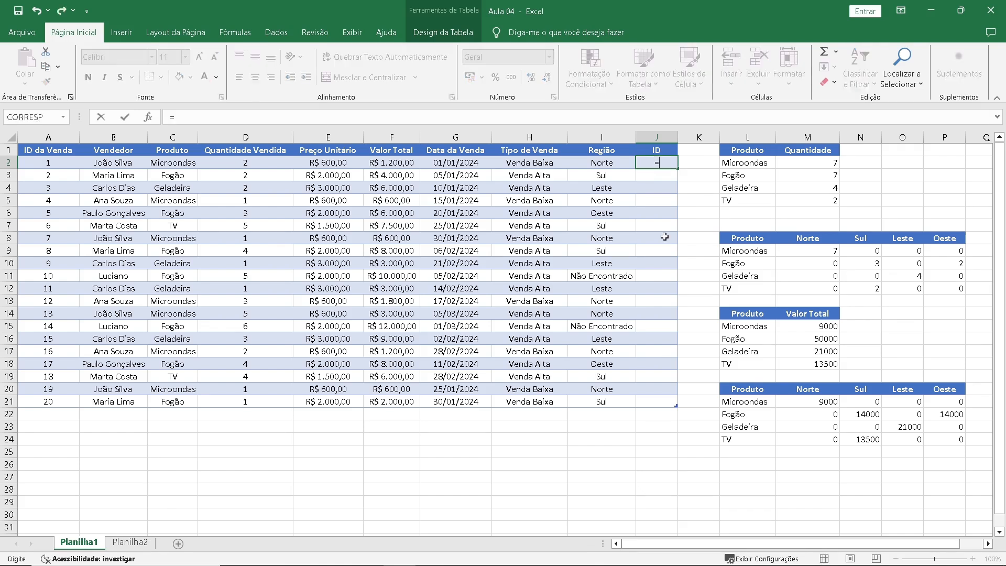
text(ín)
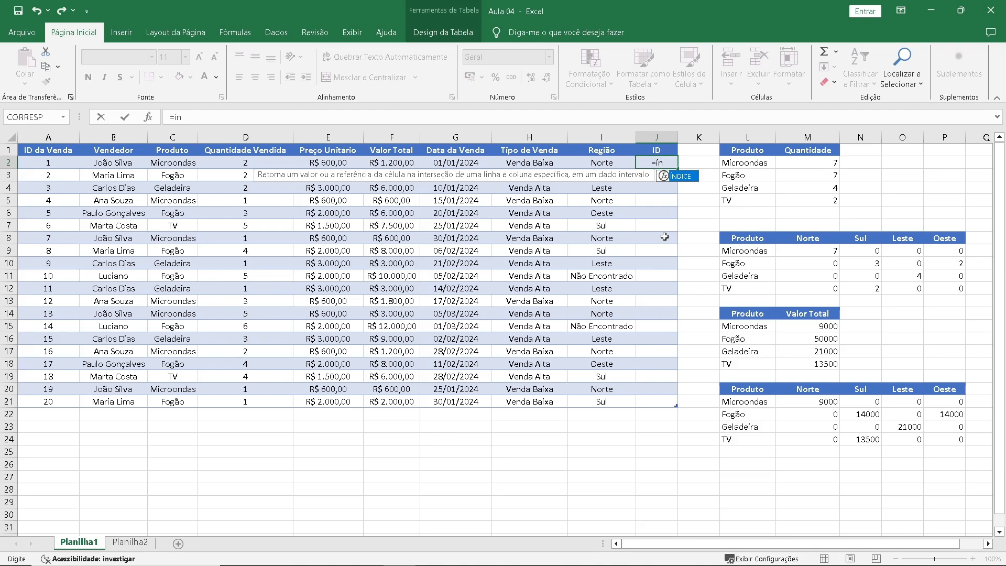
key(Tab)
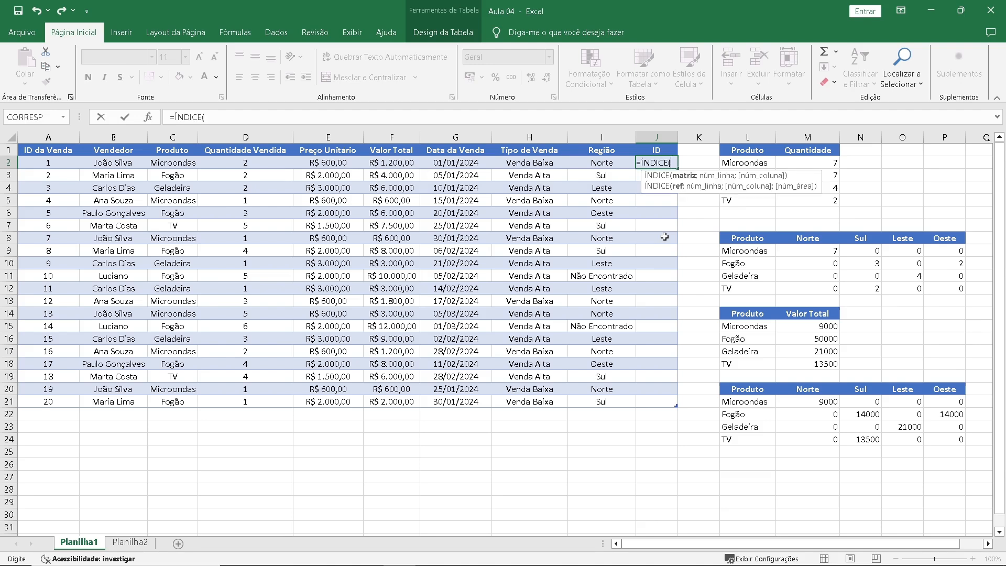
click(150, 120)
key(Escape)
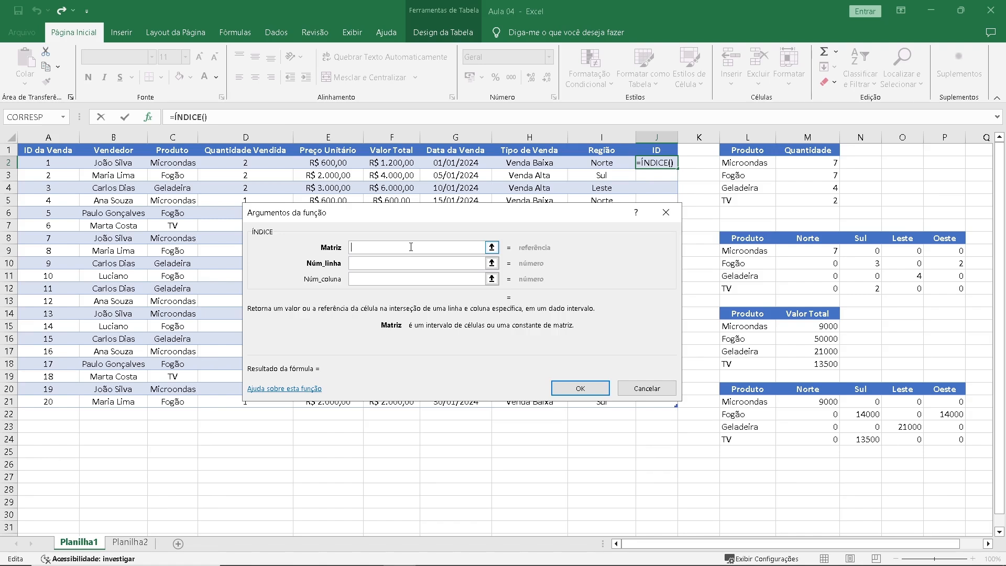
Set the ÍNDICE array to the seller table on Planilha2 as the absolute range Planilha2!$A$1:$C$7.
click(134, 543)
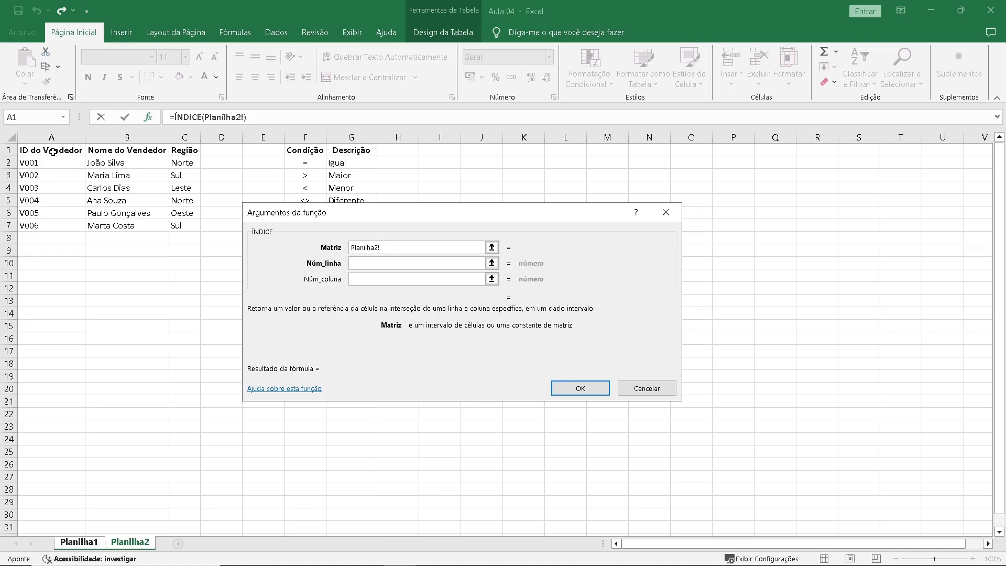
drag(53, 152, 176, 226)
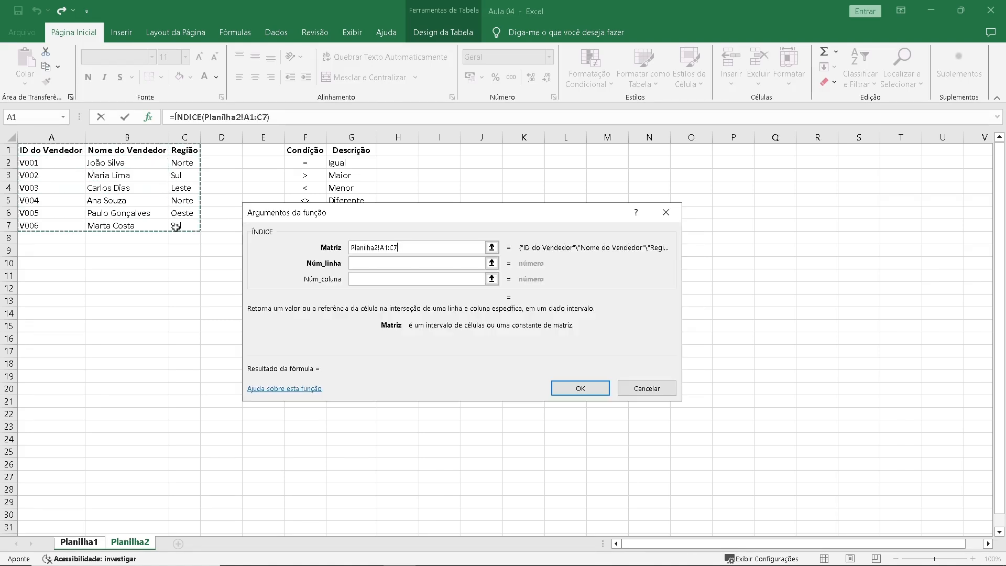
click(404, 250)
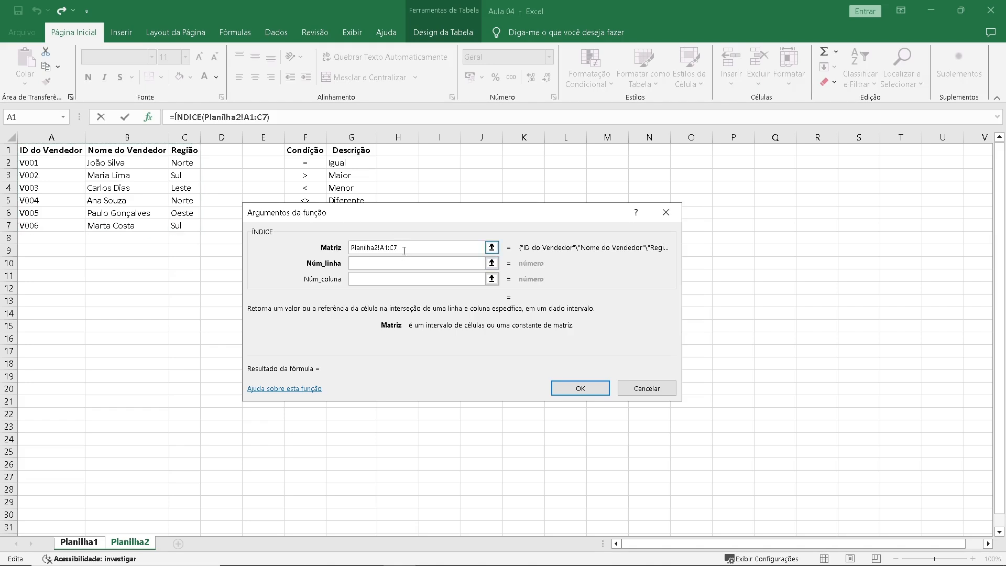
drag(410, 249, 346, 252)
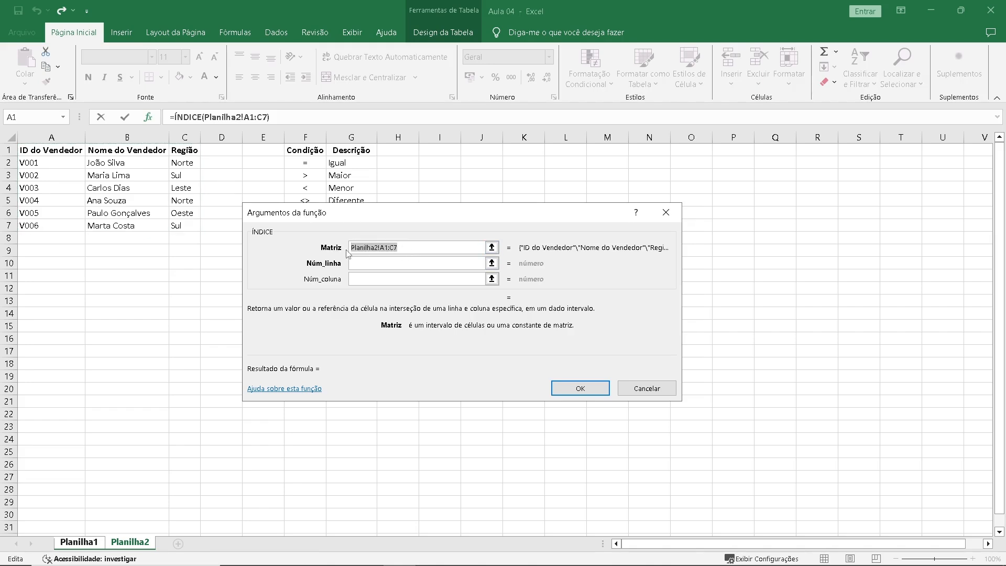
key(F4)
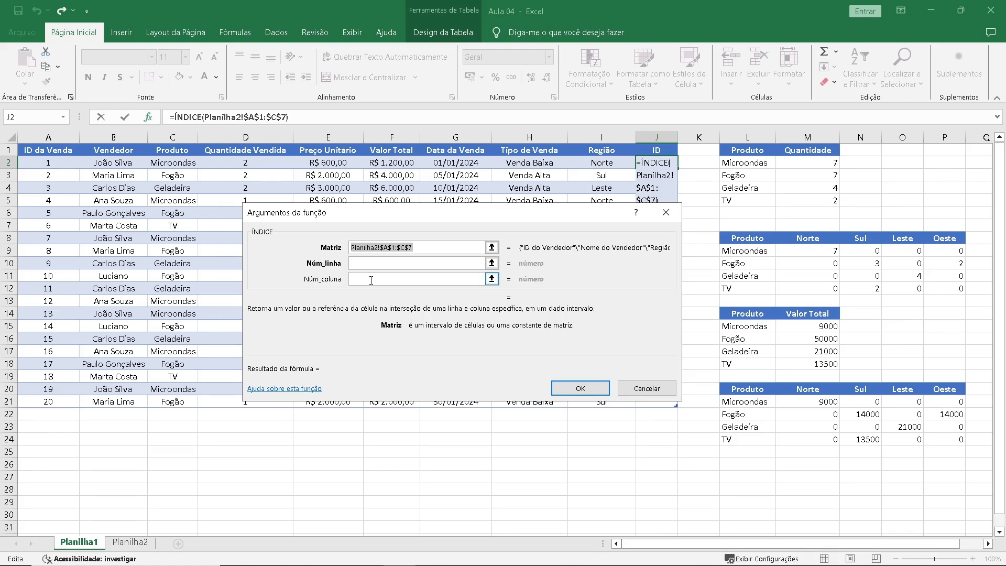
Set the ÍNDICE column number to 1 and nest a CORRESP function as the row number.
click(371, 280)
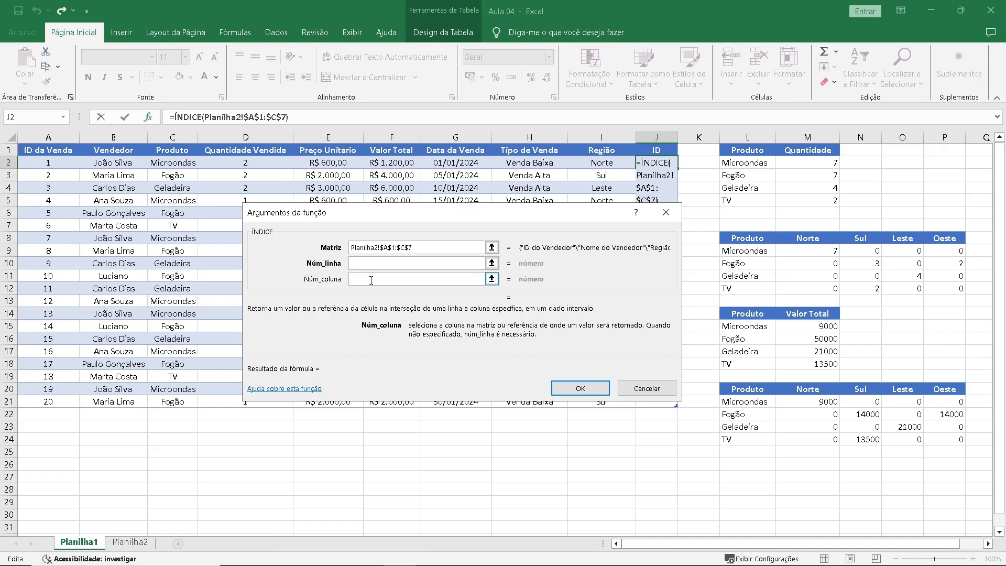
text(1)
click(371, 264)
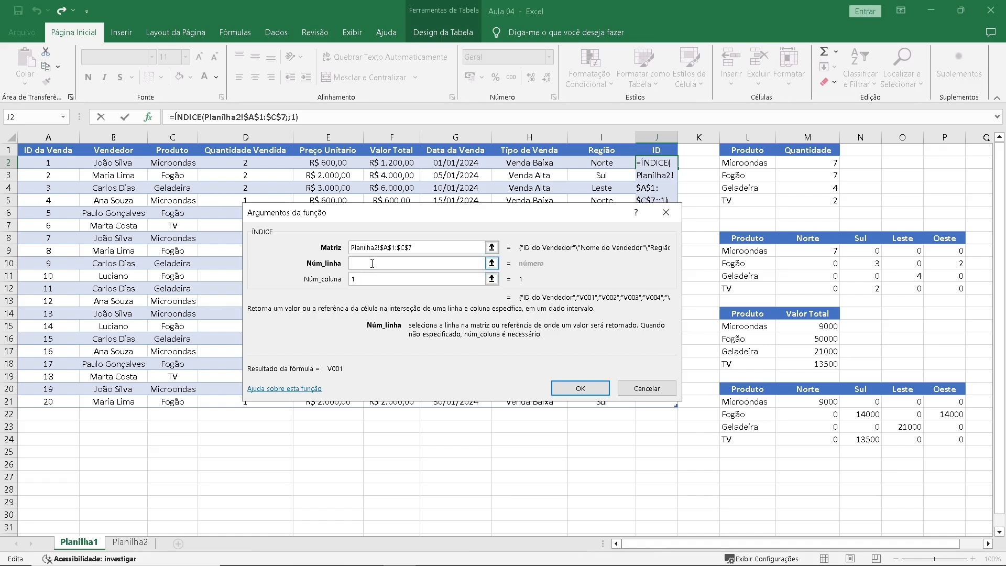
click(63, 119)
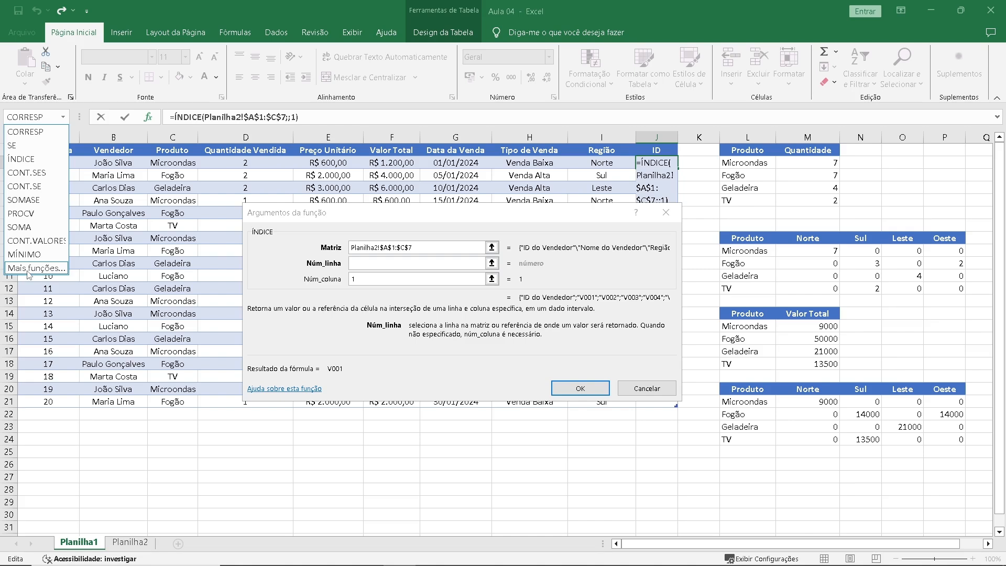
click(21, 132)
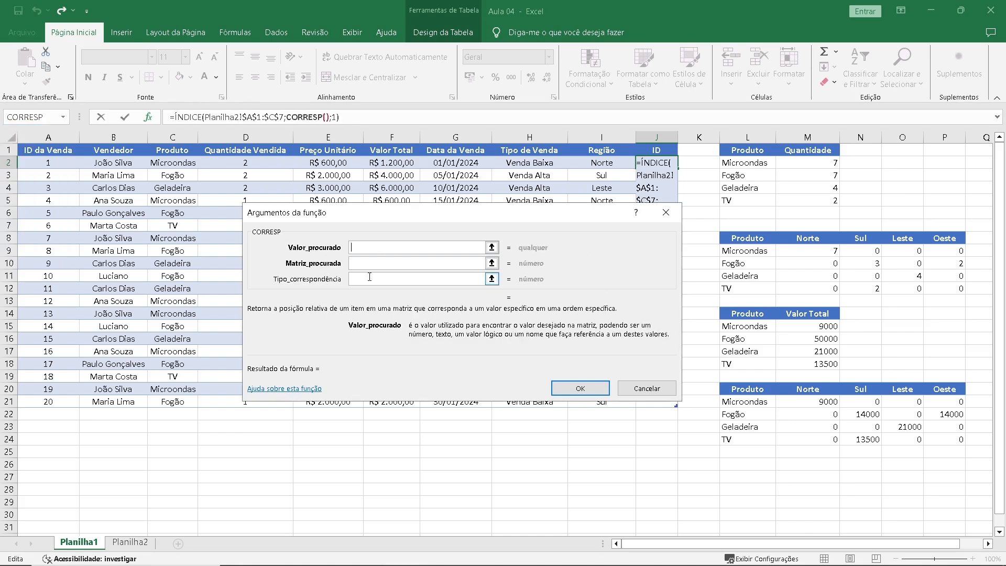
click(369, 277)
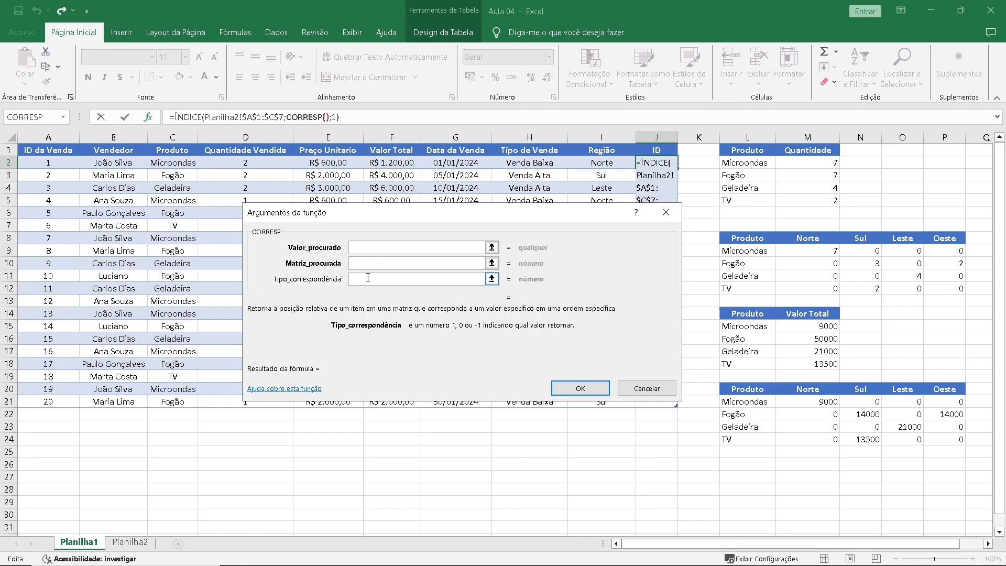
text(0)
click(371, 245)
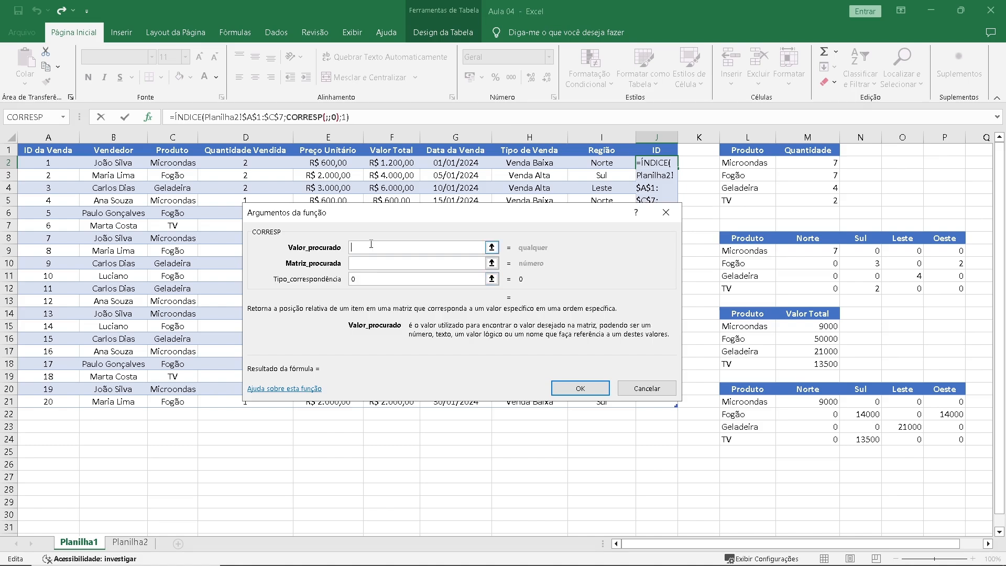
click(128, 165)
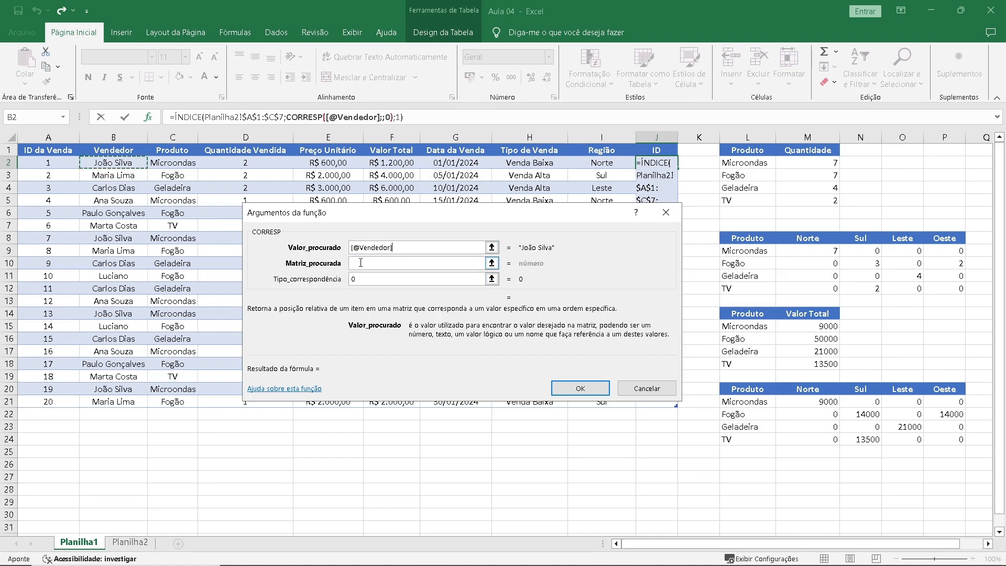
Set the CORRESP lookup array to the absolute range Planilha2!$B$1:$B$7 and confirm the formula for the ID column.
click(360, 262)
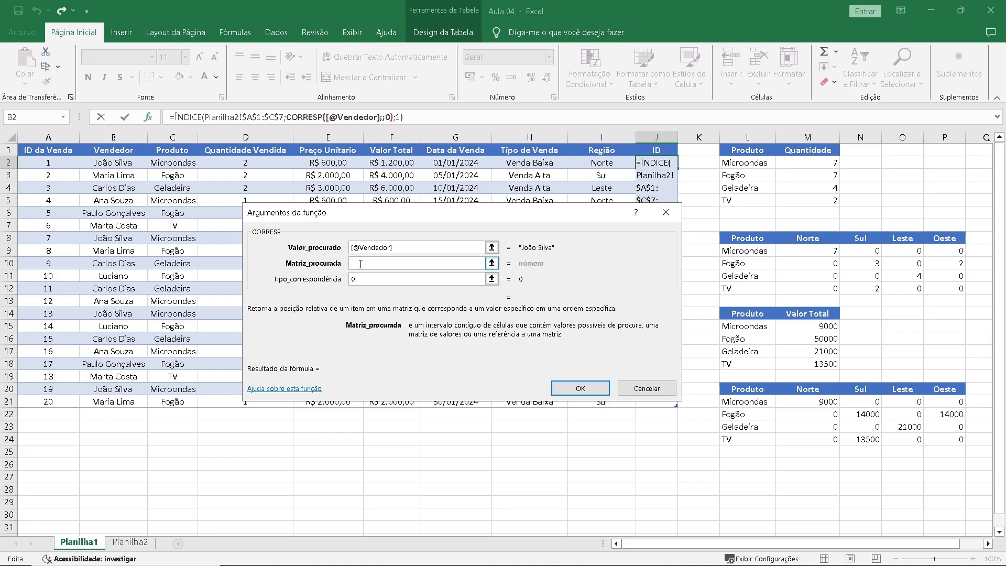
click(130, 543)
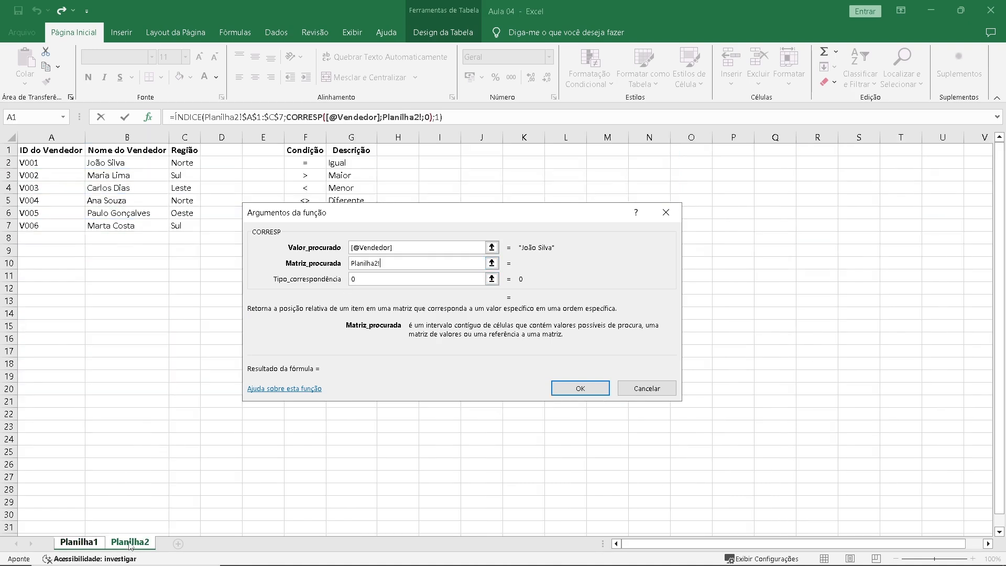
drag(128, 152, 116, 226)
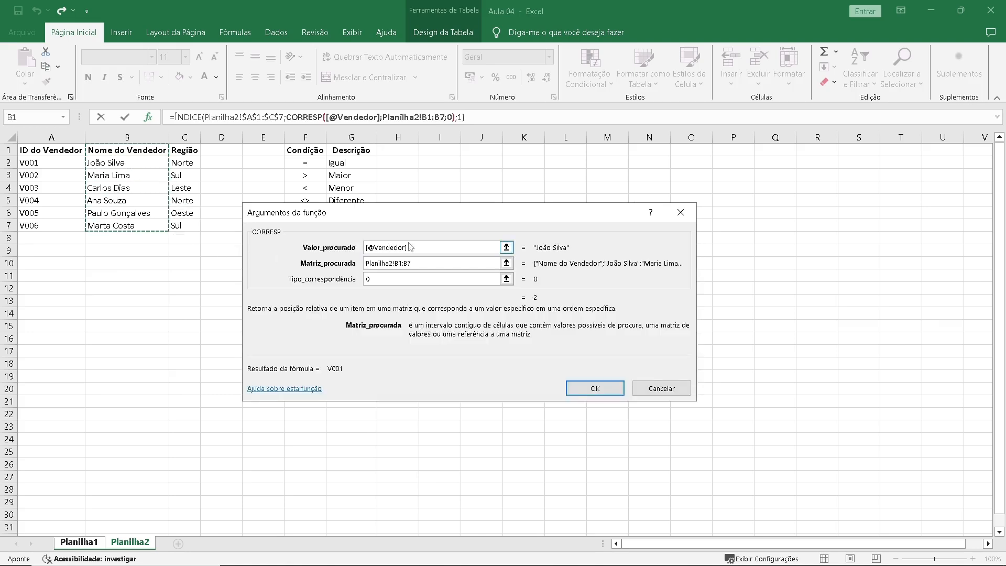
drag(426, 263, 358, 267)
key(F4)
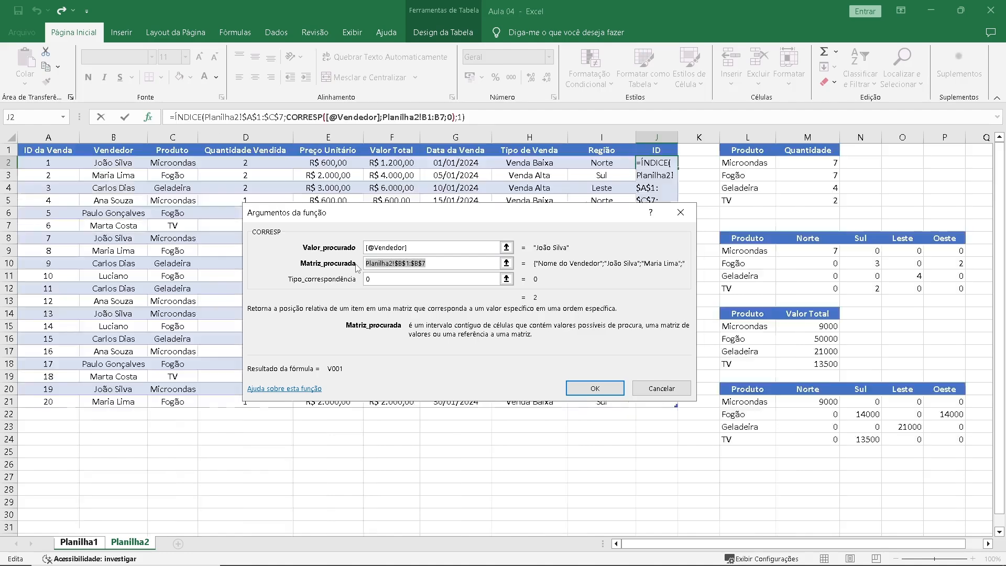
click(601, 389)
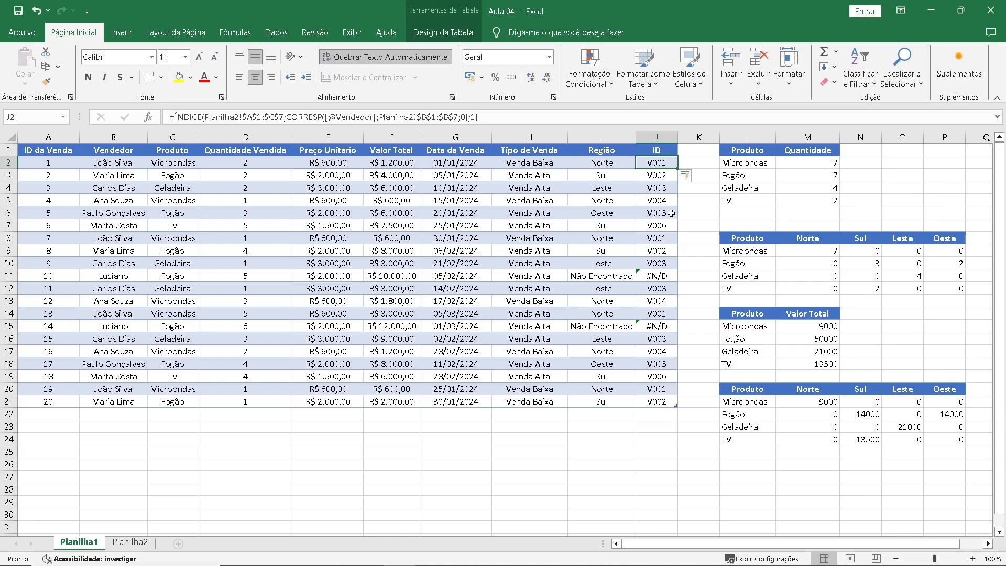
Check the ID formulas in cells J11 and J15.
click(658, 274)
click(659, 323)
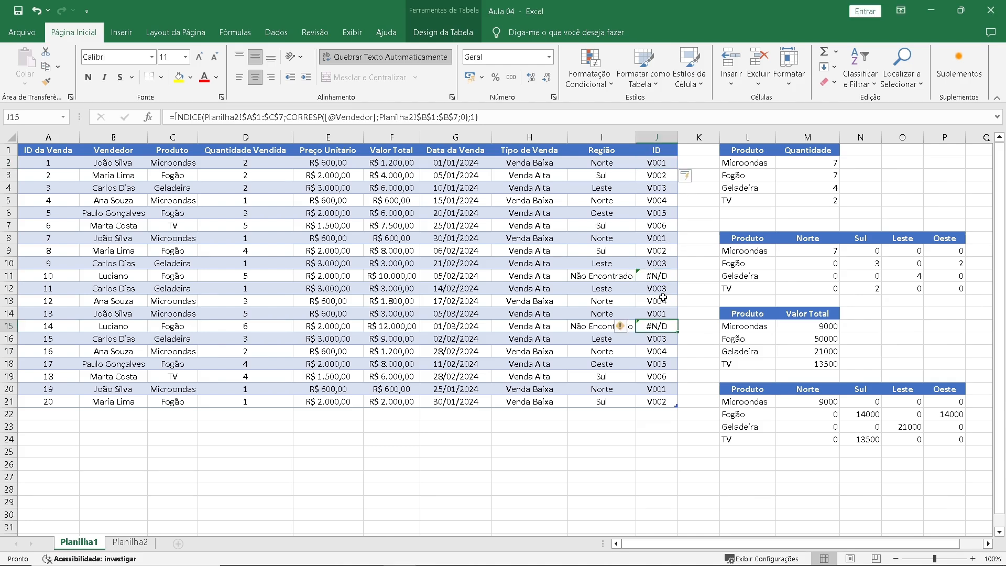
Wrap the ID column's ÍNDICE formula in J2 in SEERRO with "Não Encontrado" as the value if error.
click(650, 164)
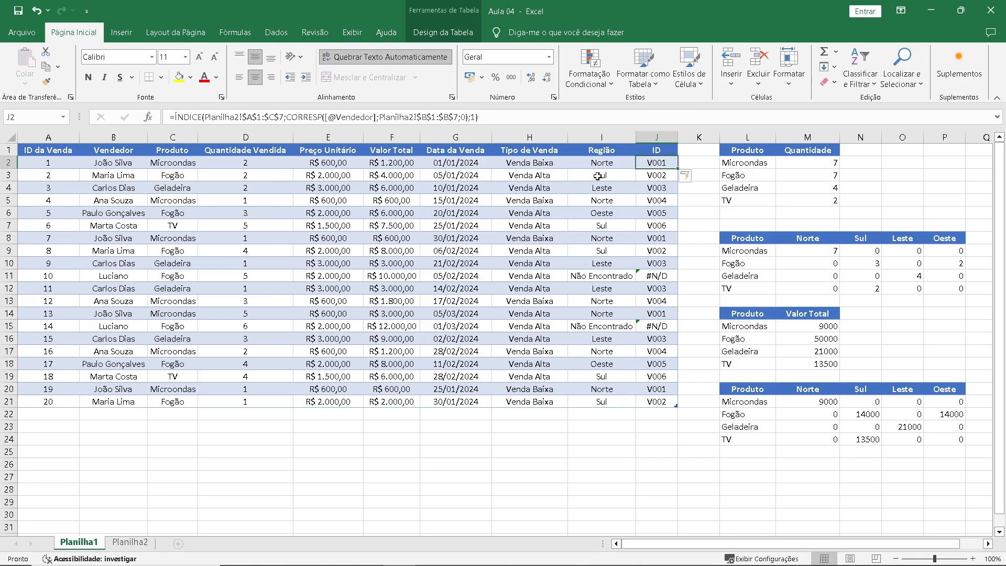
click(173, 120)
text(SEERRO()
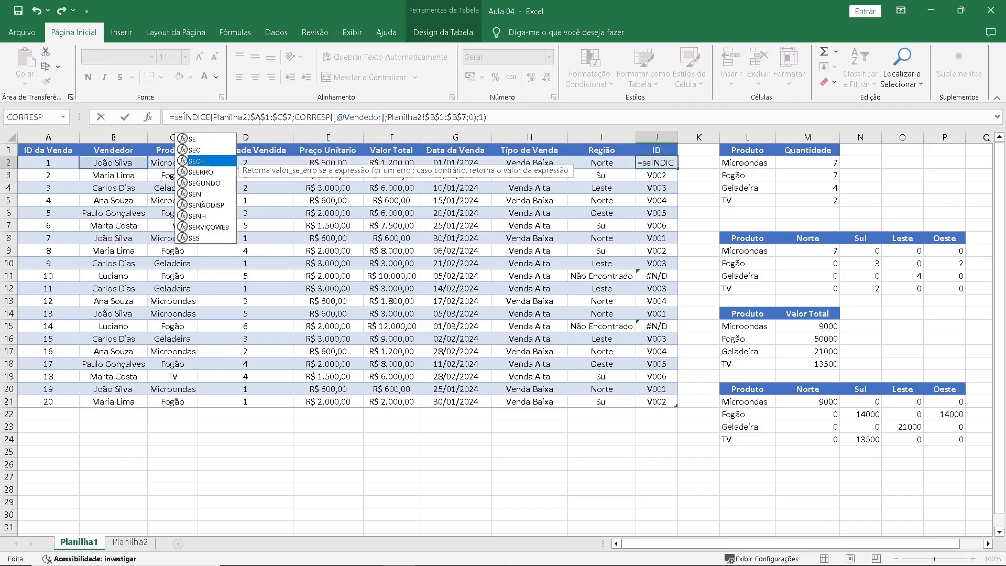
click(516, 117)
text(;")
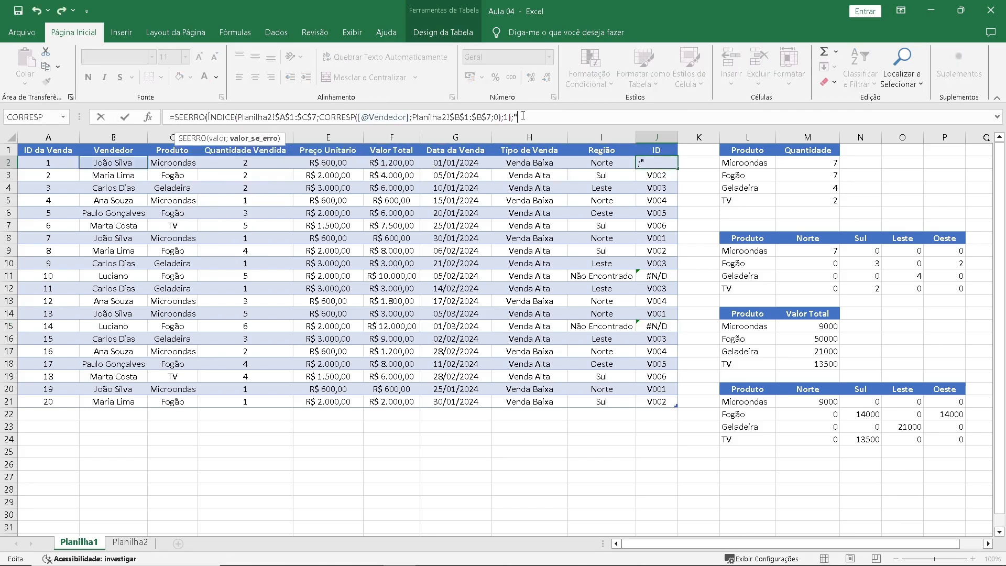
text(Não Encontrado"))
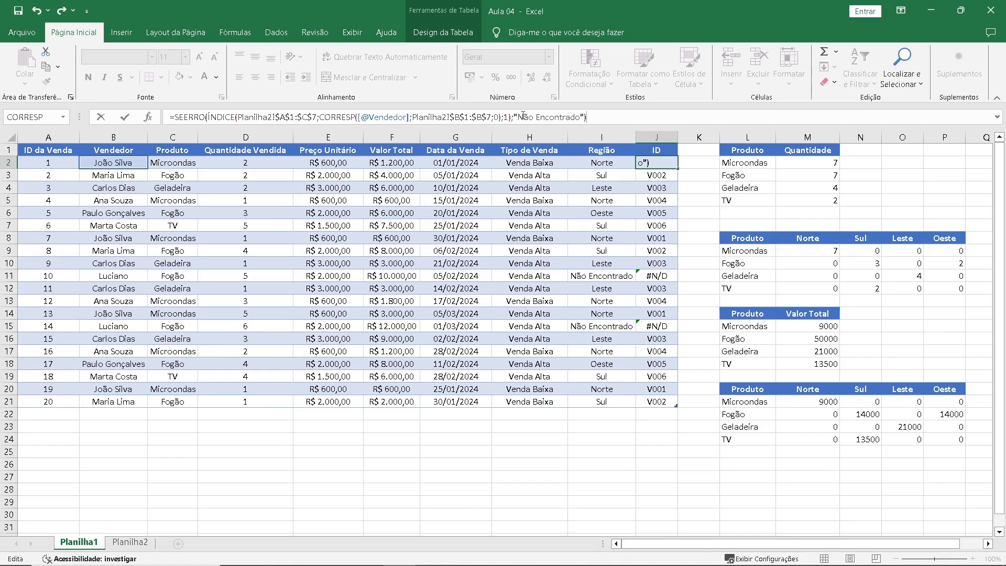
key(Return)
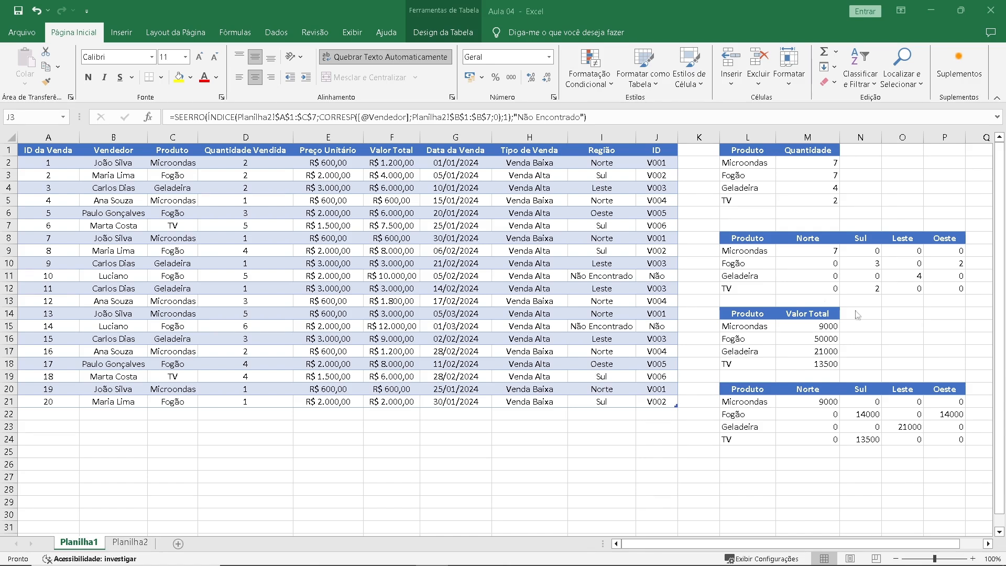
Autofit the width of column J to its contents and select cell J11.
double_click(678, 137)
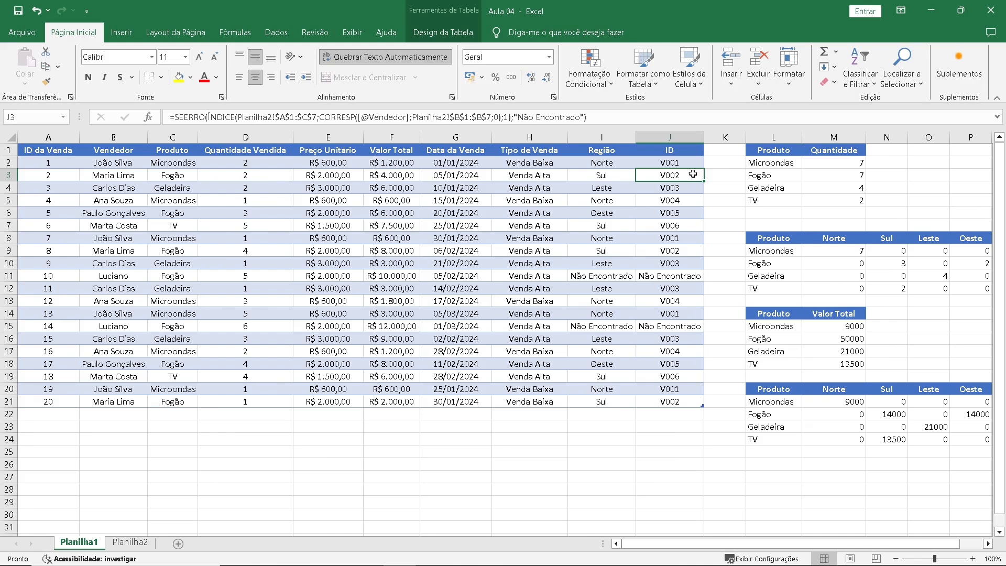
click(677, 274)
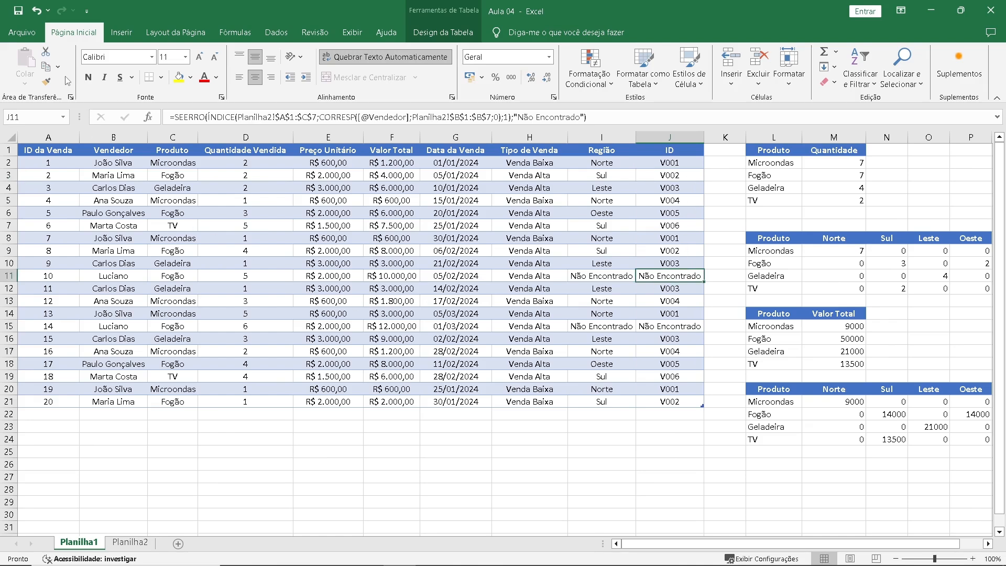